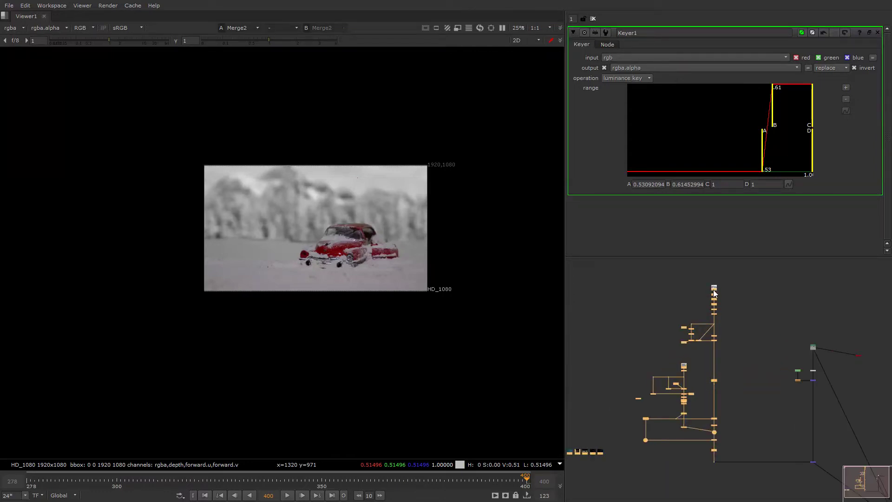
scroll(714, 293, "down", 3)
scroll(724, 330, "up", 6)
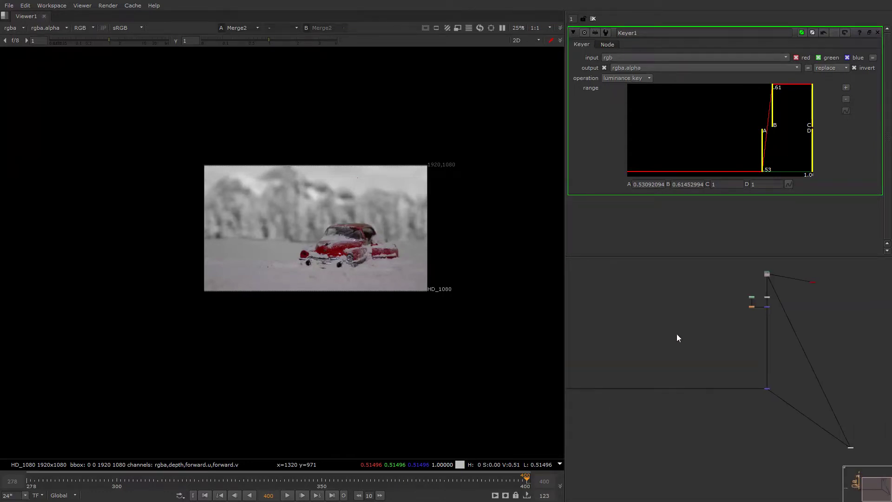
Step: Select the Read2 green-screen car footage node and show it in the viewer
mouse_move(677, 338)
middle_mouse_down()
mouse_move(630, 337)
mouse_move(621, 362)
middle_mouse_up()
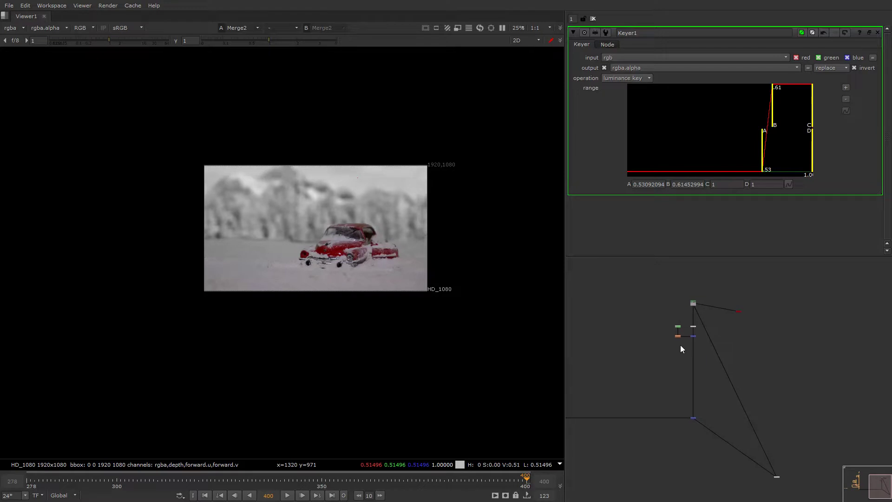
scroll(681, 348, "up", 5)
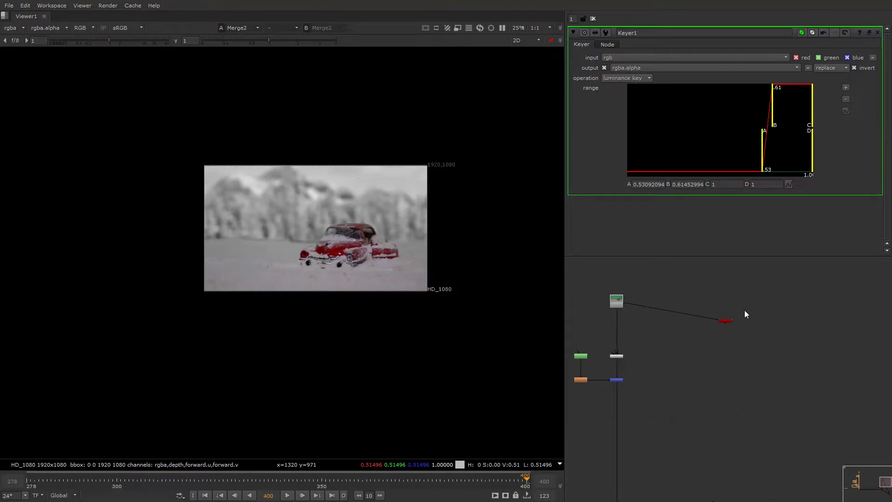
left_click(713, 309)
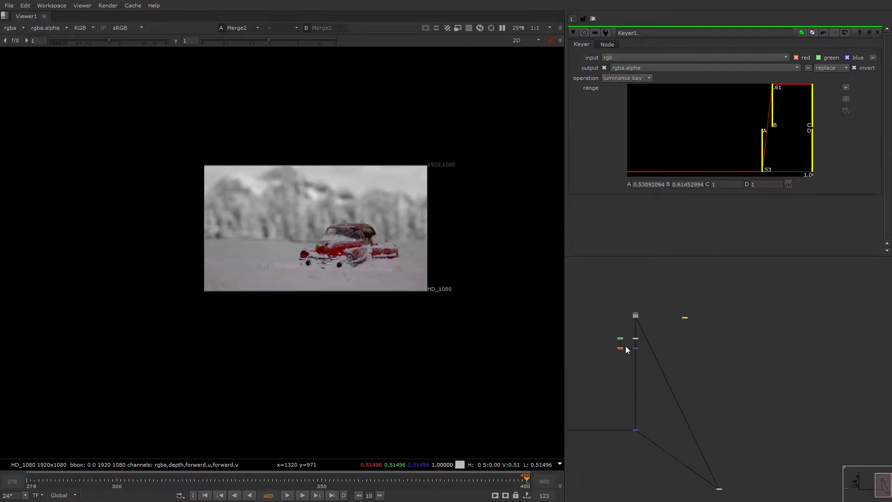
middle_click_drag(639, 306, 670, 327)
scroll(669, 327, "up", 3)
scroll(779, 366, "down", 5)
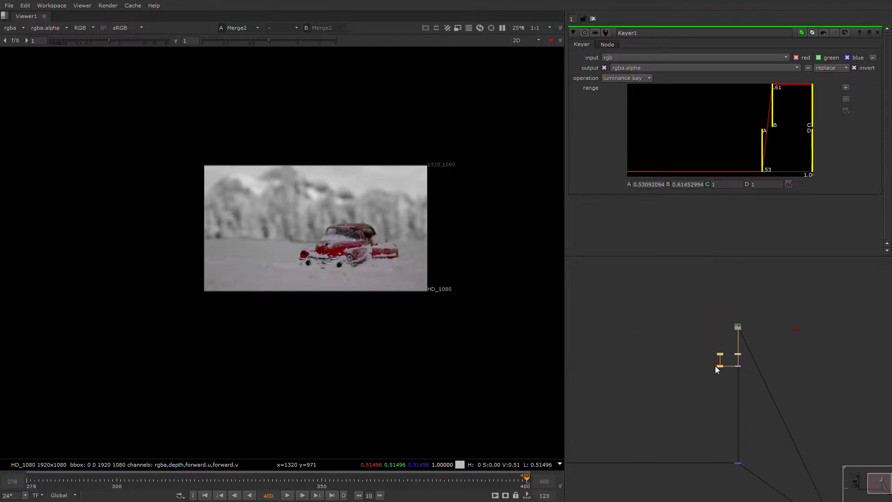
left_click(733, 358)
key("1")
Step: Add a Keylight node and attach it to the car footage pipe
double_click(743, 320)
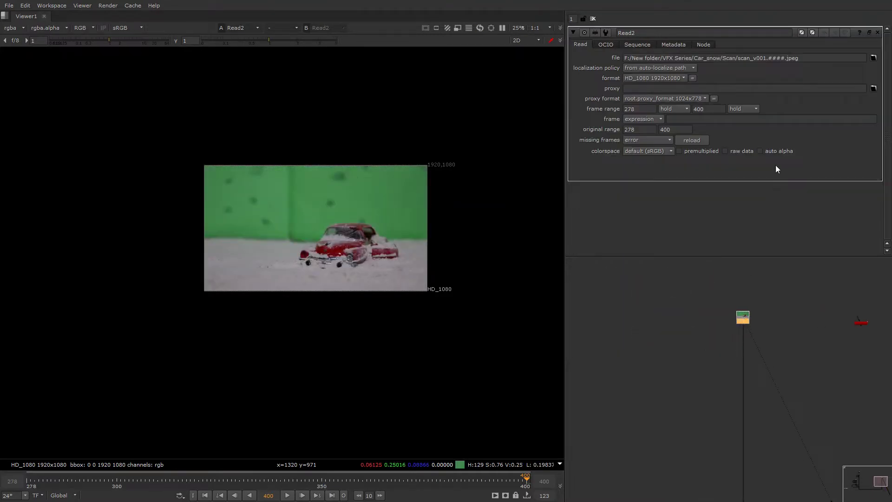
middle_click_drag(709, 340, 723, 289)
key("Tab")
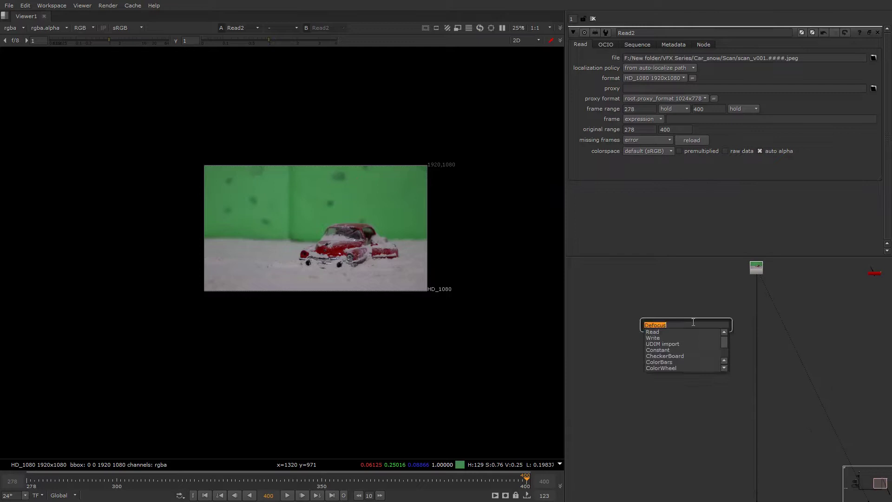
type("k")
left_click(667, 332)
left_click(684, 339)
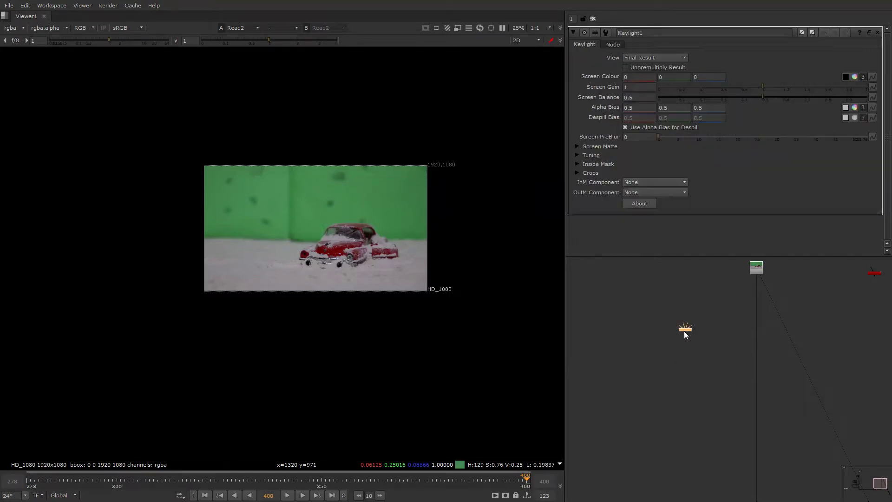
left_click_drag(683, 330, 752, 356)
scroll(739, 348, "down", 8)
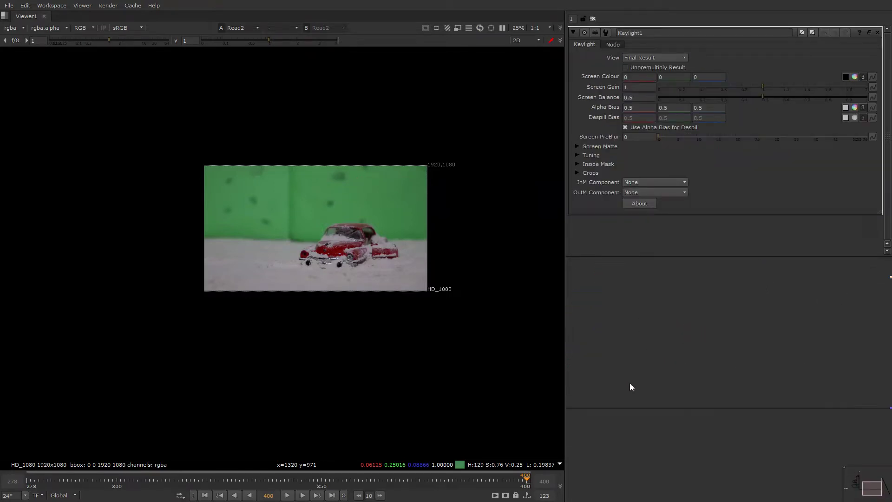
Step: Add a PostageStamp of the snowy background and feed it into Keylight1's Bg input
key("Tab")
type("postagel")
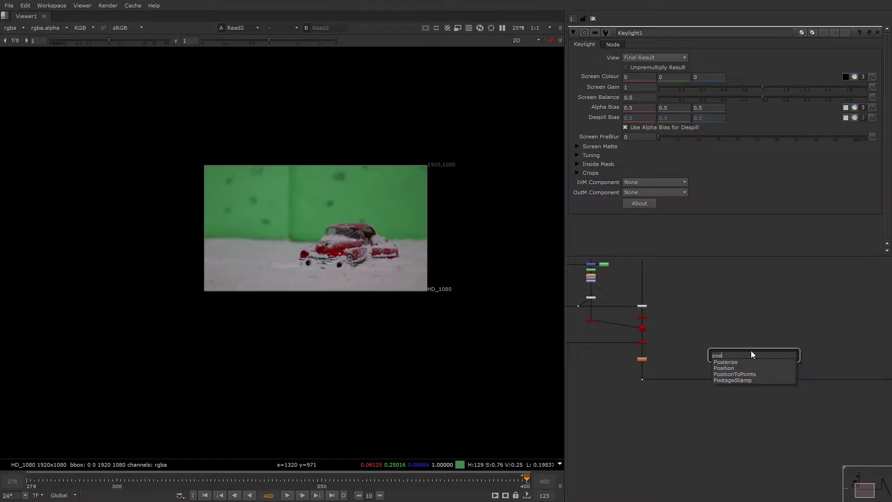
left_click(737, 361)
scroll(749, 344, "up", 3)
left_click_drag(756, 356, 585, 362)
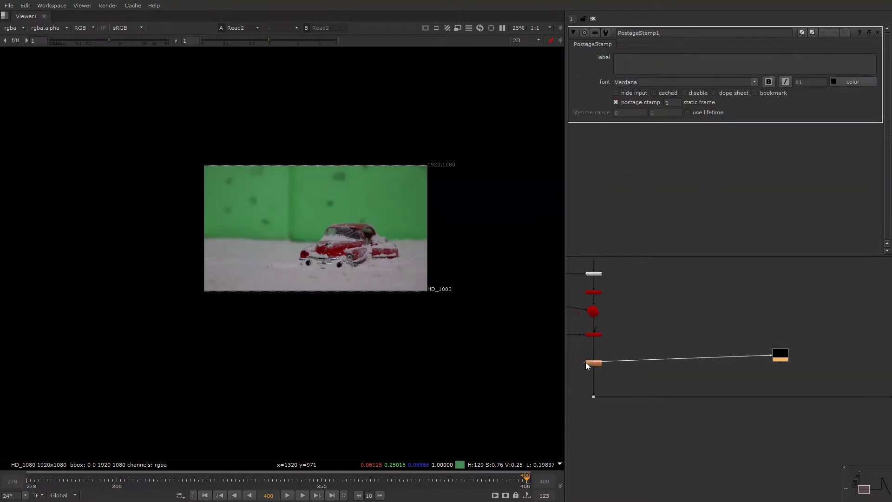
scroll(734, 332, "up", 6)
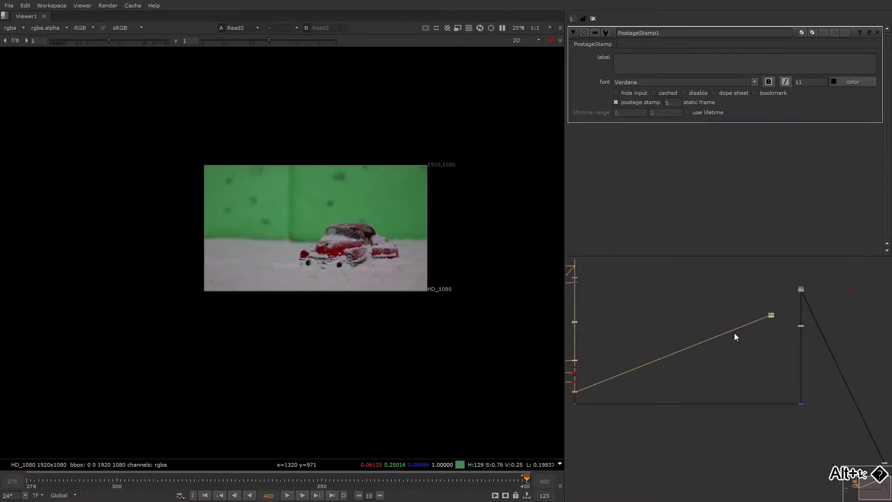
left_click_drag(712, 360, 812, 320)
scroll(811, 320, "down", 5)
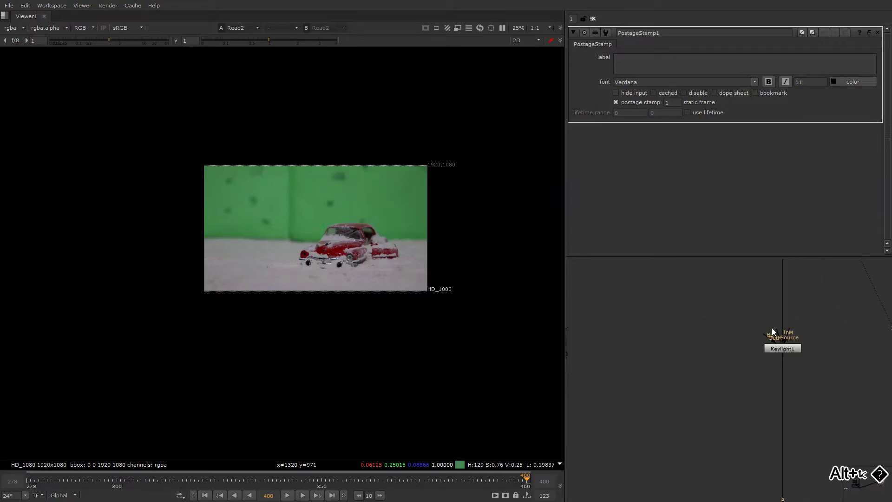
left_click_drag(679, 313, 577, 341)
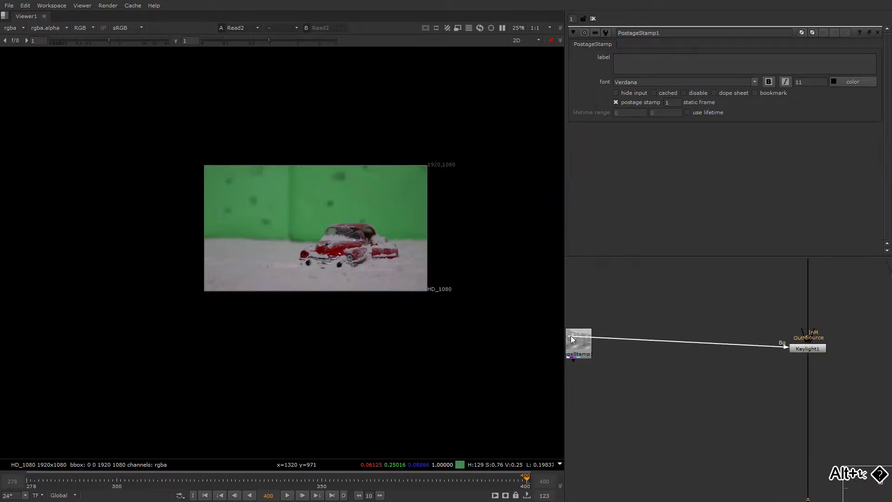
double_click(808, 345)
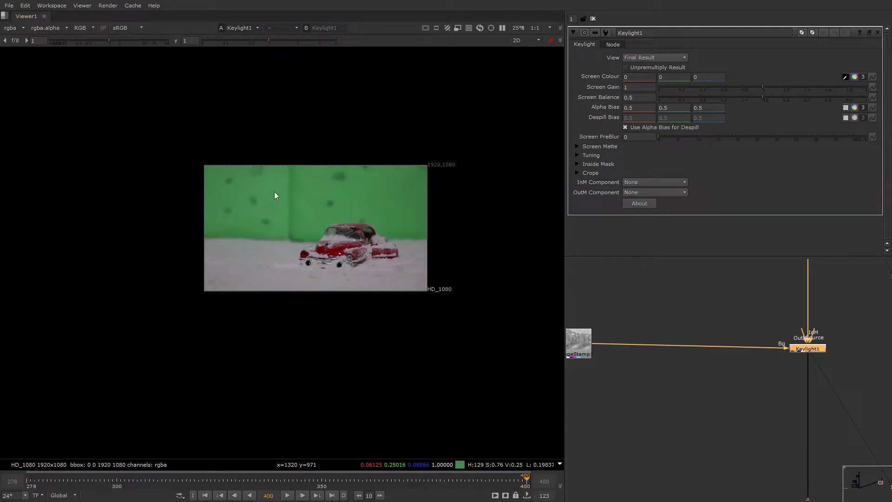
Step: Sample the green as Keylight1's Screen Colour, set View to Composite, and fit the image
left_click(387, 189, "ctrl")
left_click(654, 57)
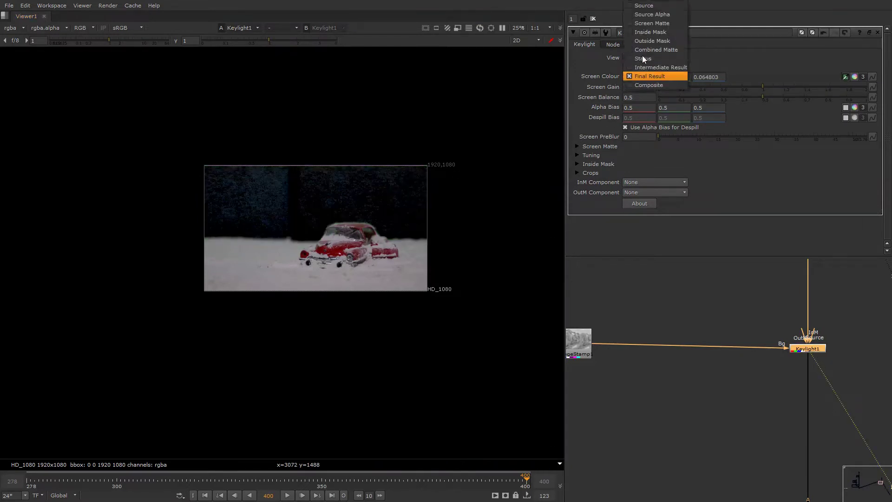
left_click(644, 85)
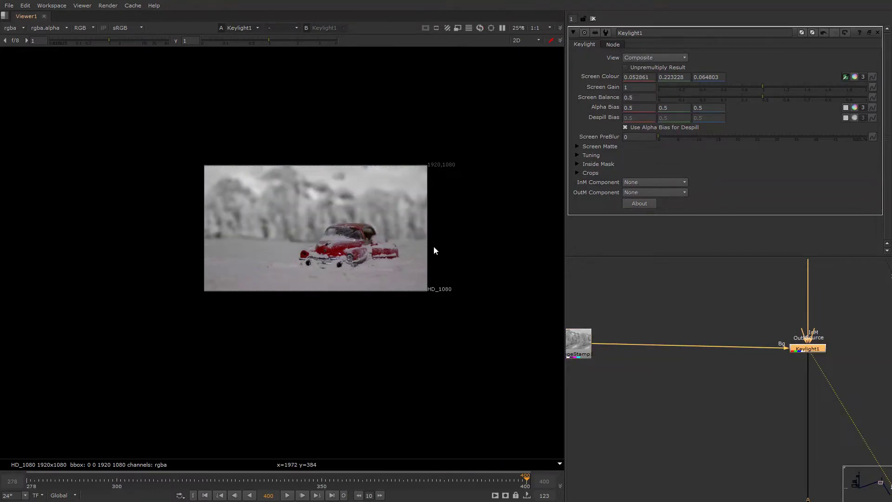
scroll(368, 243, "up", 5)
key("f")
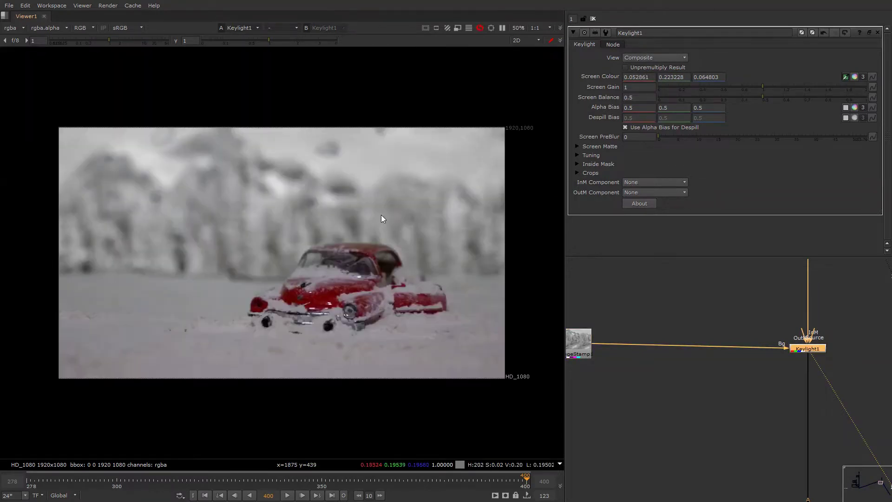
Step: Play the shot and toggle Keylight1 off and on to compare with the original
key("l")
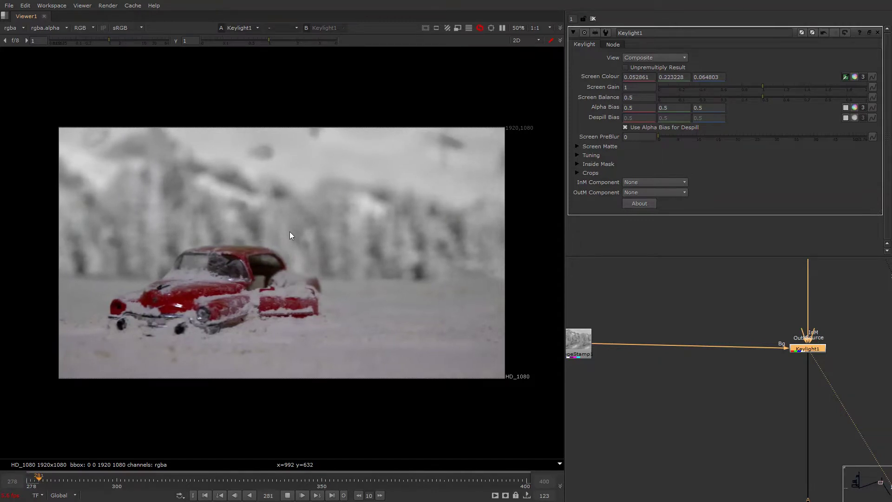
scroll(738, 359, "down", 3)
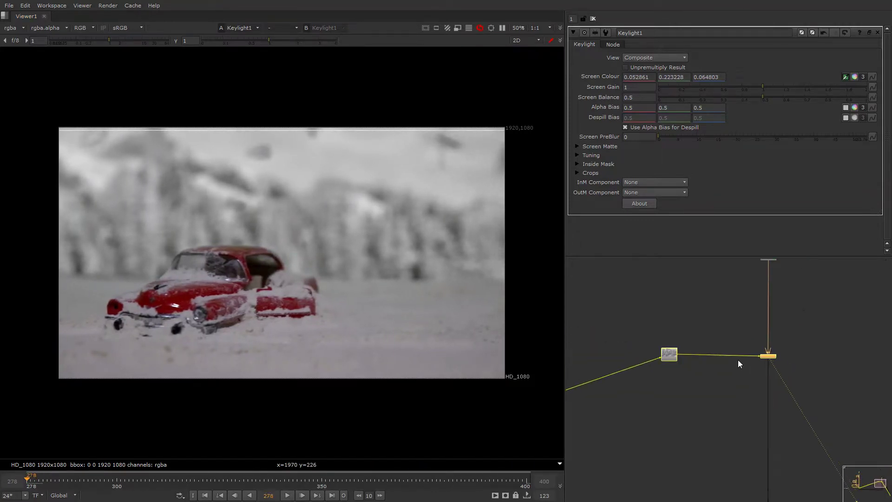
scroll(753, 344, "up", 2)
left_click(732, 383)
scroll(725, 363, "down", 2)
key("d")
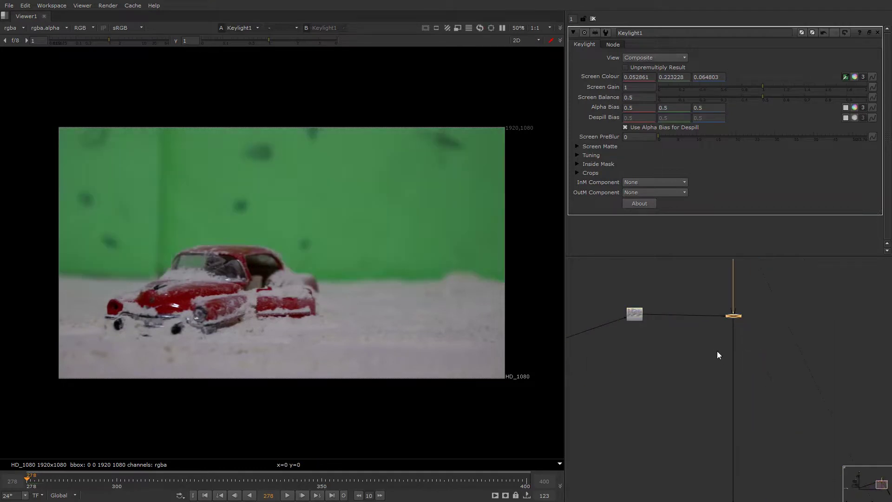
key("d")
key("d")
key("d")
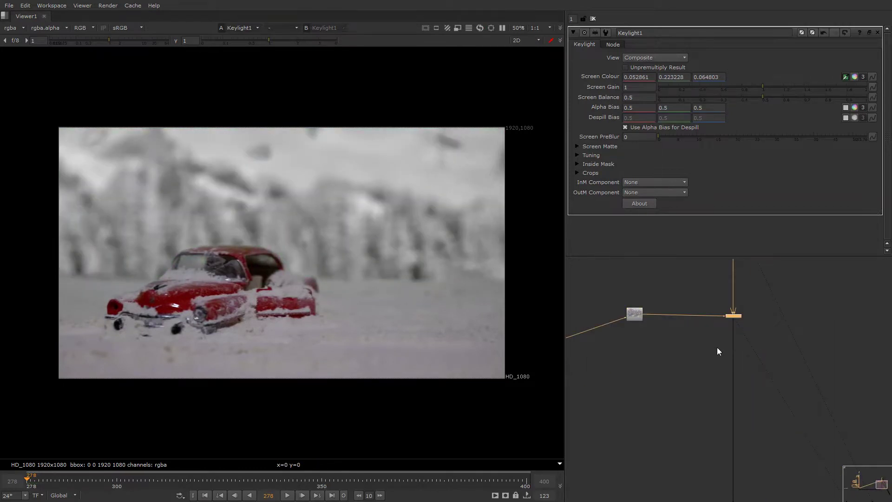
scroll(375, 258, "down", 3)
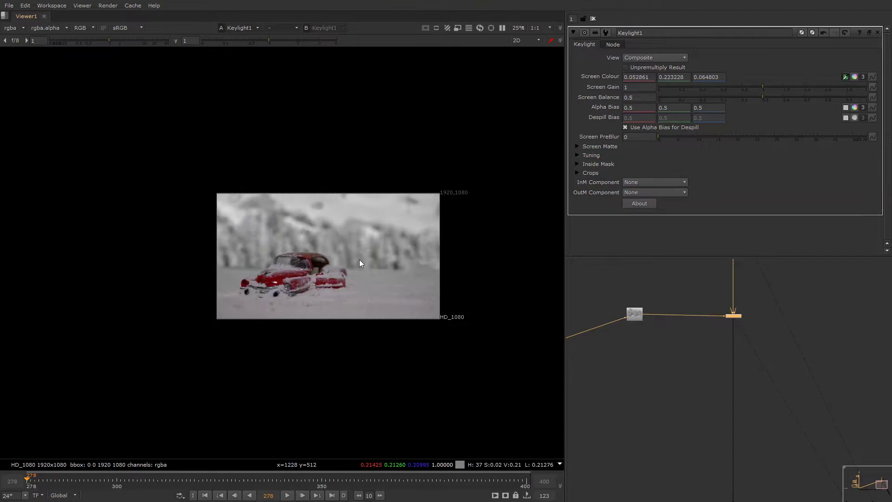
middle_click_drag(690, 317, 666, 354)
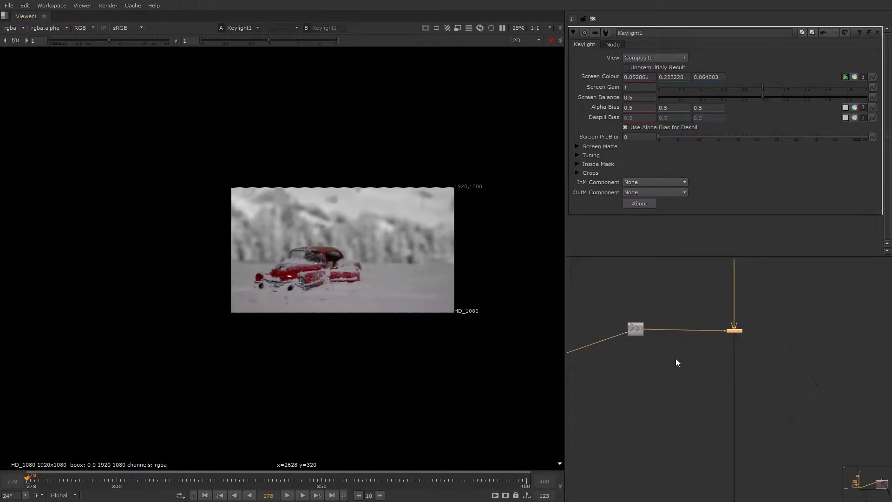
Step: Connect the Copy node's input to the top footage Read node
left_click(665, 353)
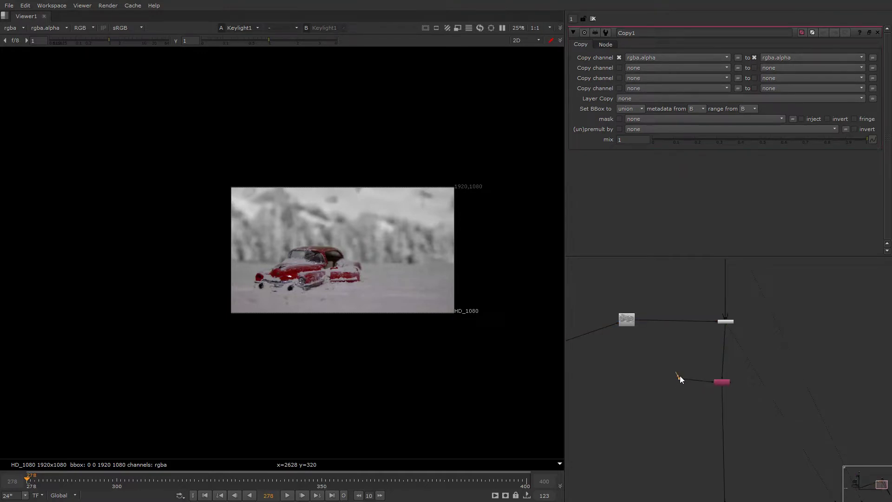
left_click_drag(677, 380, 707, 309)
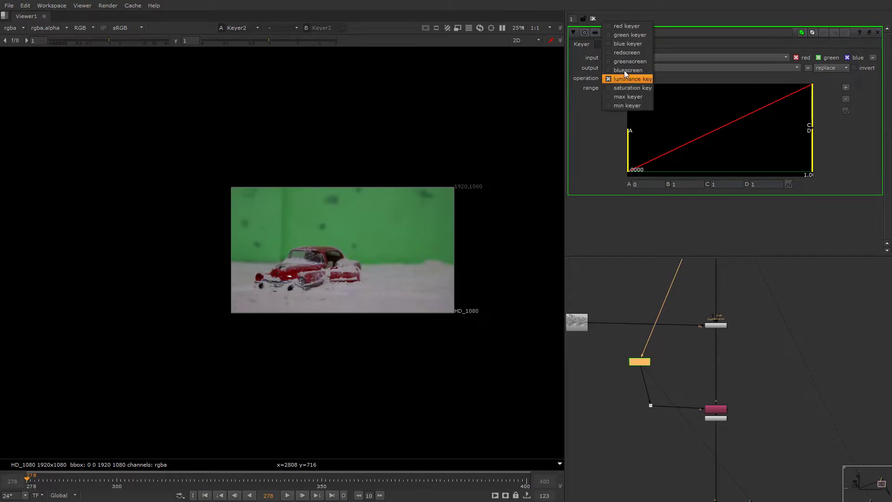
Step: Set the Keyer to green, then delete it and create a Keylight2 node
left_click(621, 34)
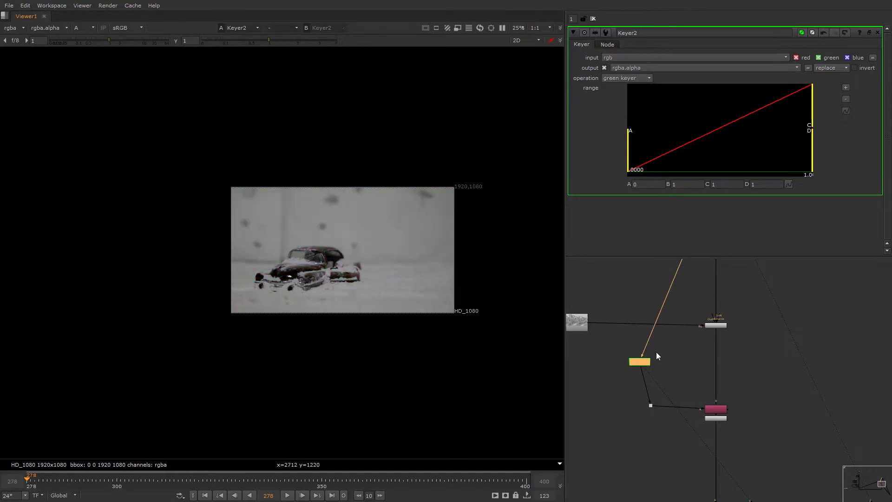
key("Delete")
key("Tab")
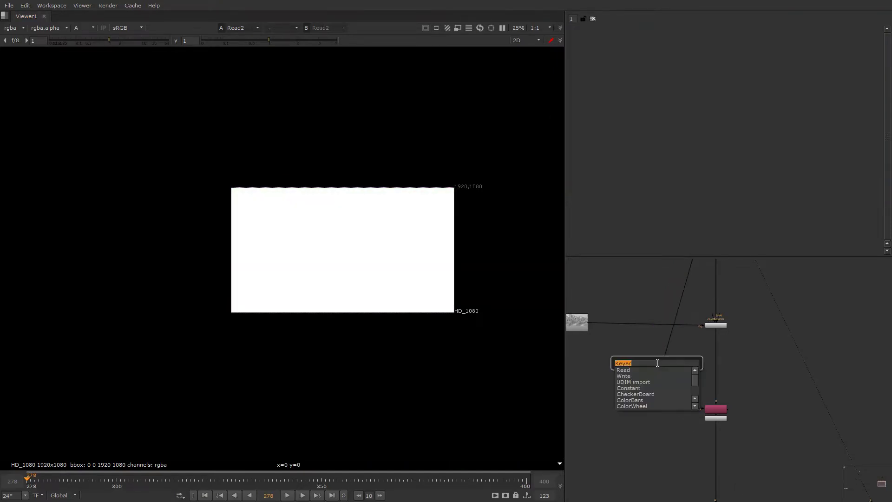
type("keyli")
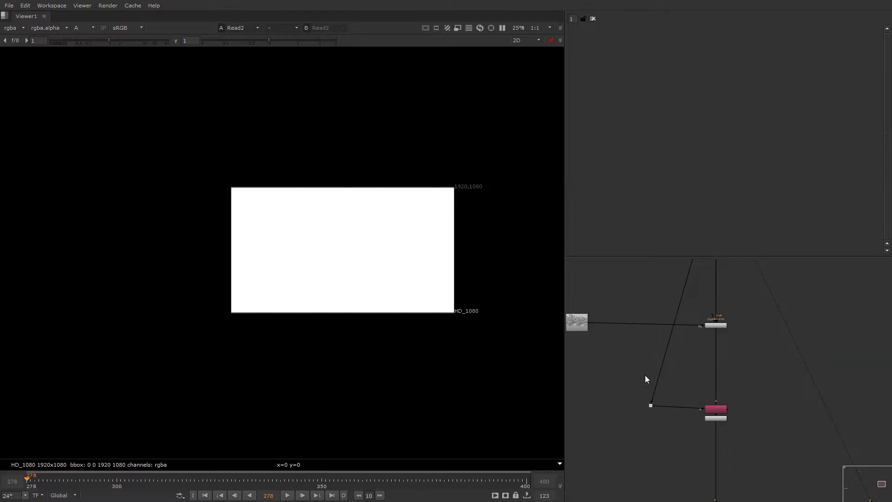
key("Return")
Step: Connect Keylight2 to the Dot and sample the green screen as its Screen Colour
key("ctrl+z")
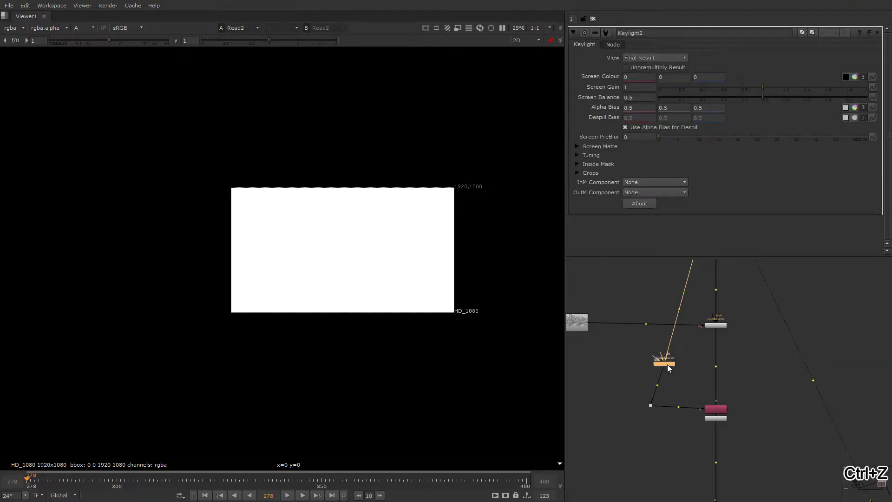
left_click_drag(664, 365, 650, 368)
key("1")
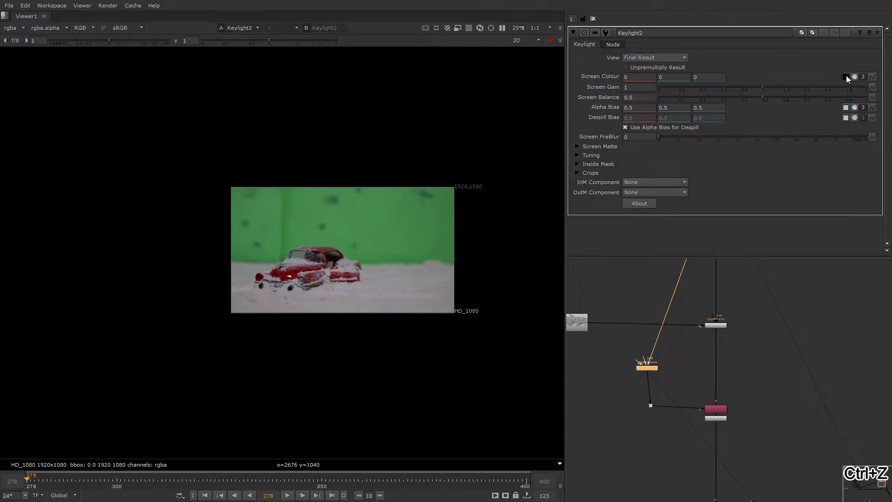
left_click(846, 77)
left_click(384, 220, "ctrl")
Step: View the alpha and raise Keylight2's Screen Matte Clip Black to 0.17
key("a")
scroll(325, 228, "up", 1)
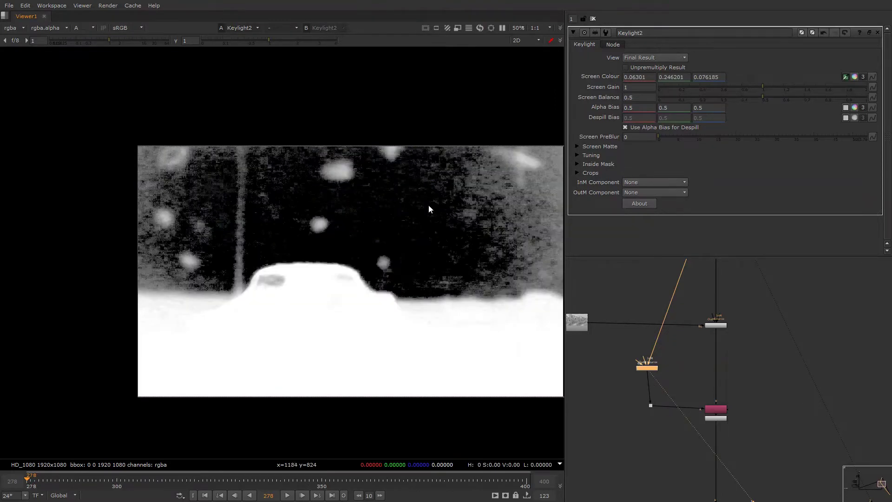
left_click(606, 147)
left_click_drag(675, 156, 698, 159)
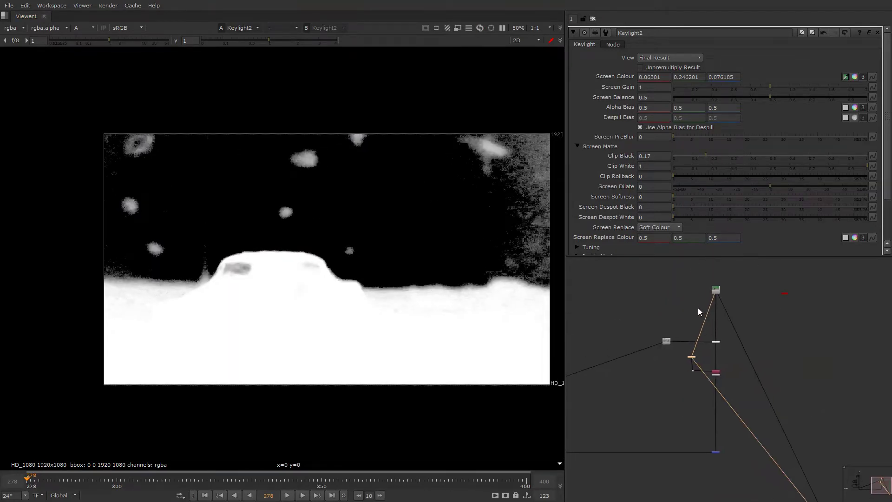
scroll(699, 310, "up", 2)
Step: Add a Denoise node with its analysis region over the top-right background
key("Tab")
type("de")
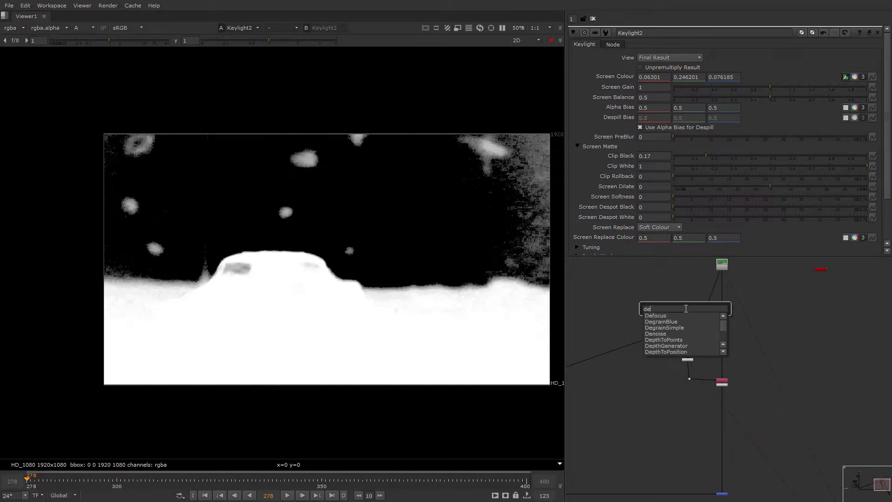
key("Escape")
key("Tab")
type("denoi")
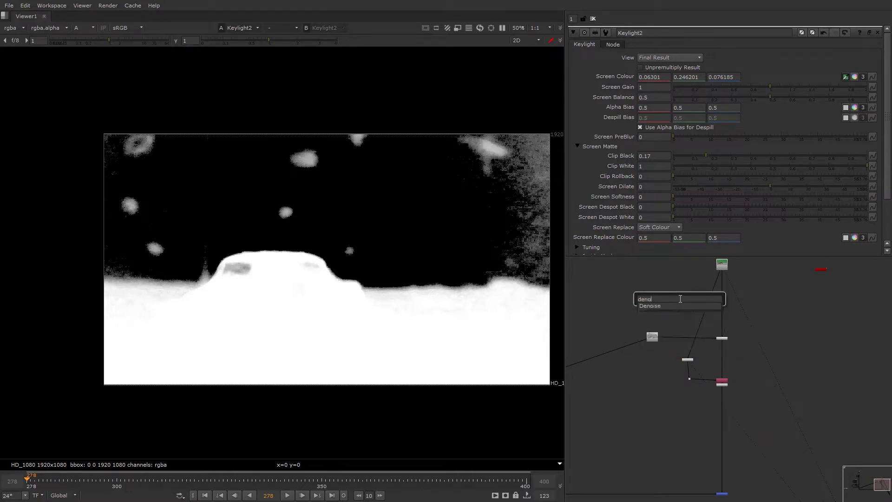
type("se")
key("Return")
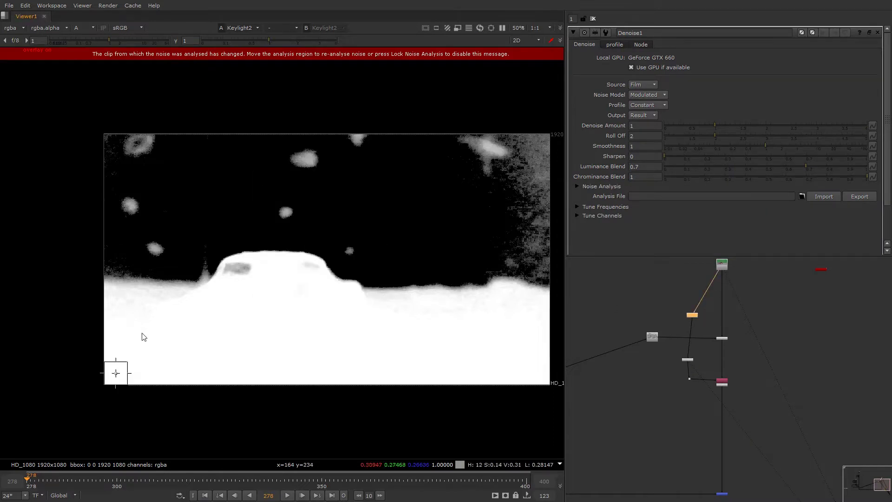
left_click_drag(116, 373, 522, 156)
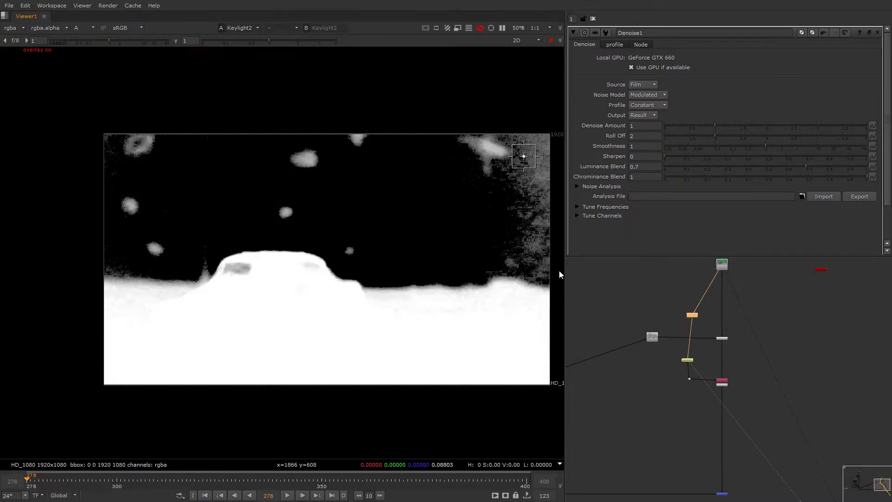
scroll(688, 359, "up", 3)
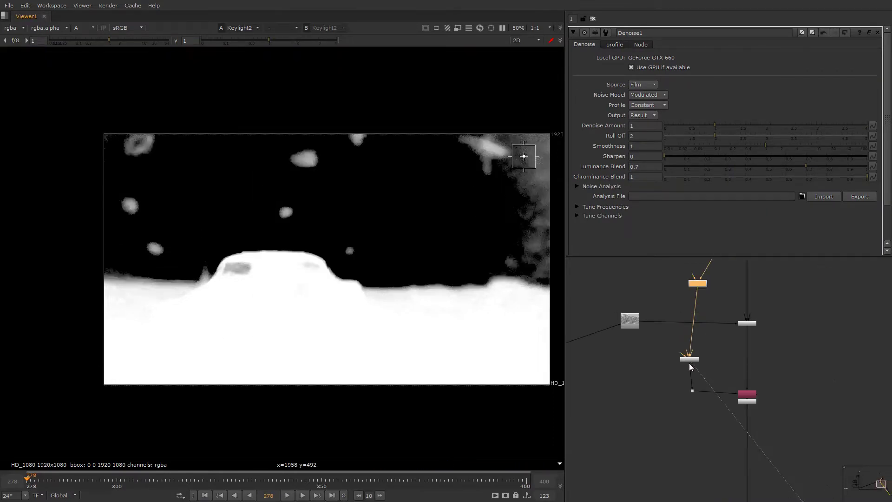
left_click(664, 363)
Step: Create Roto1 and draw a closed Bezier shape around the left-side blobs
key("o")
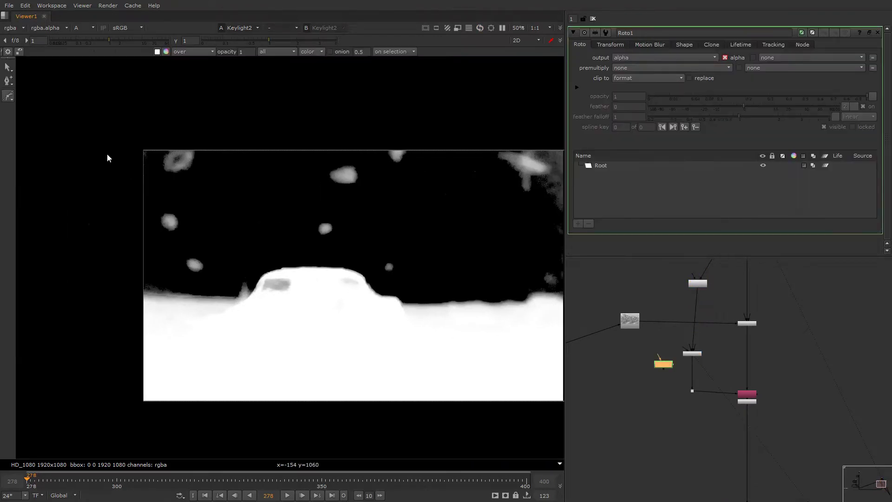
right_click(107, 157)
left_click(104, 109)
left_click(102, 129)
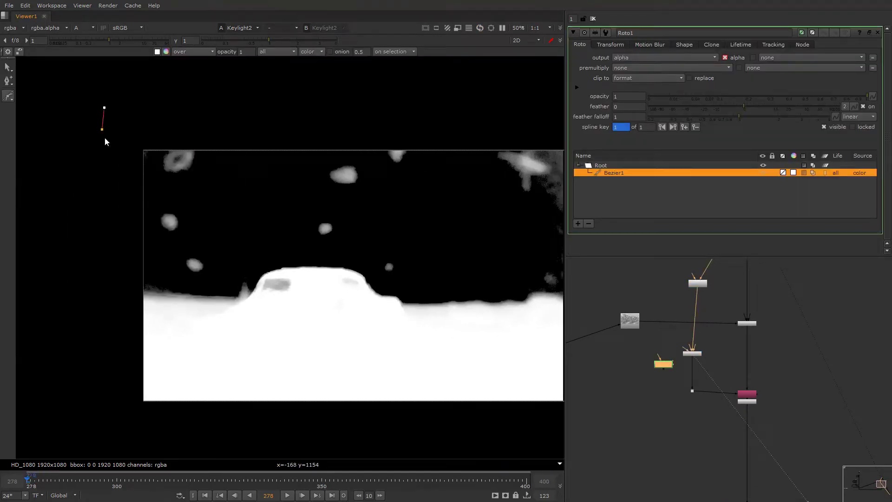
left_click(95, 178)
left_click(141, 230)
left_click(209, 230)
left_click(249, 149)
left_click(211, 112)
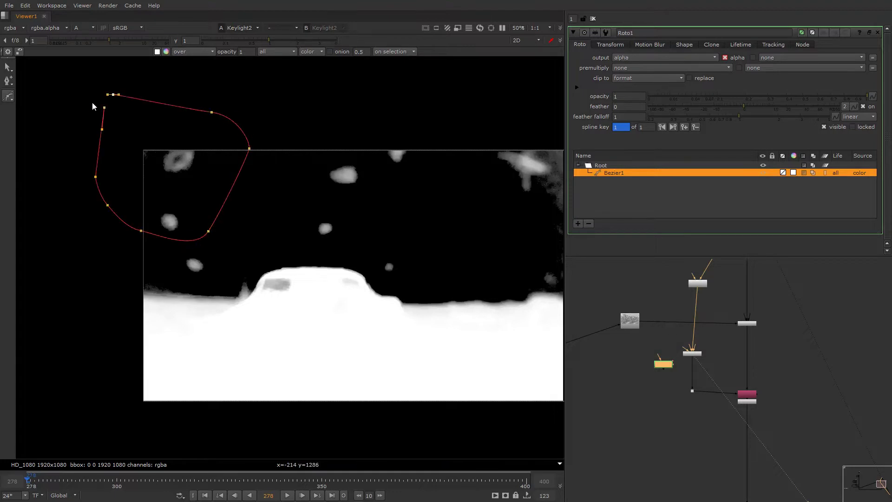
left_click(103, 110)
key("Return")
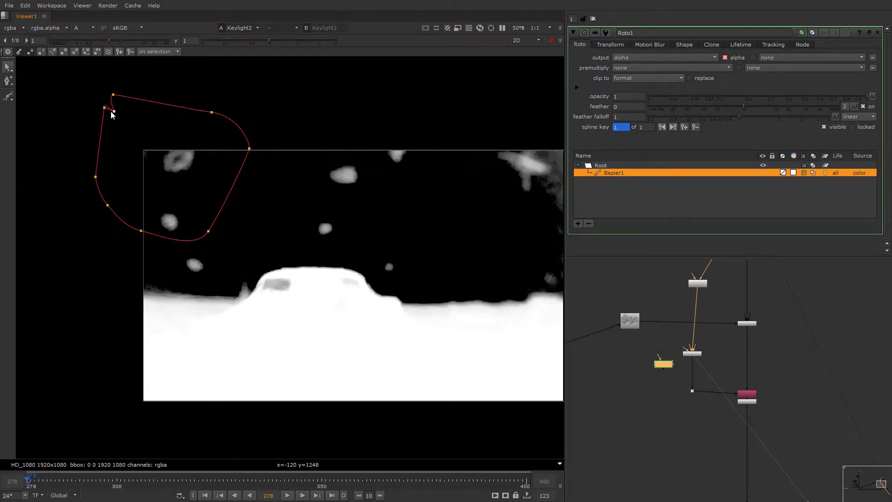
Step: Outline the top-right blobs with a second shape, add Merge1, and view its result
left_click(10, 98)
left_click(219, 146)
left_click(363, 131)
left_click(463, 132)
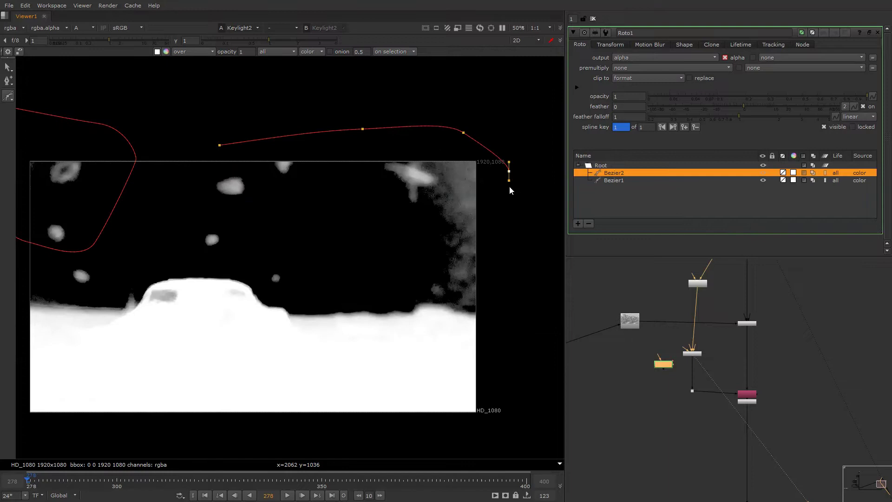
left_click(506, 226)
left_click(368, 233)
left_click(209, 226)
left_click(194, 167)
left_click(220, 145)
key("Return")
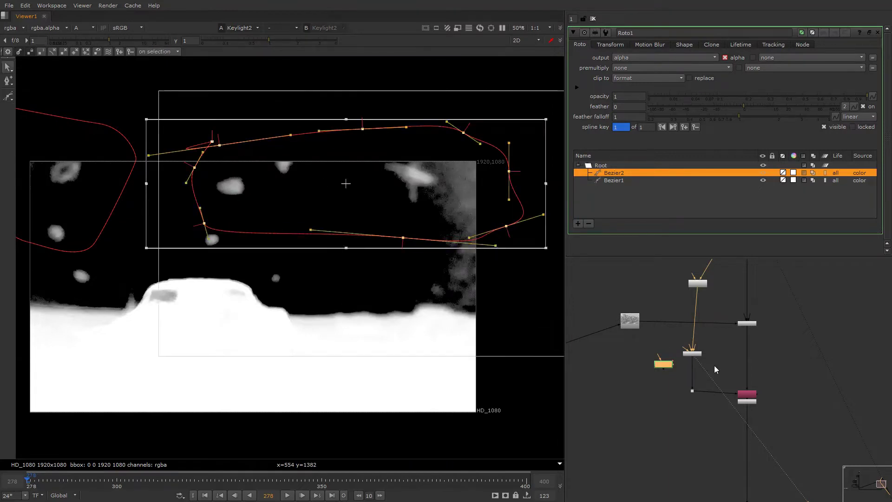
left_click(675, 373)
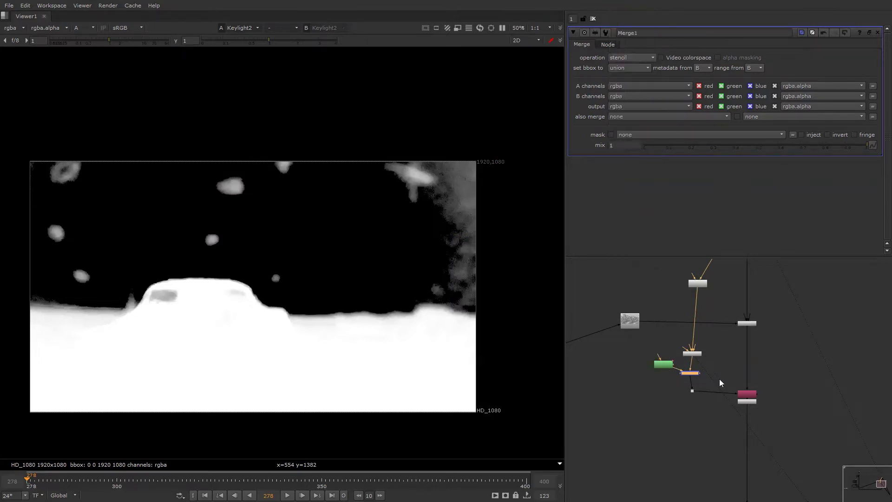
key("1")
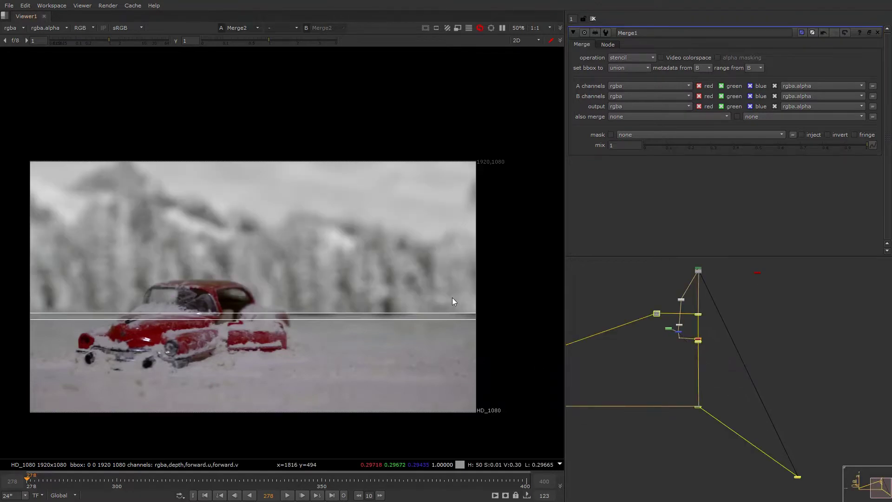
Step: Hide viewer overlays and view Premult2's alpha channel
right_click(427, 207)
left_click(430, 217)
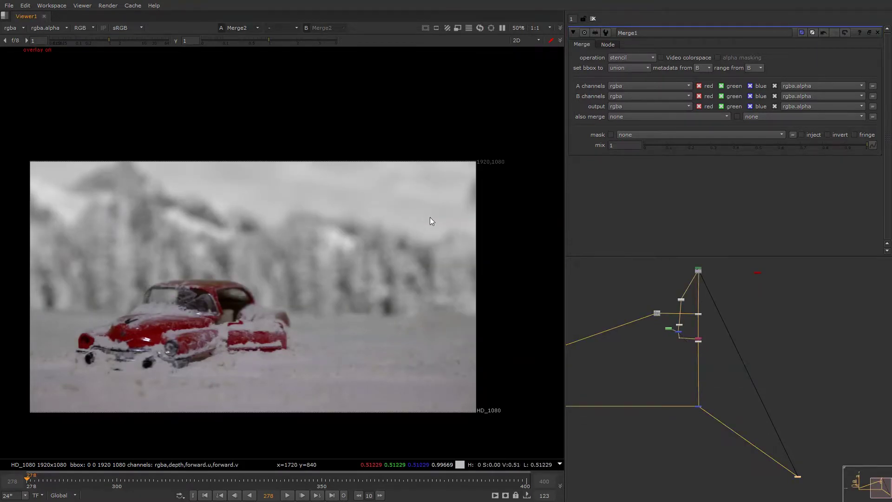
middle_click_drag(218, 332, 248, 298)
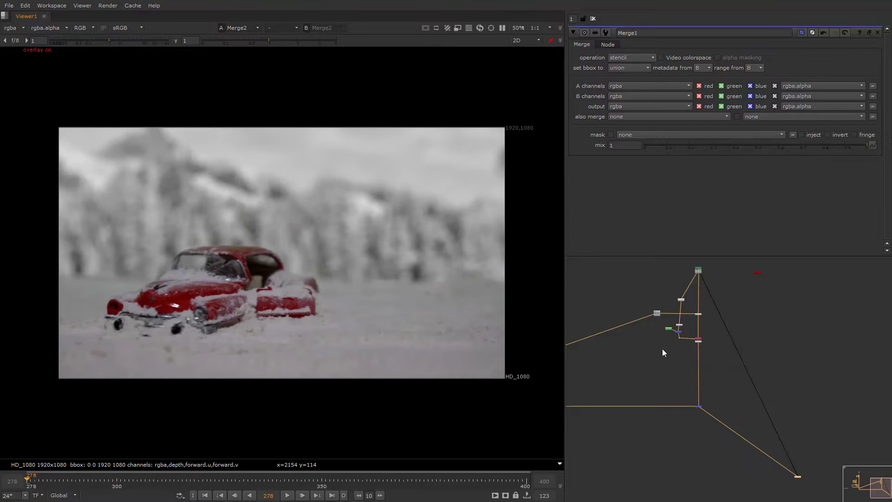
scroll(662, 351, "up", 3)
scroll(696, 407, "up", 3)
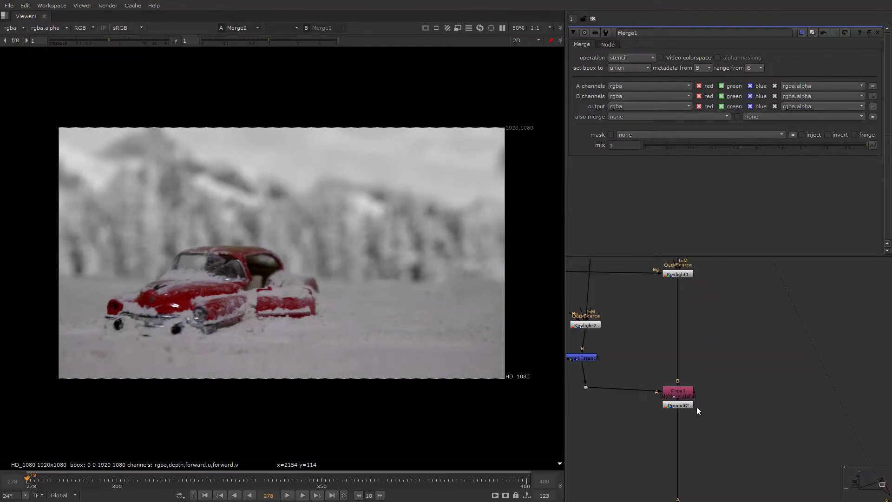
key("1")
middle_click_drag(697, 390, 740, 377)
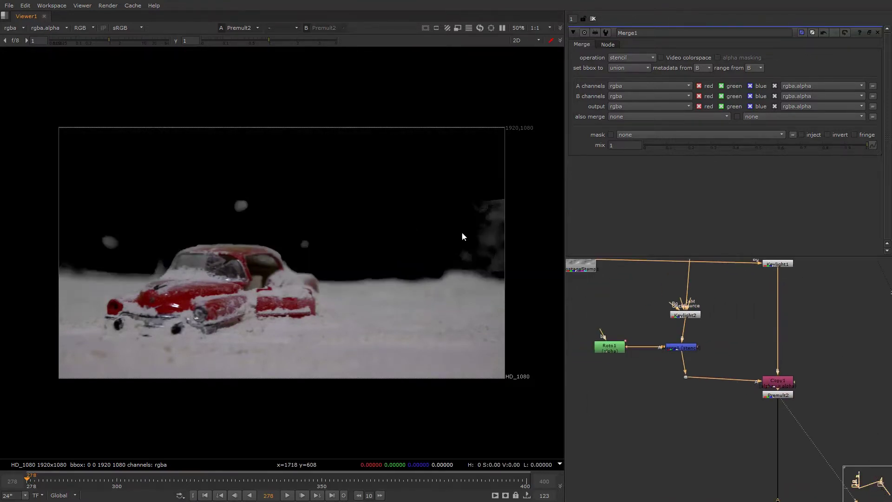
key("a")
scroll(662, 344, "down", 1)
scroll(683, 342, "down", 2)
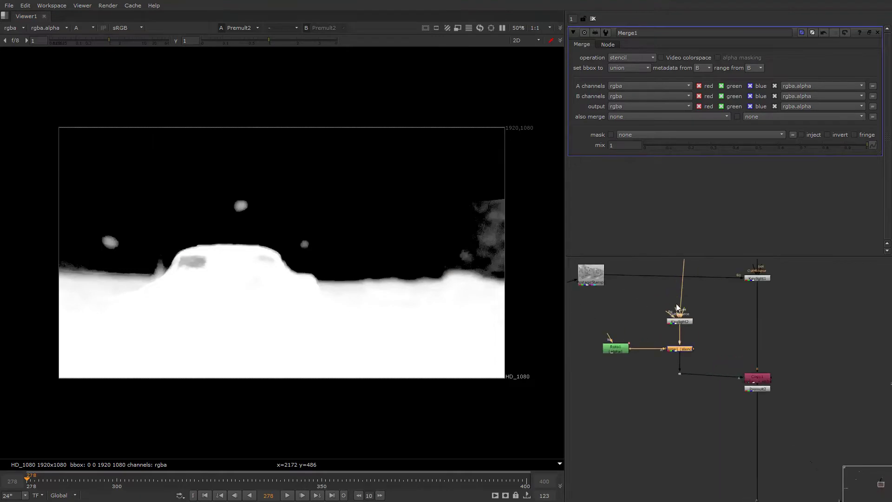
Step: Move a node near the top of the tree higher up
middle_click_drag(689, 307, 669, 342)
left_click(666, 342)
scroll(666, 342, "down", 3)
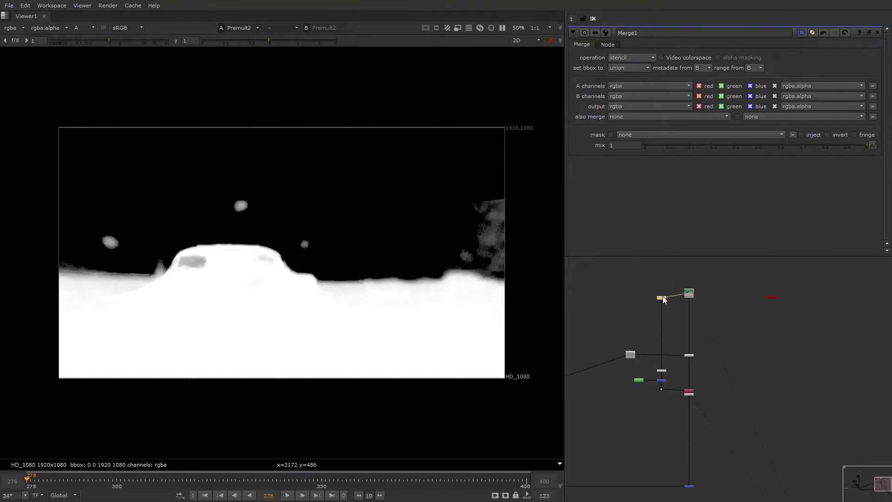
scroll(684, 293, "up", 3)
left_click_drag(699, 296, 700, 265)
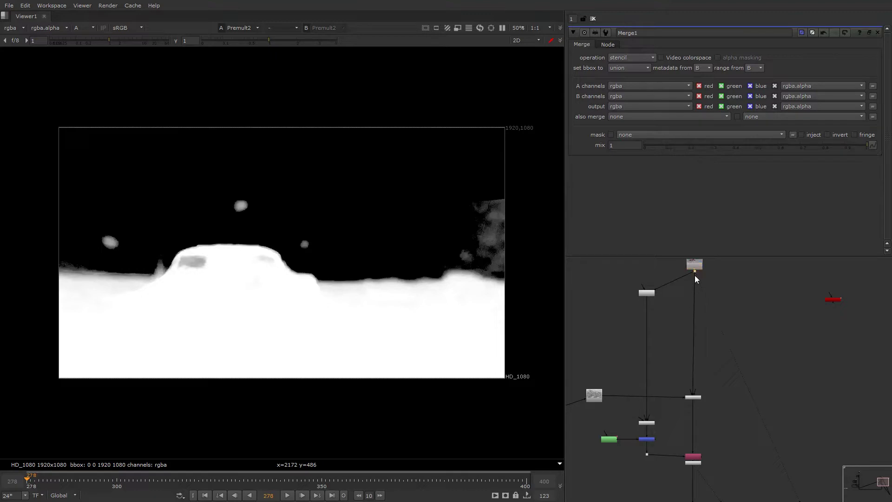
Step: View the Dot10 output in colour channels
left_click(696, 293)
key("1")
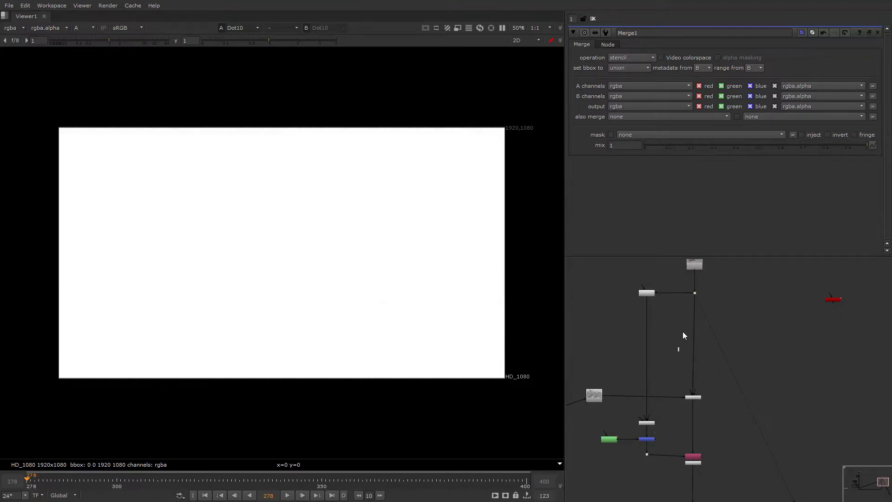
mouse_move(682, 335)
middle_mouse_down()
mouse_move(666, 335)
mouse_move(705, 311)
middle_mouse_up()
key("r")
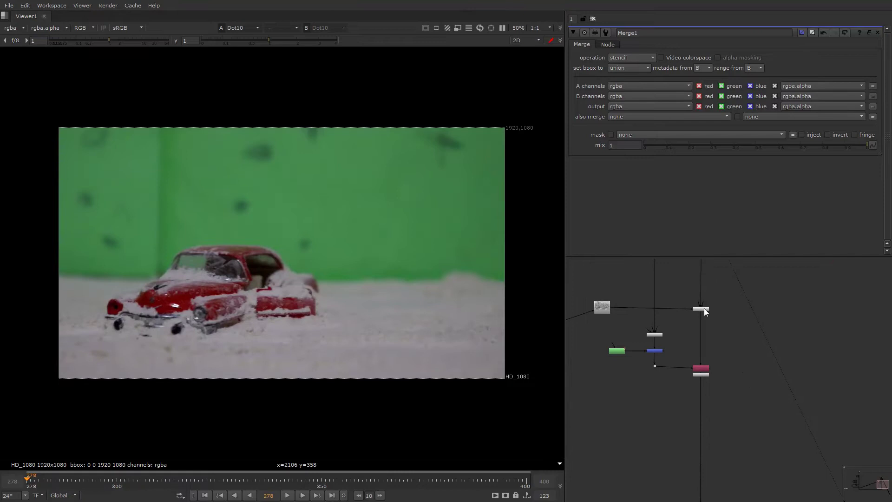
scroll(703, 335, "up", 3)
scroll(708, 345, "up", 2)
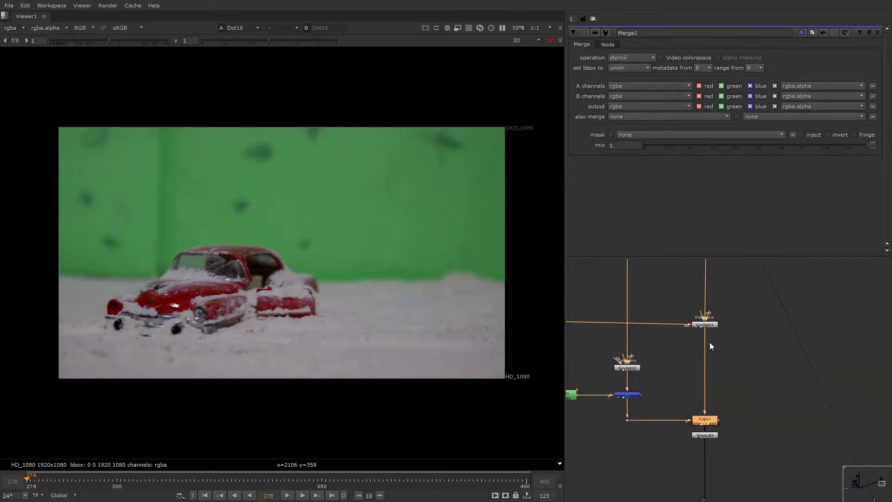
Step: Select Keylight1, then the Dot below the Read node, and frame the whole tree
left_click(703, 325)
key("Tab")
type("p")
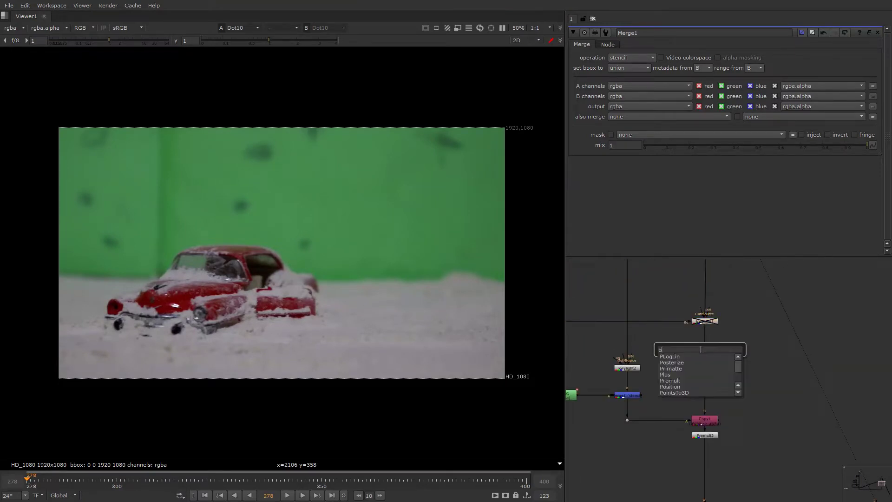
type("lxk")
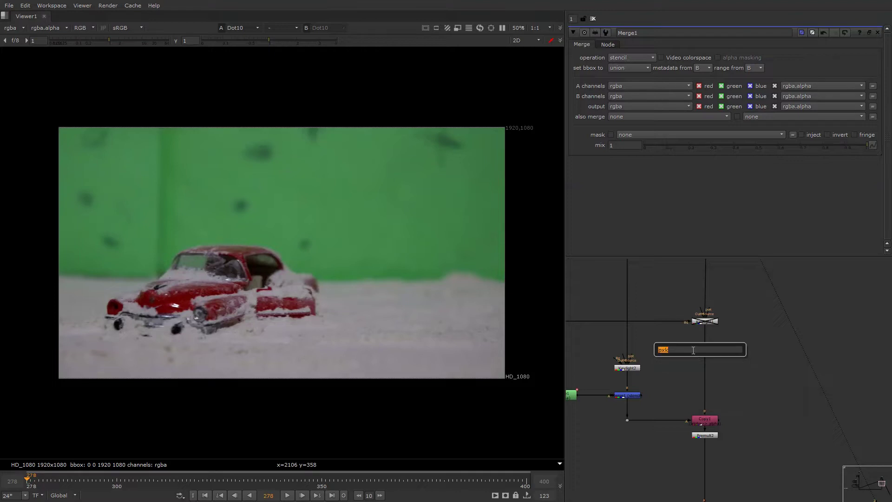
left_click(792, 392)
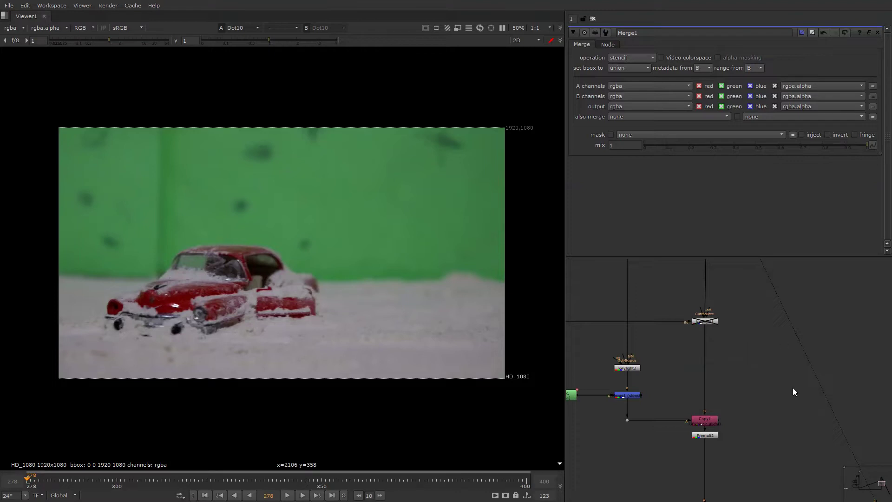
scroll(712, 355, "down", 4)
left_click_drag(714, 322, 706, 331)
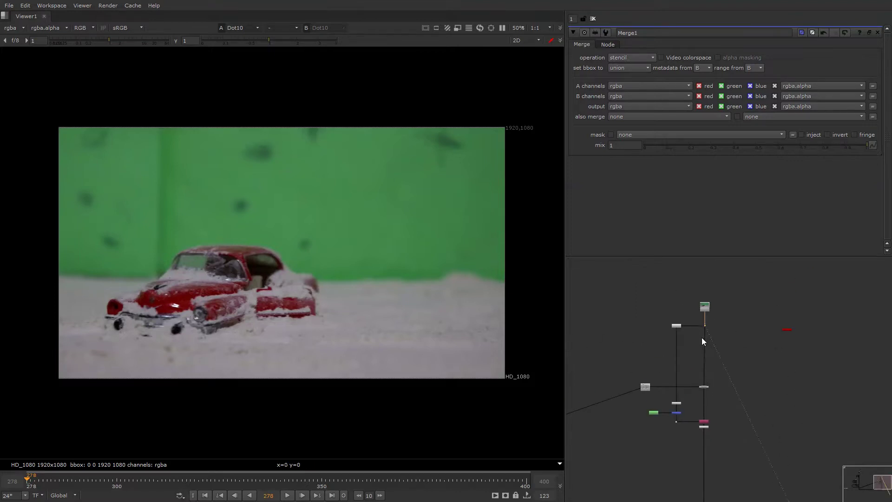
scroll(690, 413, "up", 4)
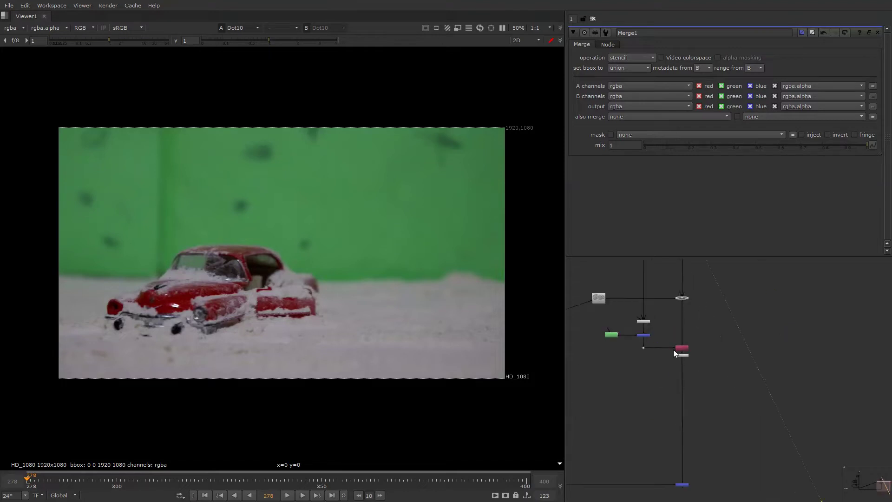
mouse_move(680, 291)
middle_mouse_down()
mouse_move(704, 342)
mouse_move(683, 406)
middle_mouse_up()
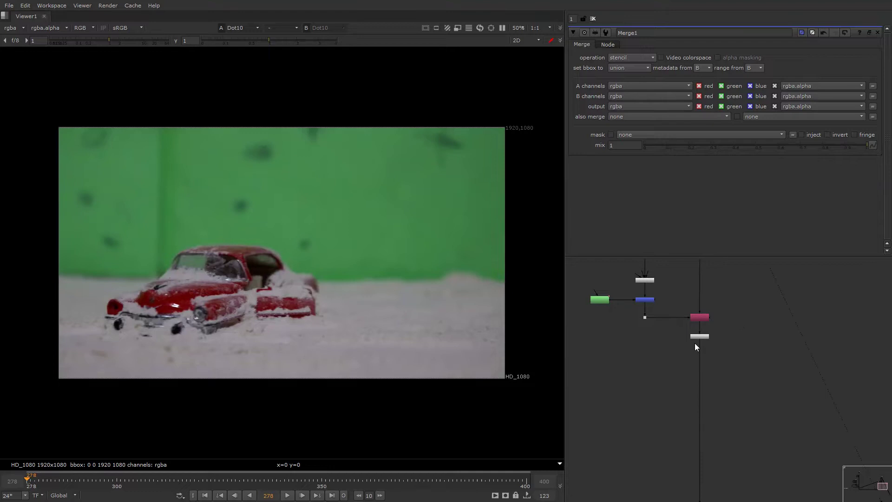
mouse_move(695, 343)
middle_mouse_down()
mouse_move(703, 376)
mouse_move(661, 398)
mouse_move(705, 343)
mouse_move(692, 359)
mouse_move(754, 360)
middle_mouse_up()
left_click_drag(705, 276, 754, 349)
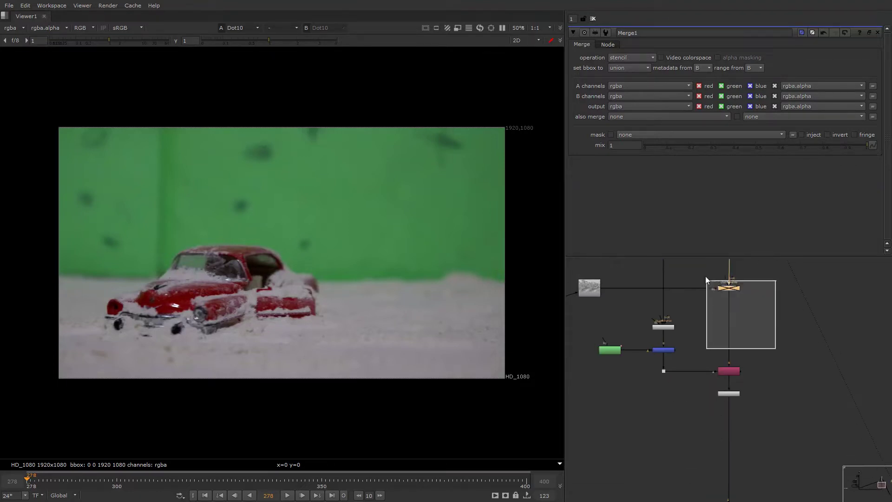
middle_click_drag(708, 358, 712, 362)
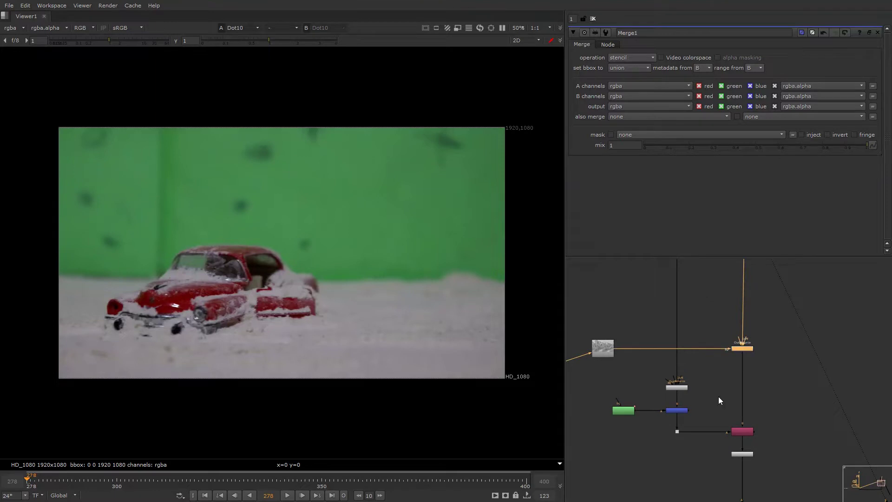
scroll(711, 340, "down", 5)
Step: View the Merge2 composite of the toy car over the mountains
left_click(714, 423)
key("1")
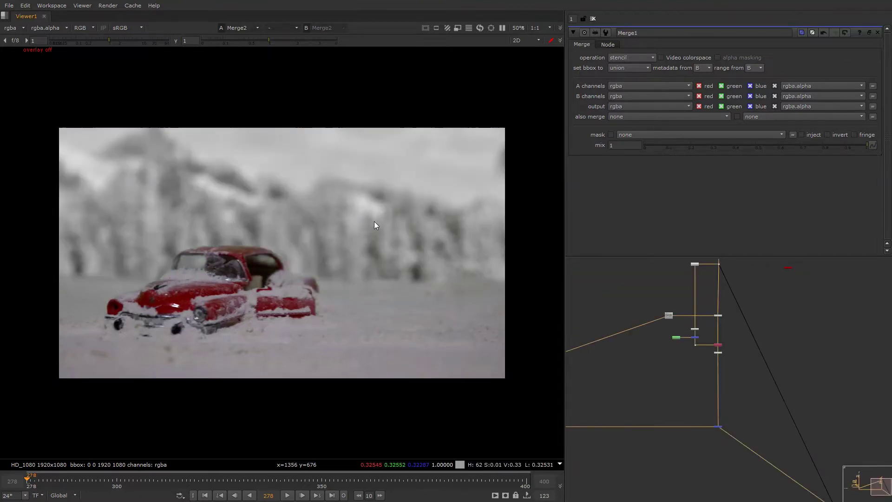
right_click(374, 221)
middle_click_drag(697, 291, 709, 328)
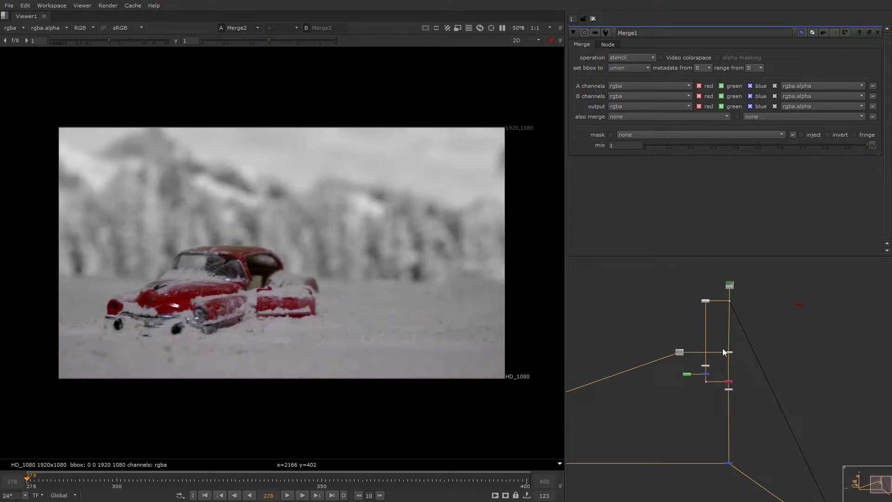
scroll(686, 356, "up", 4)
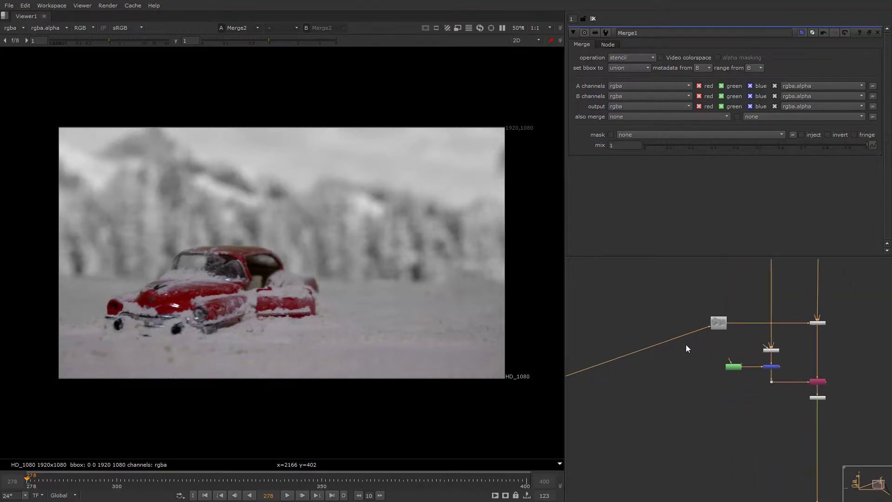
scroll(773, 357, "up", 4)
Step: Show Keylight2's alpha matte in the viewer
middle_click_drag(825, 385, 738, 368)
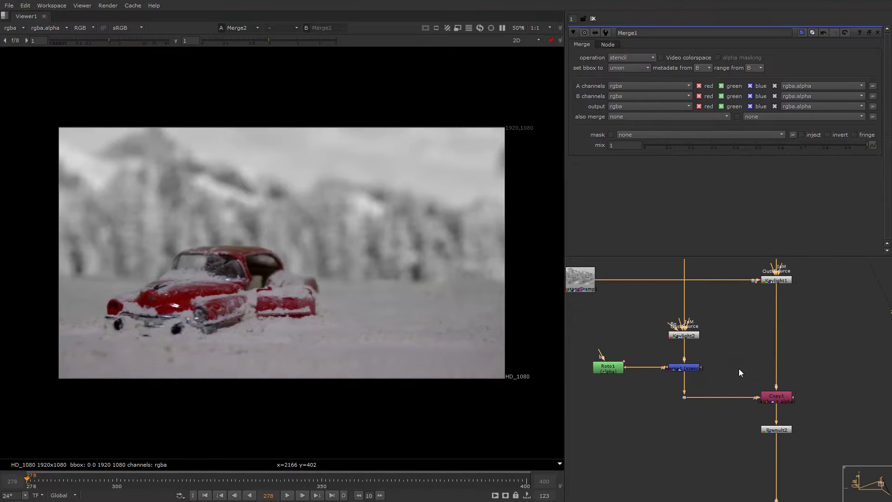
key("1")
key("a")
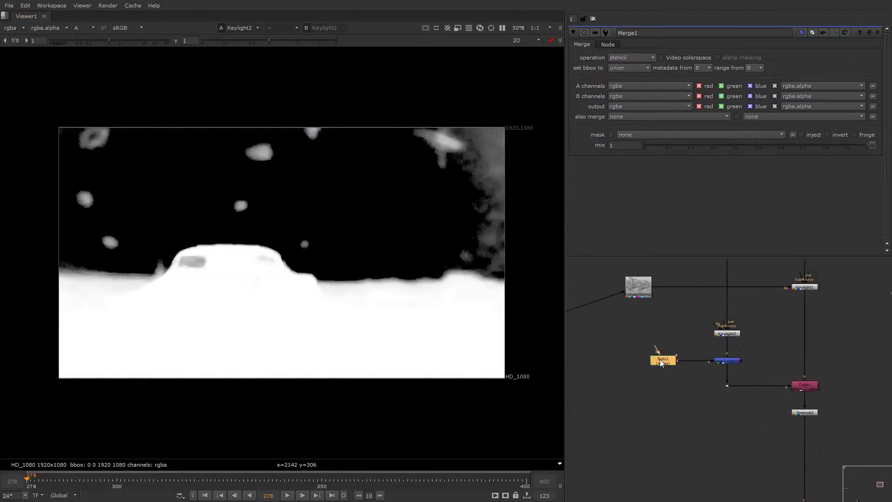
Step: In Roto1, draw Bezier3 around the grey patch on the matte's right edge
double_click(607, 366)
left_click(8, 94)
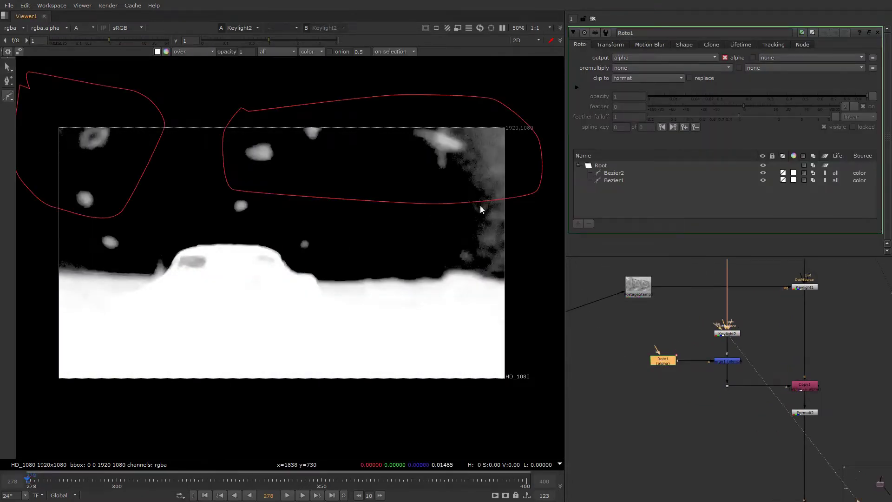
left_click(471, 181)
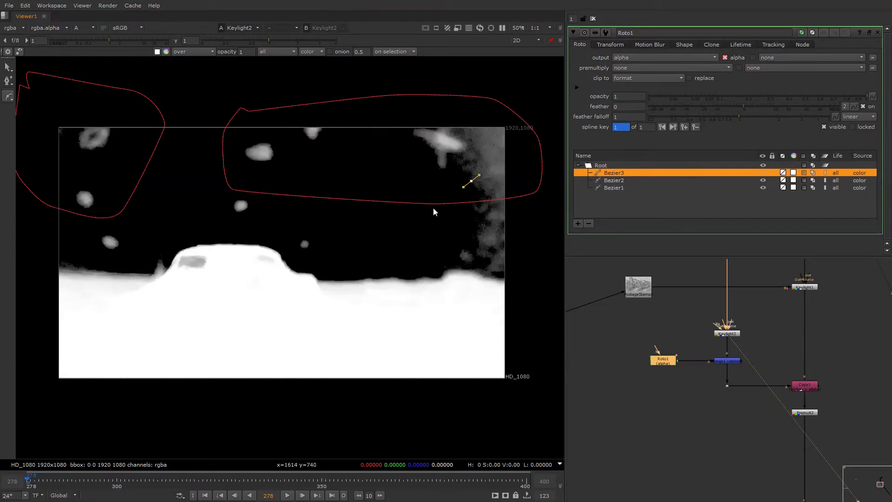
left_click(496, 262)
left_click(536, 269)
left_click(550, 207)
left_click(532, 180)
left_click(472, 182)
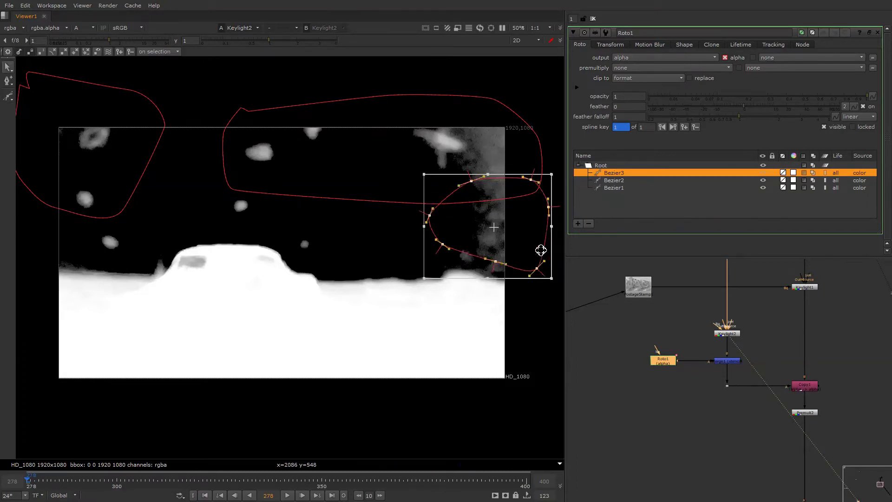
Step: Reshape and feather Bezier3, and keyframe its position at frame 400
left_click_drag(500, 268, 498, 261)
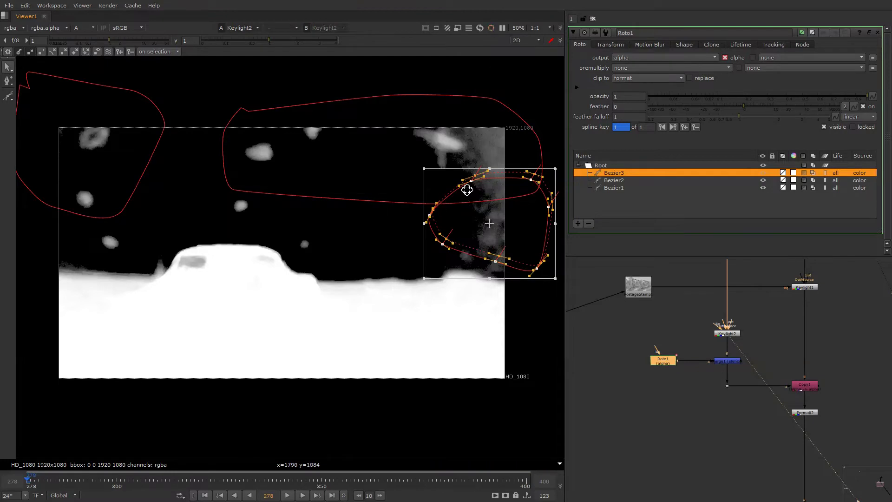
left_click(482, 284)
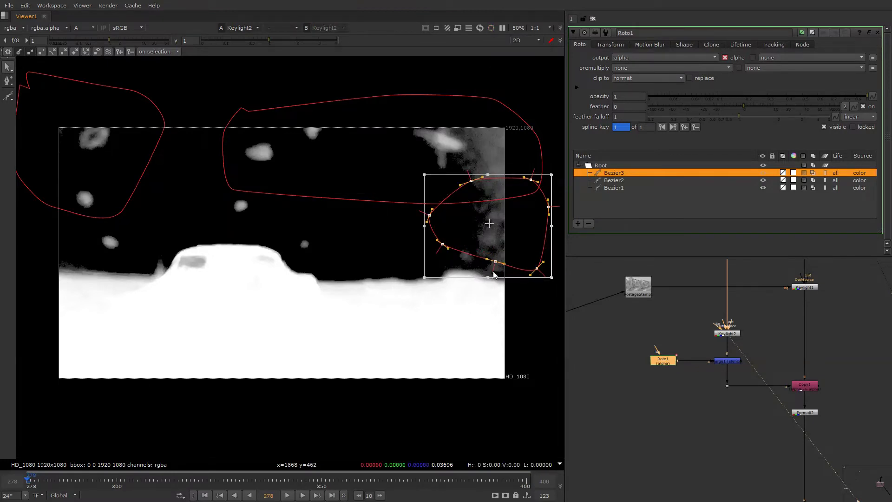
left_click_drag(494, 274, 489, 282)
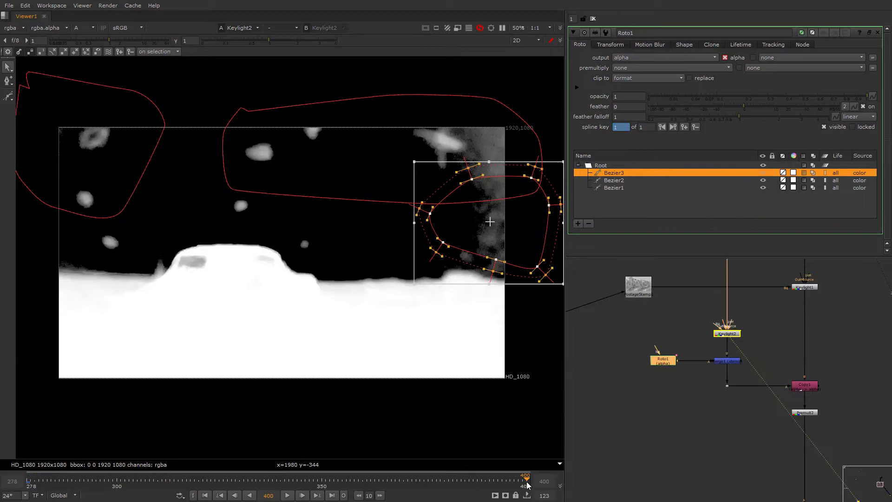
left_click_drag(481, 219, 493, 210)
left_click(310, 196)
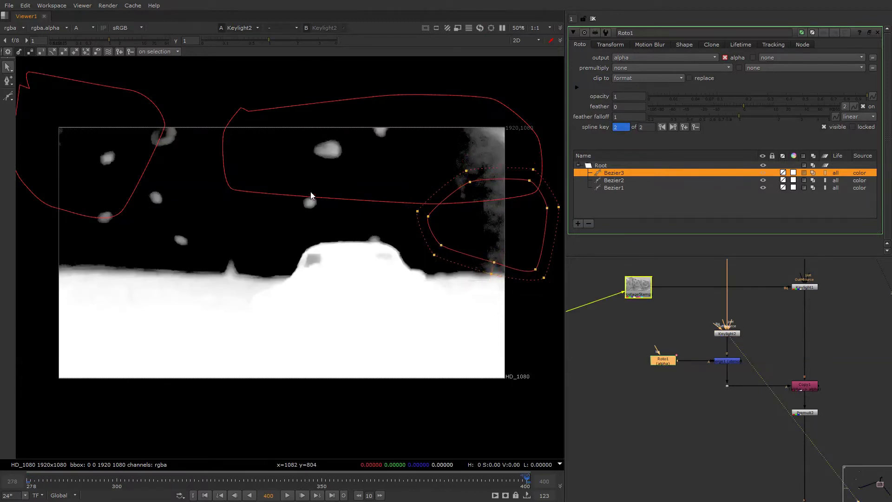
Step: Select and adjust all points of the long top shape, Bezier2
left_click(311, 195)
left_click_drag(206, 56, 549, 229)
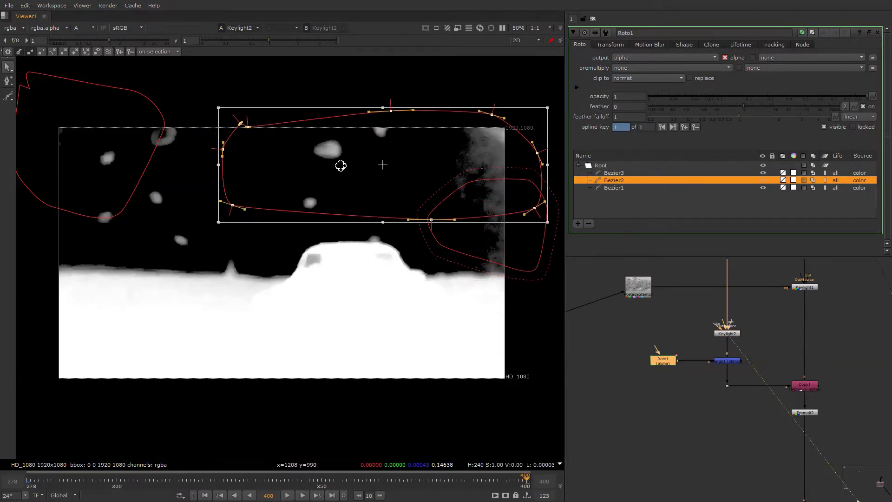
left_click(114, 187)
scroll(197, 232, "up", 2)
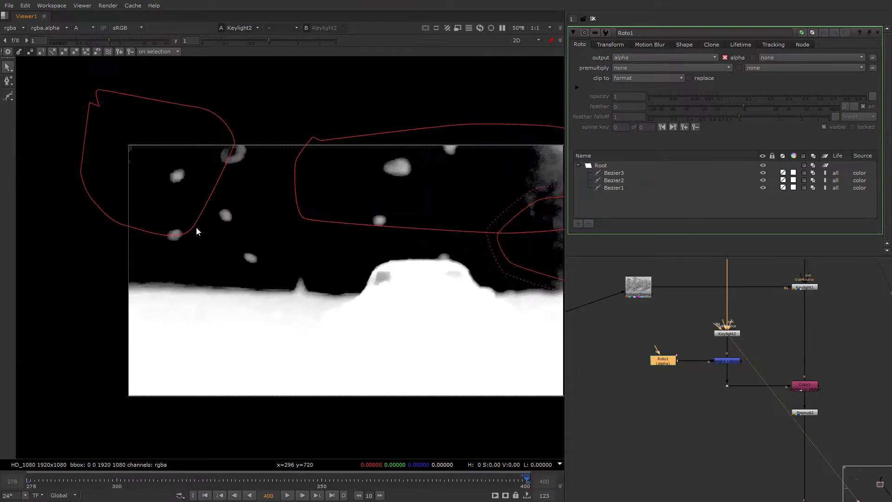
Step: Reposition the left roto shape, Bezier1
left_click(199, 231)
scroll(199, 231, "down", 2)
left_click_drag(112, 140, 206, 240)
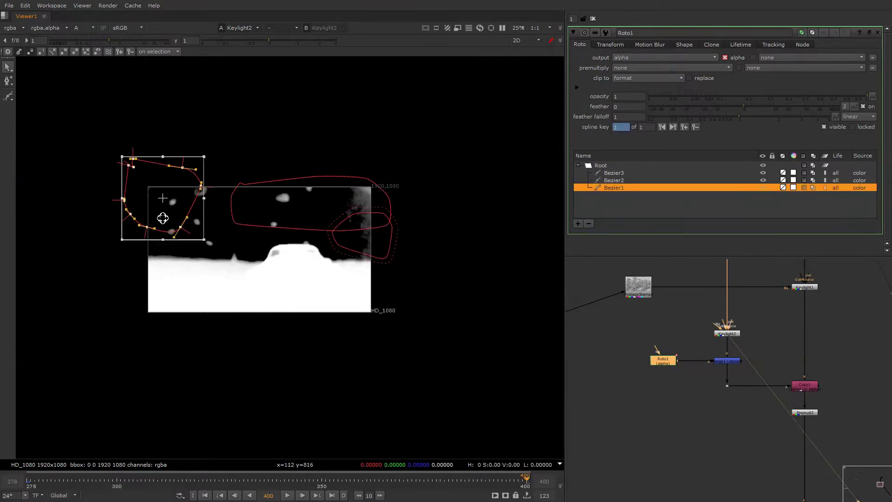
left_click_drag(162, 218, 232, 232)
Step: Draw Bezier4 and shift it left over the spots at frame 278
left_click(10, 101)
left_click(182, 221)
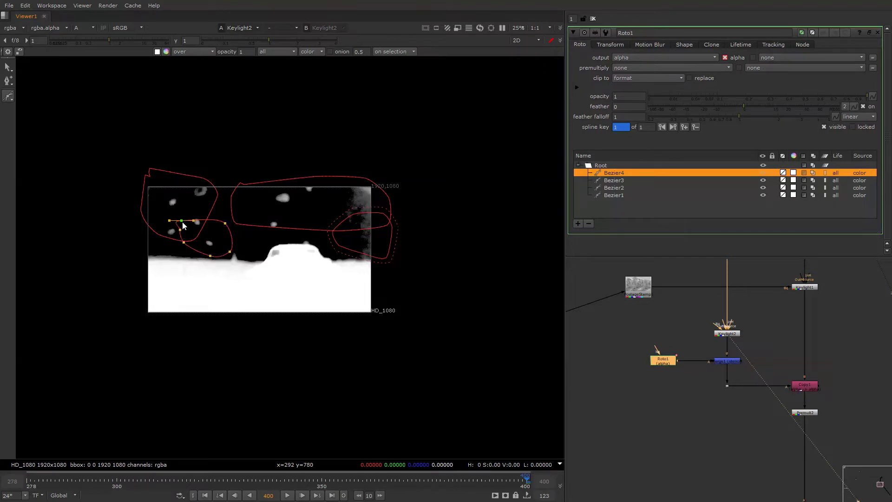
key("Escape")
left_click_drag(155, 202, 233, 257)
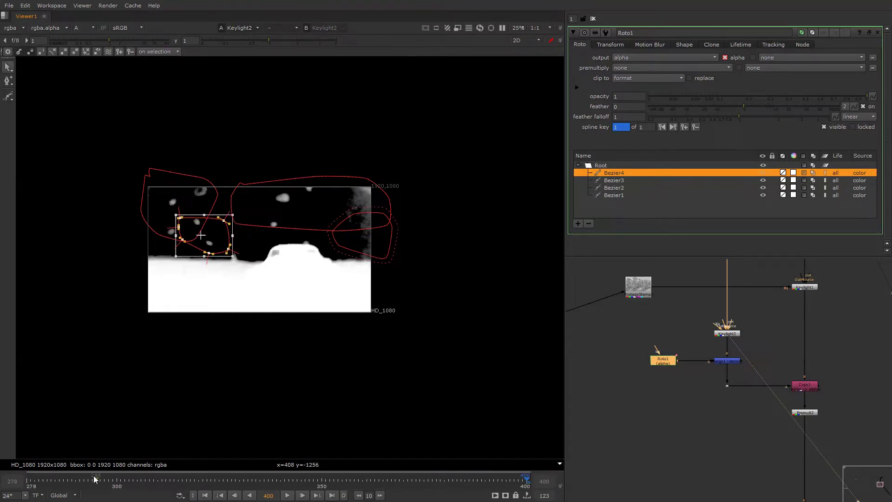
left_click(30, 480)
left_click_drag(202, 236, 162, 235)
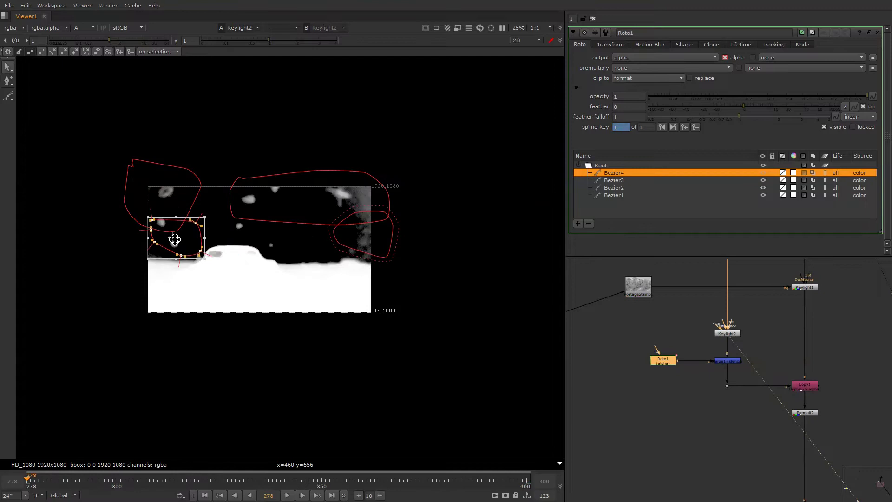
Step: Draw Bezier5 above the car and keyframe it at frames 305, 348, 383 and 401
left_click(9, 98)
scroll(265, 205, "up", 1)
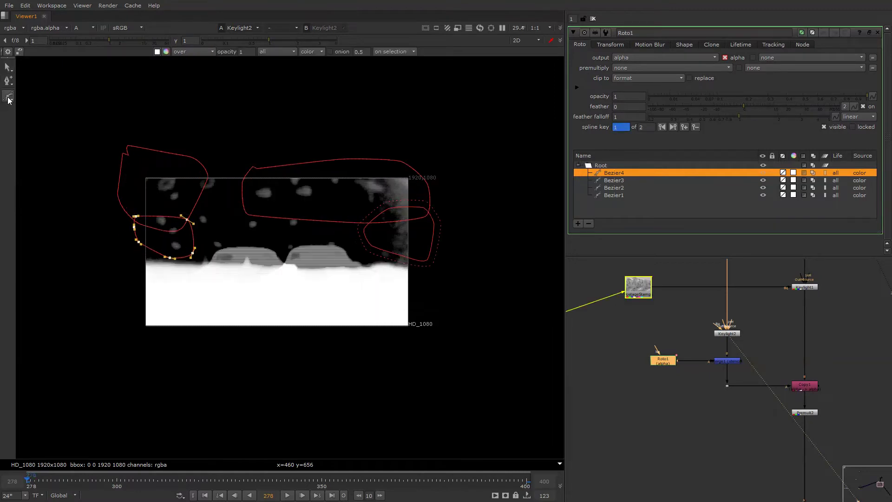
left_click_drag(238, 212, 314, 265)
key("Escape")
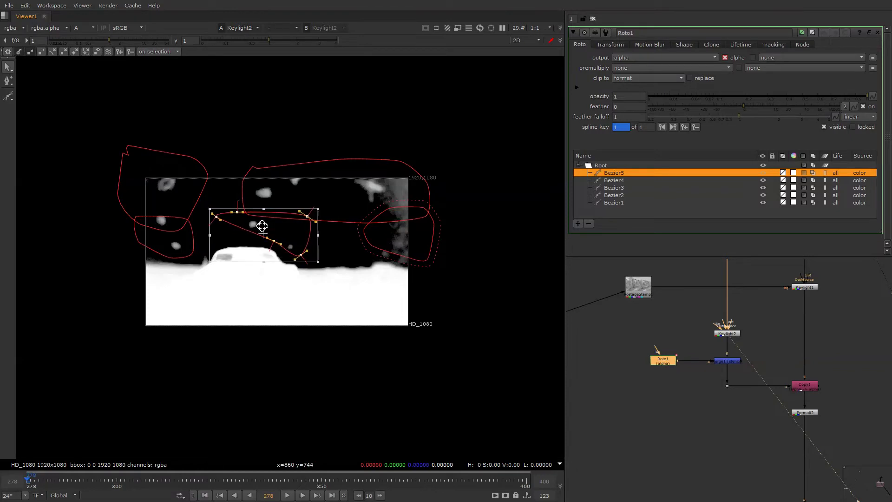
left_click(138, 480)
left_click_drag(293, 237, 317, 233)
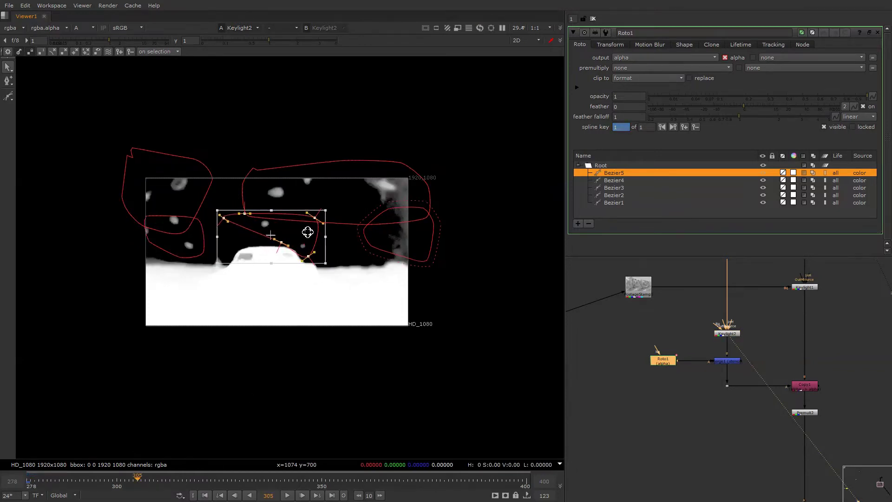
left_click(313, 480)
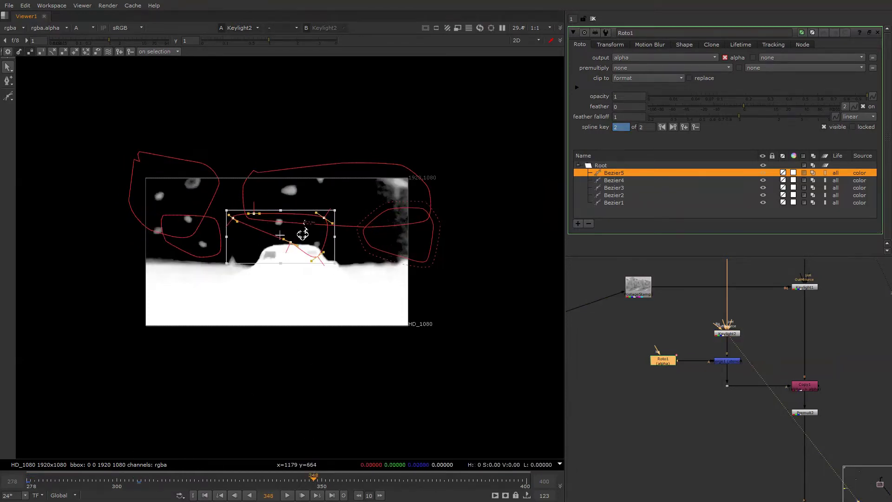
left_click_drag(296, 240, 304, 230)
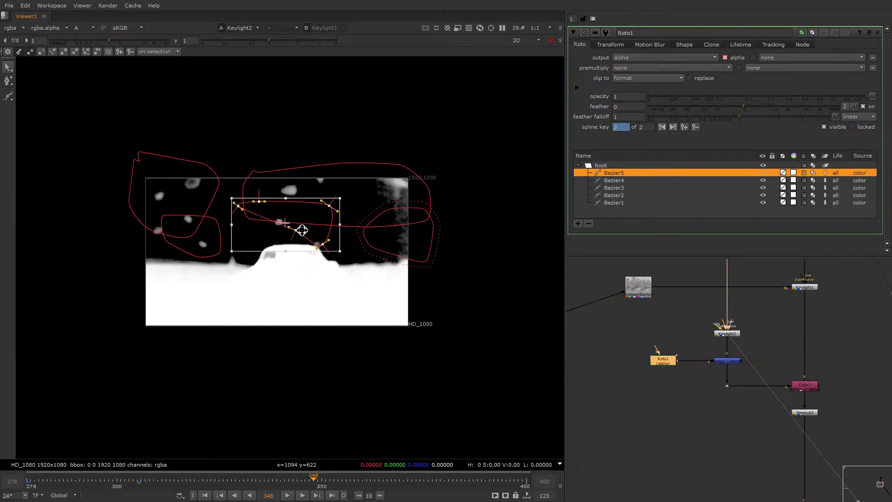
left_click(456, 480)
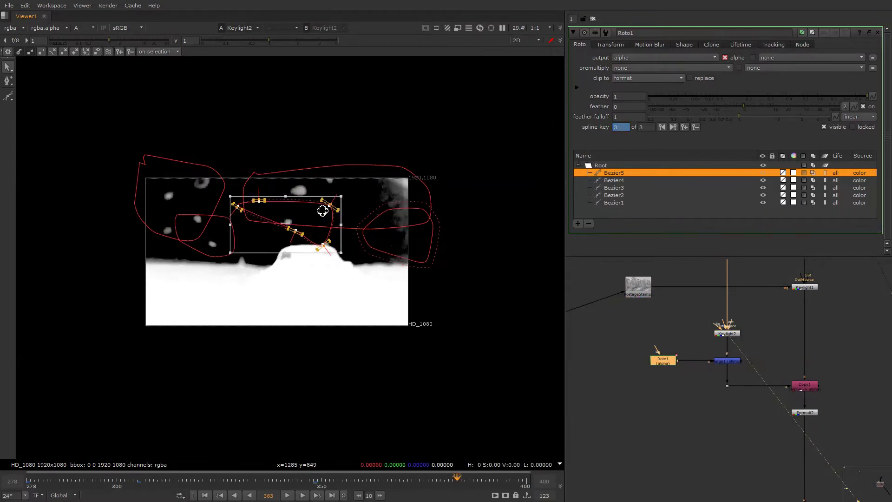
left_click_drag(286, 224, 321, 232)
left_click(526, 480)
left_click(24, 117)
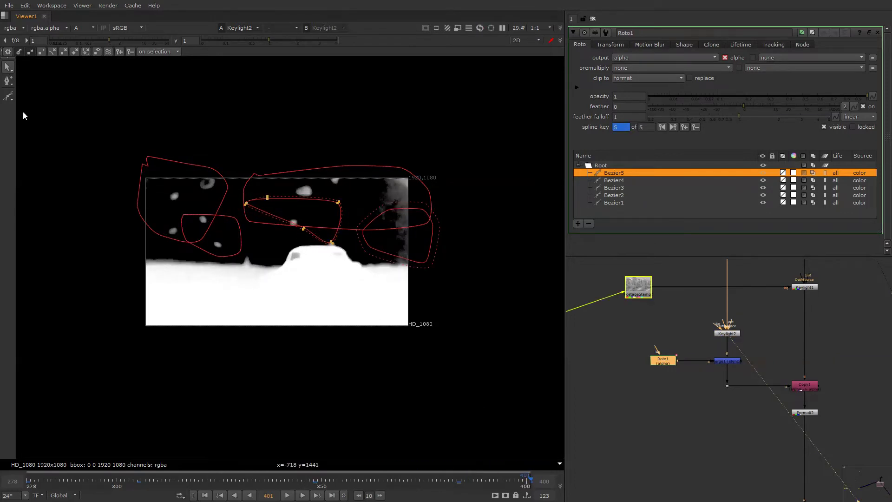
scroll(307, 251, "up", 3)
scroll(300, 275, "up", 4)
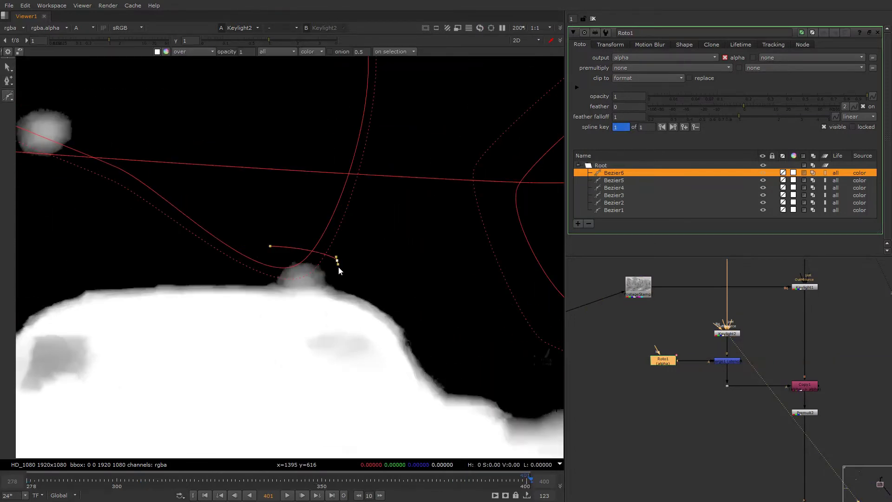
Step: Move the tiny shape onto the roof bump and check it at frames 369, 336 and 278
left_click_drag(173, 225, 397, 334)
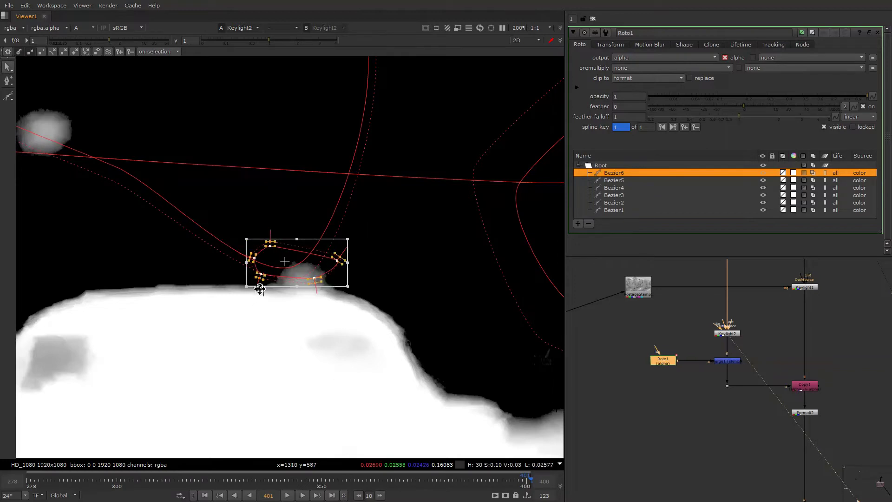
mouse_move(262, 258)
left_mouse_down()
mouse_move(285, 266)
mouse_move(209, 279)
left_mouse_up()
key("alt+Left")
left_click(265, 481)
scroll(373, 302, "down", 4)
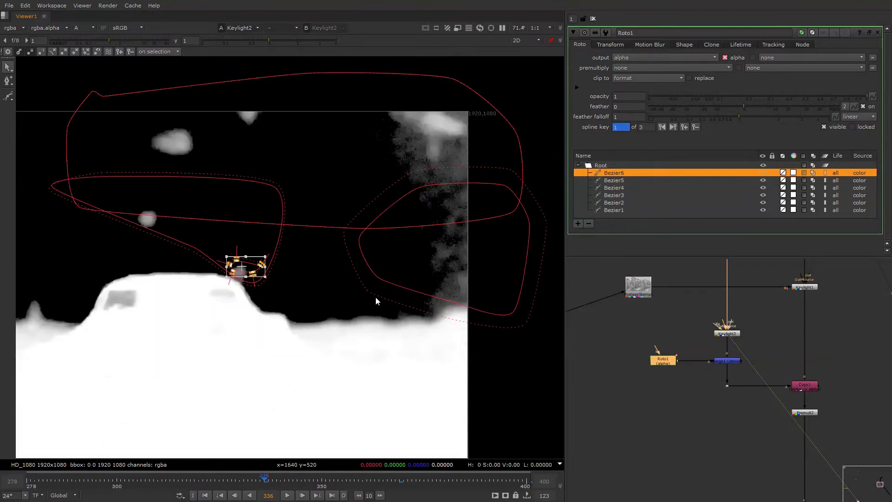
key("Home")
Step: Inspect the Roto1 and Merge1 alpha output with roto overlays hidden
key("f")
key("1")
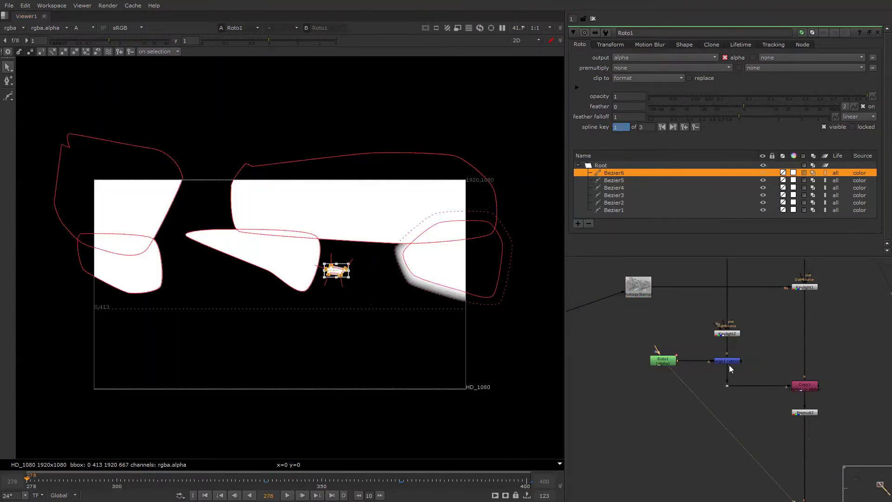
left_click(729, 360)
key("1")
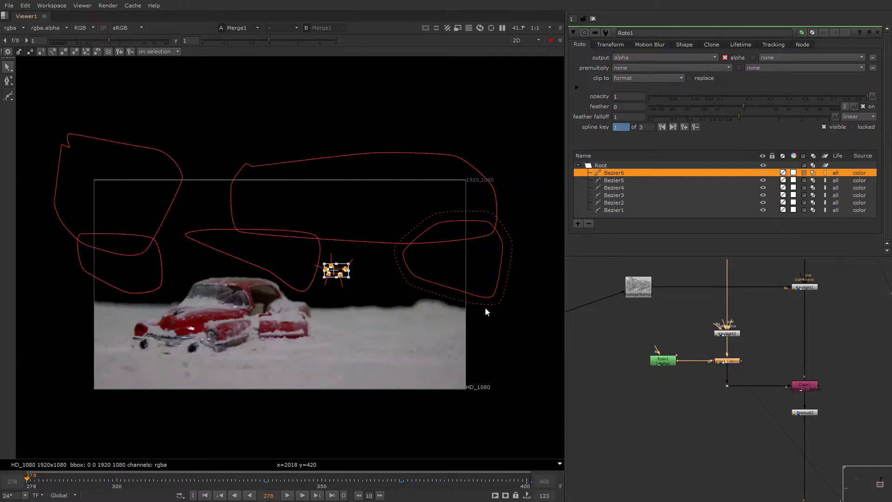
middle_click_drag(383, 303, 414, 268)
key("a")
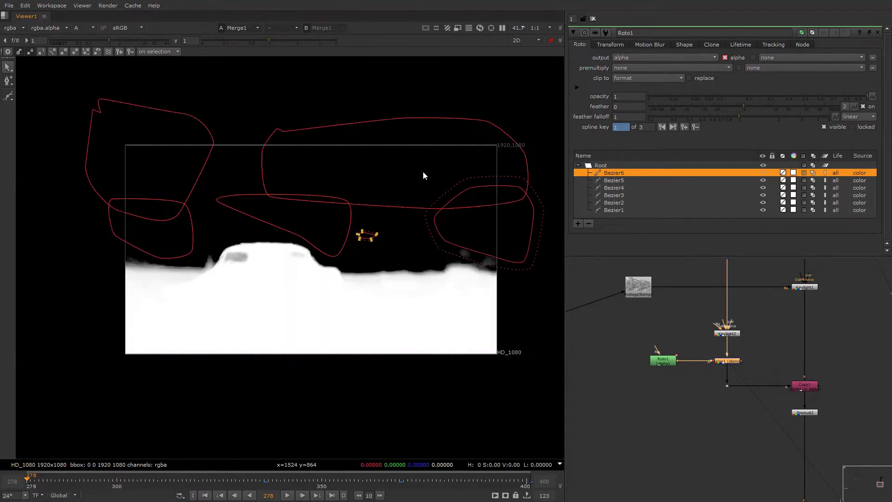
key("o")
middle_click_drag(725, 349, 676, 364)
scroll(669, 391, "up", 3)
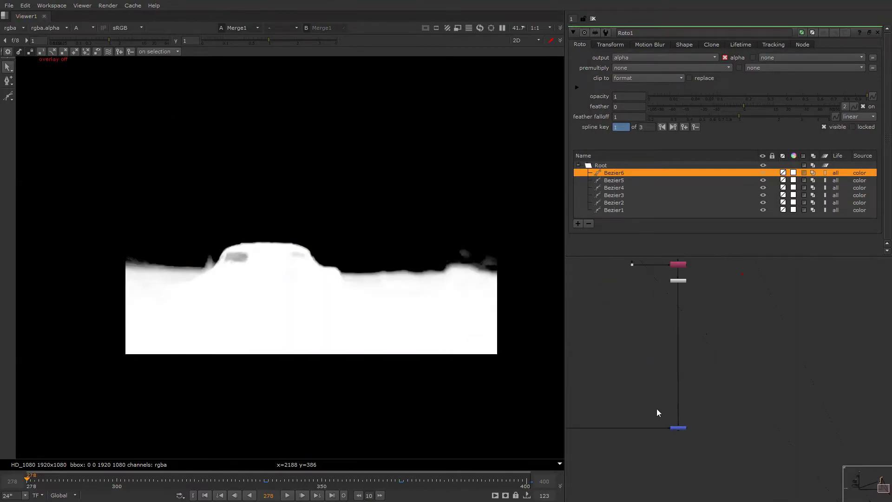
Step: View Merge2 in full colour with the roto shapes deselected
key("2")
key("a")
key("o")
right_click(522, 174)
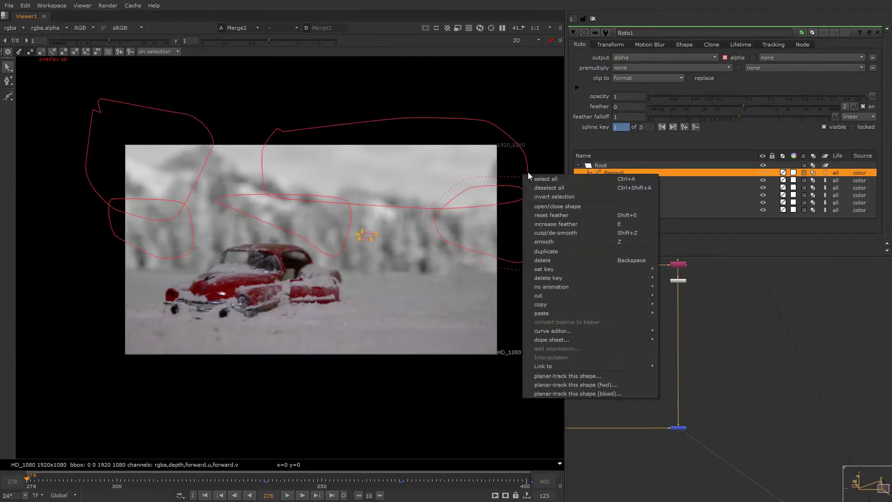
left_click(549, 187)
scroll(394, 174, "up", 1)
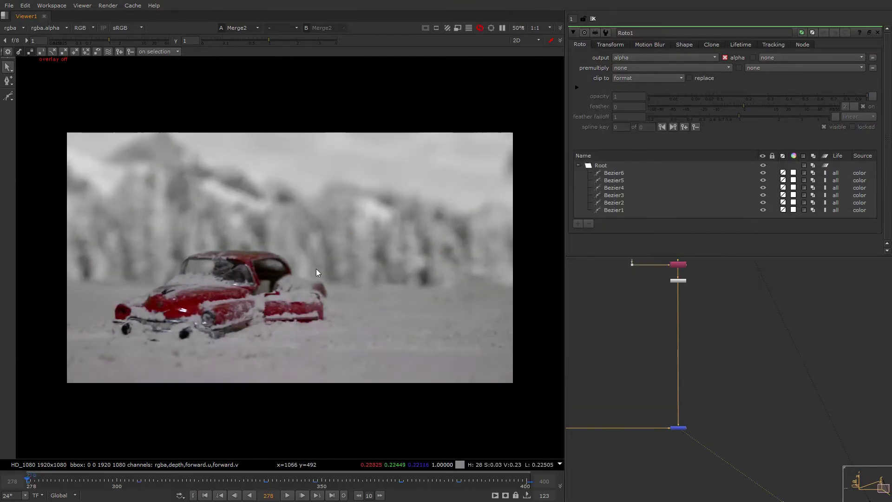
Step: Check the composite at frame 338, toggling the roto outlines
left_click(272, 480)
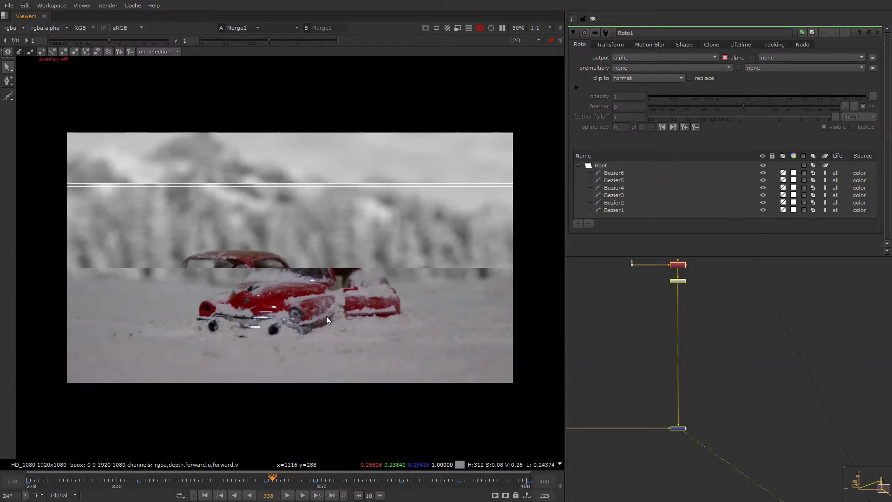
key("o")
right_click(352, 231)
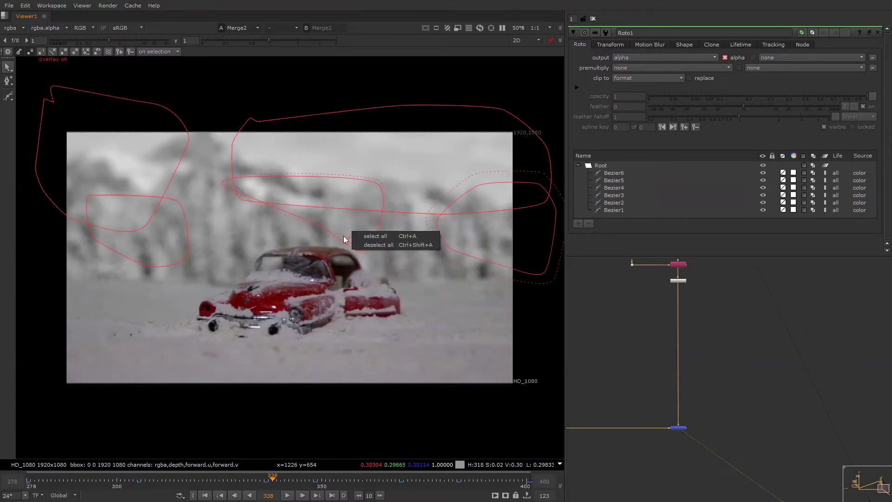
key("Escape")
key("o")
scroll(687, 378, "down", 3)
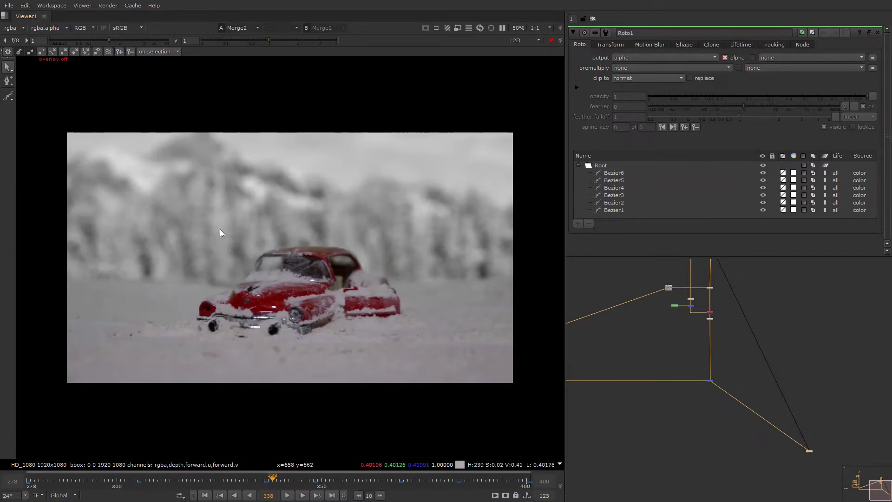
Step: Set the viewer gain to 0.17 and locate the car plate's nodes
left_click_drag(97, 41, 85, 40)
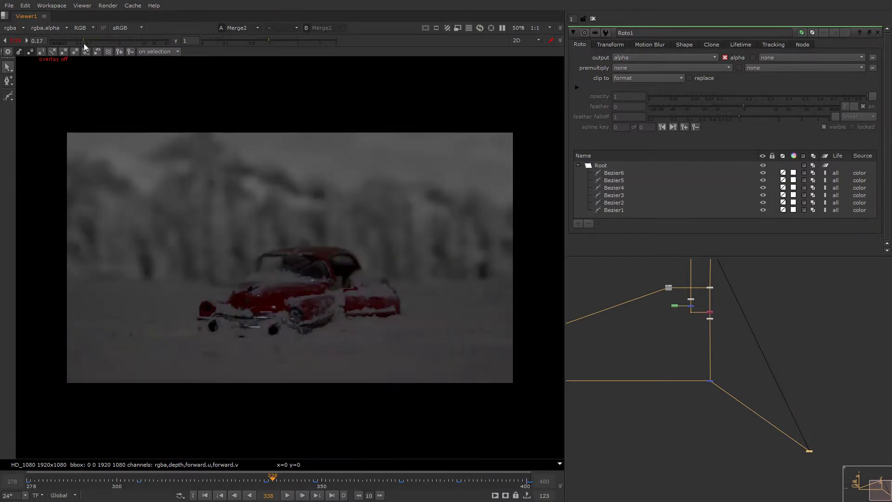
middle_click_drag(688, 322, 768, 355)
scroll(767, 354, "down", 2)
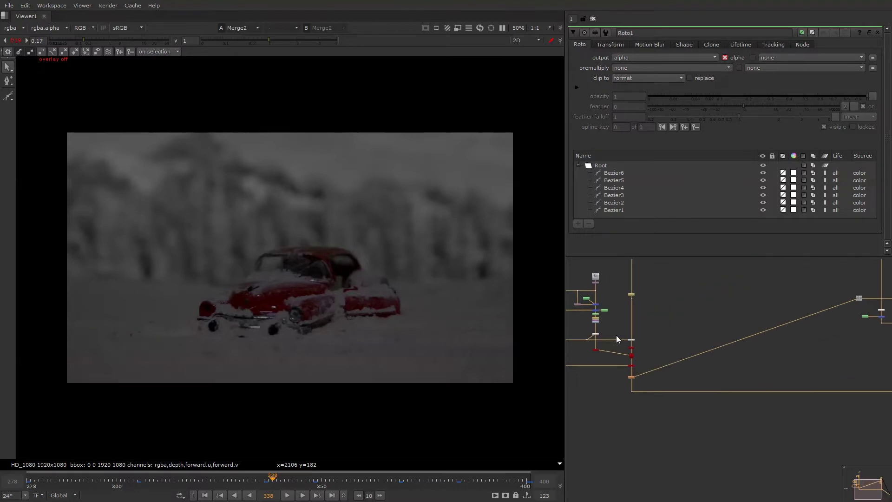
scroll(616, 339, "up", 3)
middle_click_drag(616, 340, 690, 391)
scroll(725, 350, "up", 3)
left_click(725, 349)
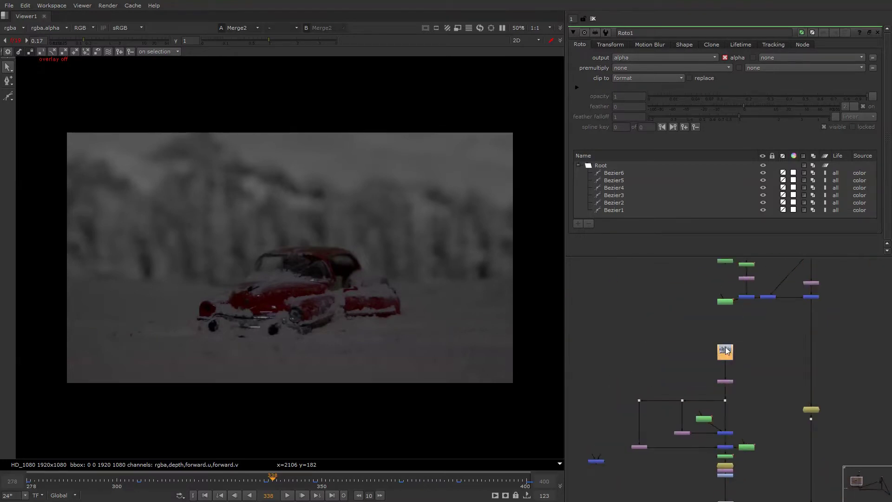
scroll(725, 391, "up", 4)
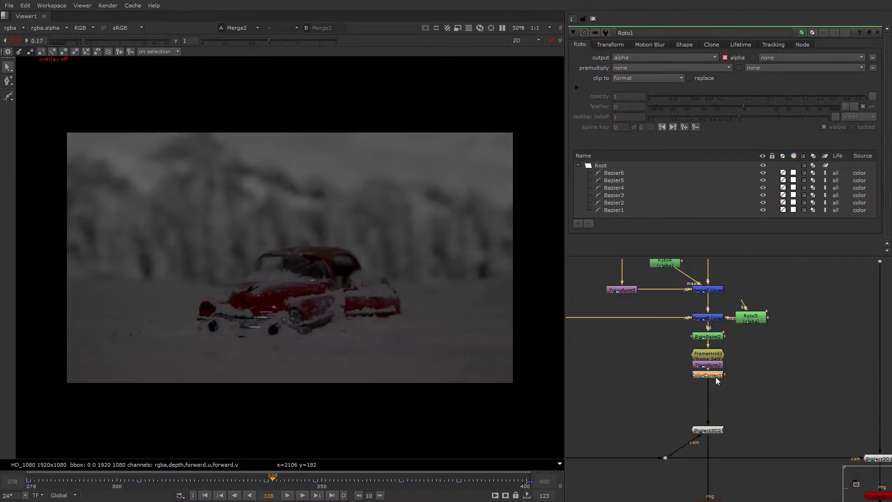
Step: Give ColorCorrect1 master gain 0.63 and highlights gain 1.76
double_click(716, 377)
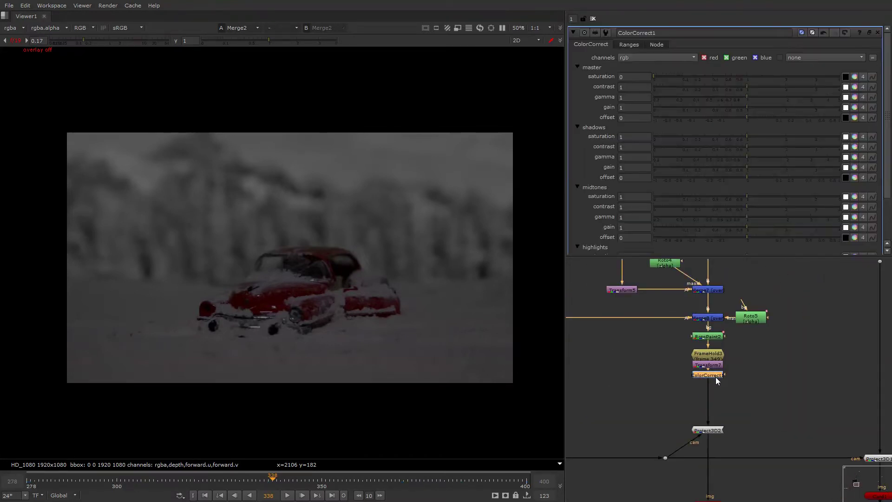
left_click(727, 106)
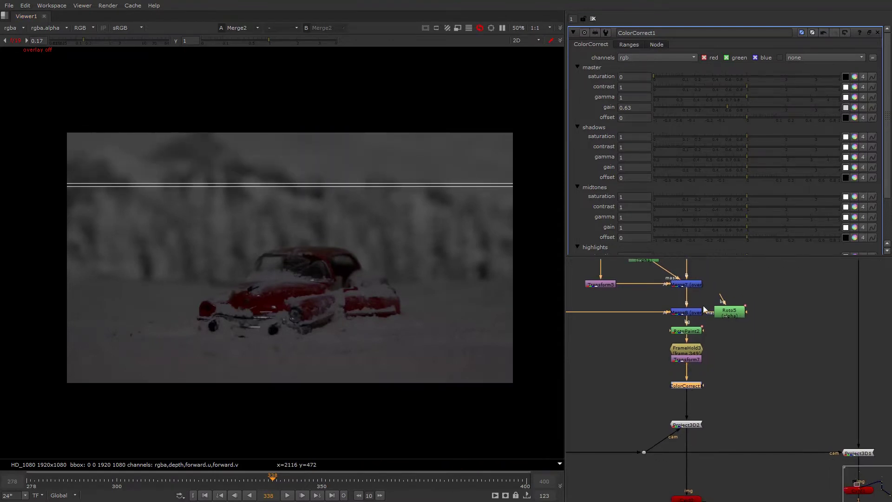
scroll(734, 206, "down", 2)
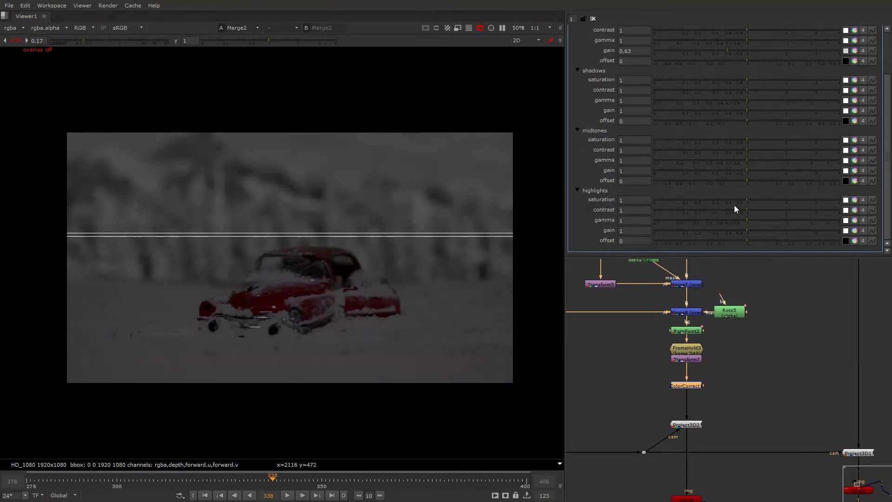
left_click(762, 229)
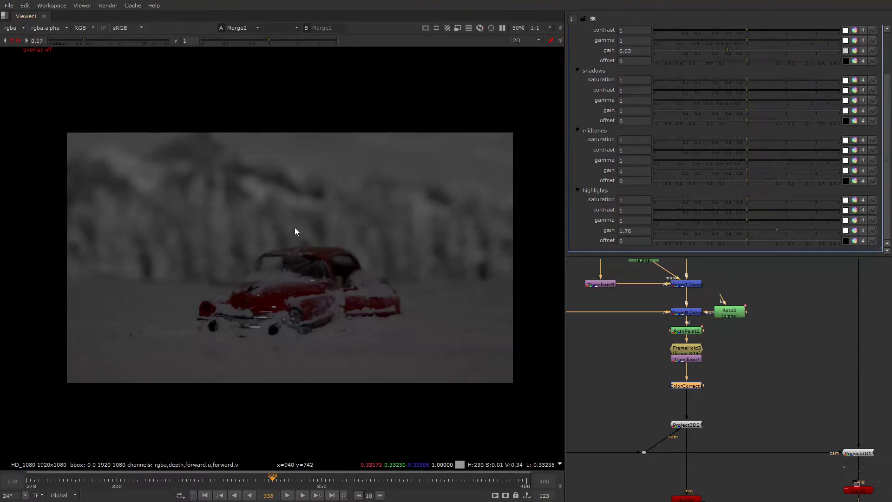
scroll(703, 352, "down", 5)
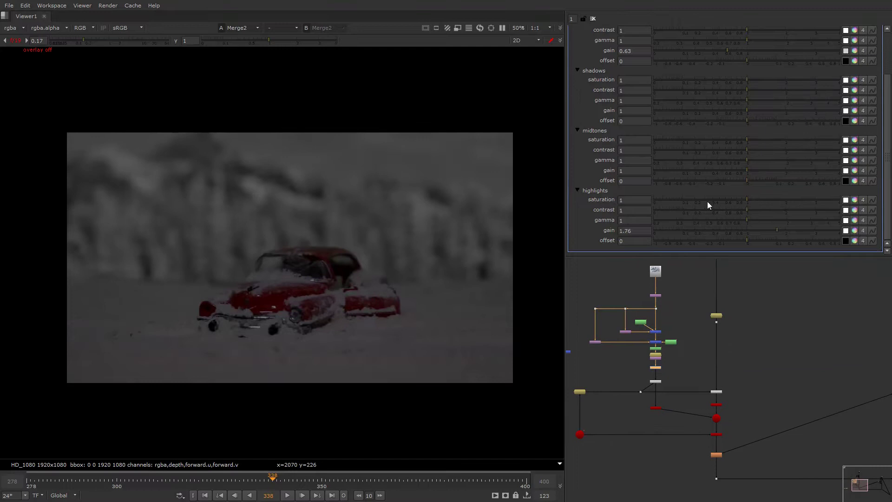
scroll(660, 391, "up", 4)
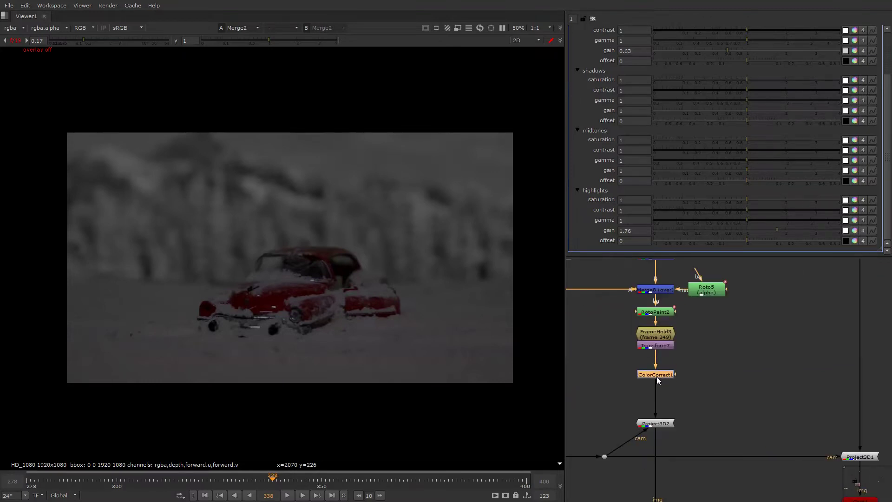
scroll(664, 380, "down", 3)
mouse_move(607, 295)
left_mouse_down()
mouse_move(731, 409)
mouse_move(685, 399)
left_mouse_up()
scroll(731, 410, "up", 3)
Step: Insert Unpremult1 after Transform7, undoing a misplaced node first
key("Tab")
type("unpre")
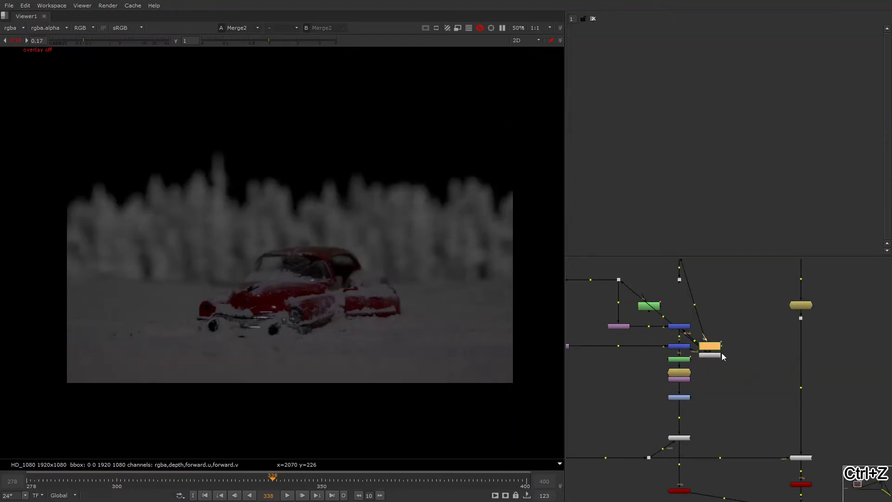
key("ctrl+z")
scroll(722, 360, "up", 3)
scroll(697, 370, "up", 3)
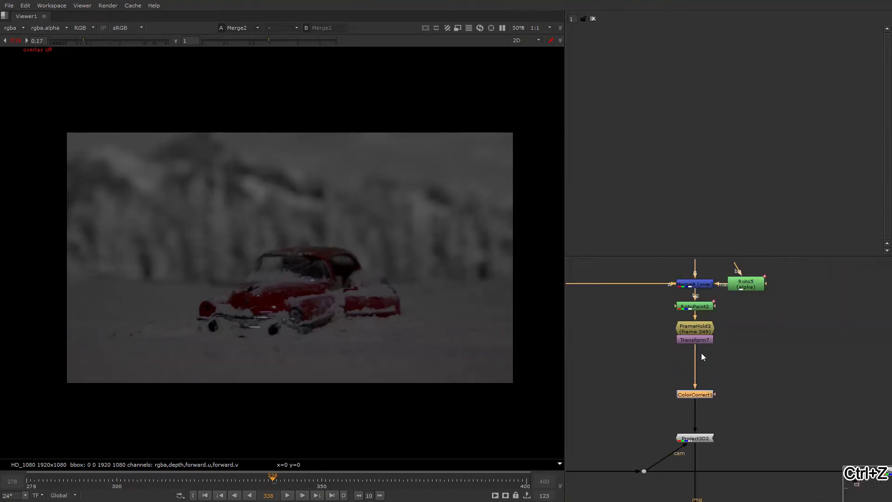
key("Tab")
type("unpre")
key("Return")
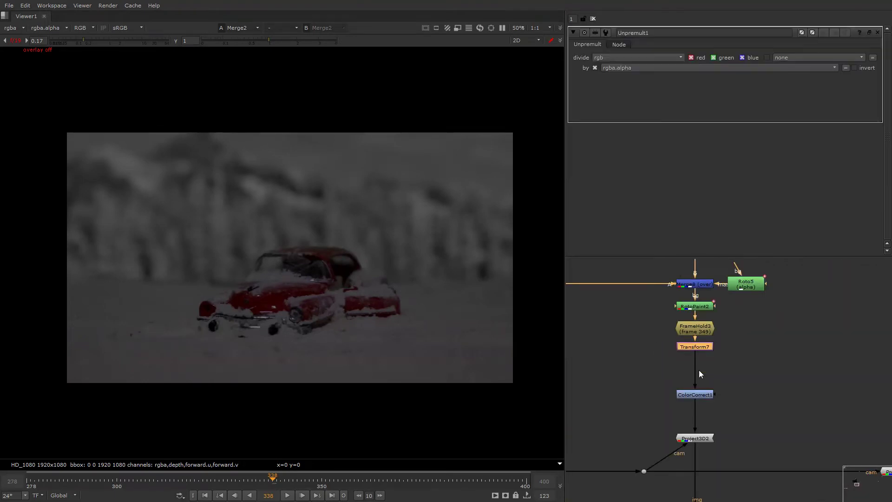
Step: Add Premult3 below ColorCorrect1, save the script, and insert a Grade node
key("Tab")
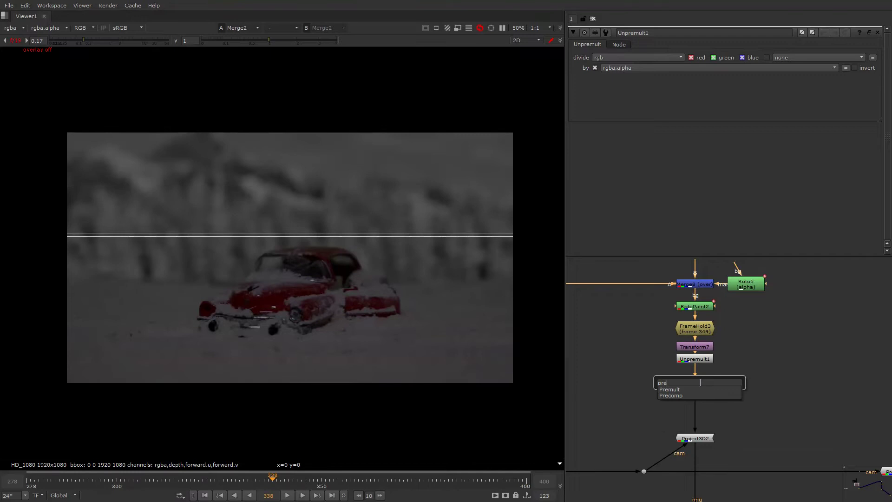
key("Escape")
key("Tab")
type("prem")
key("Return")
scroll(701, 379, "down", 4)
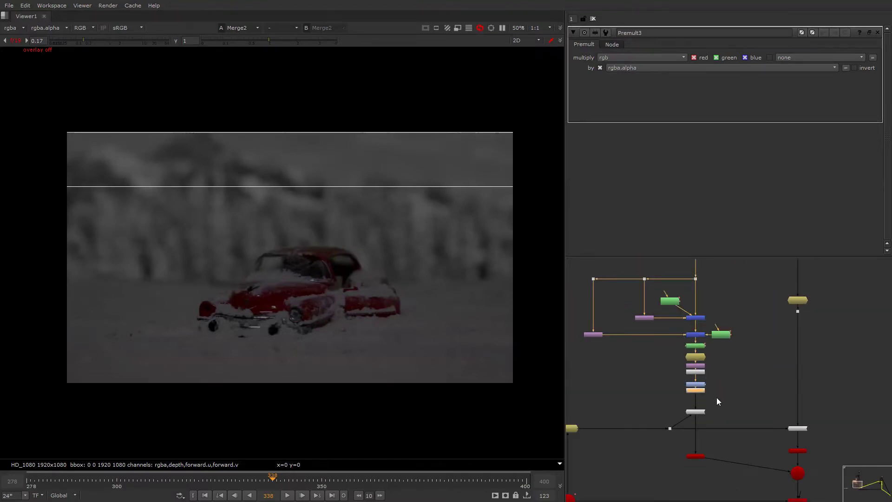
scroll(697, 376, "up", 4)
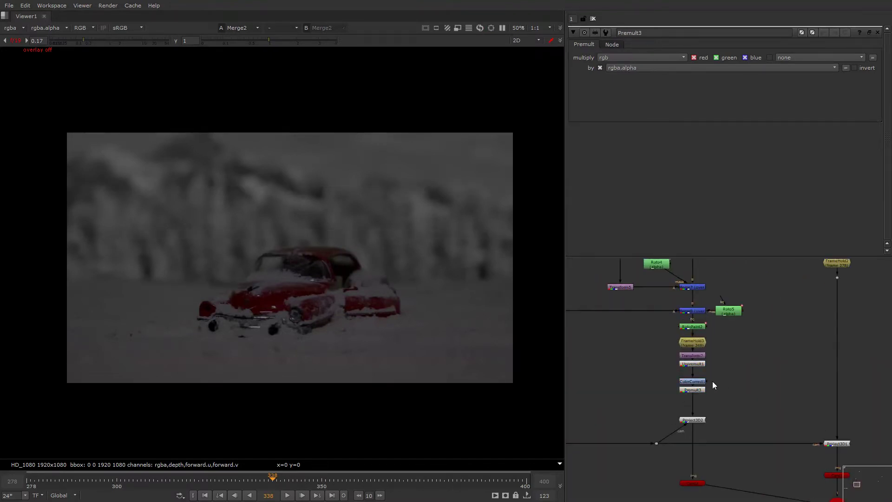
scroll(697, 385, "up", 3)
key("ctrl+s")
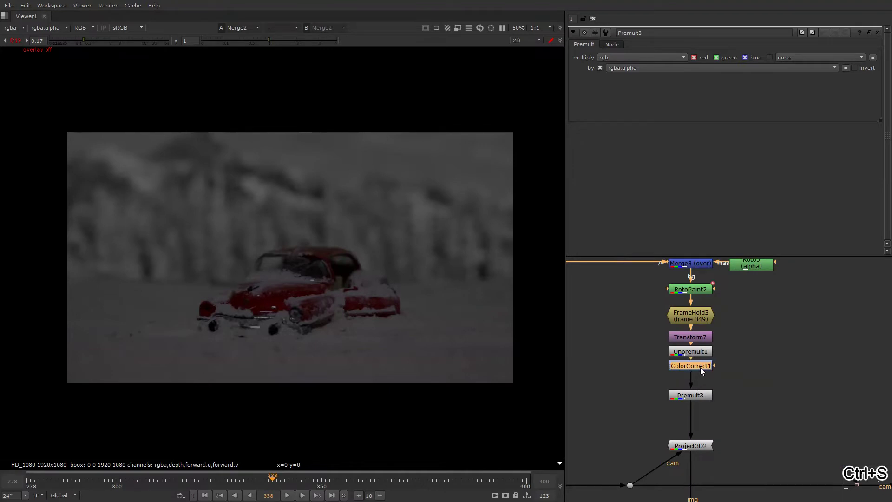
key("g")
Step: Set Grade1 blackpoint to -0.04 and reset the viewer gain to 1
left_click(743, 70)
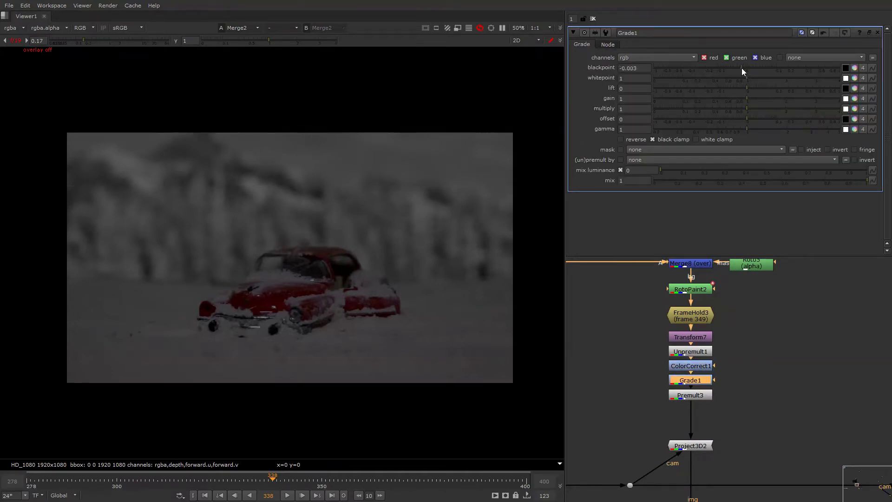
left_click_drag(740, 68, 734, 68)
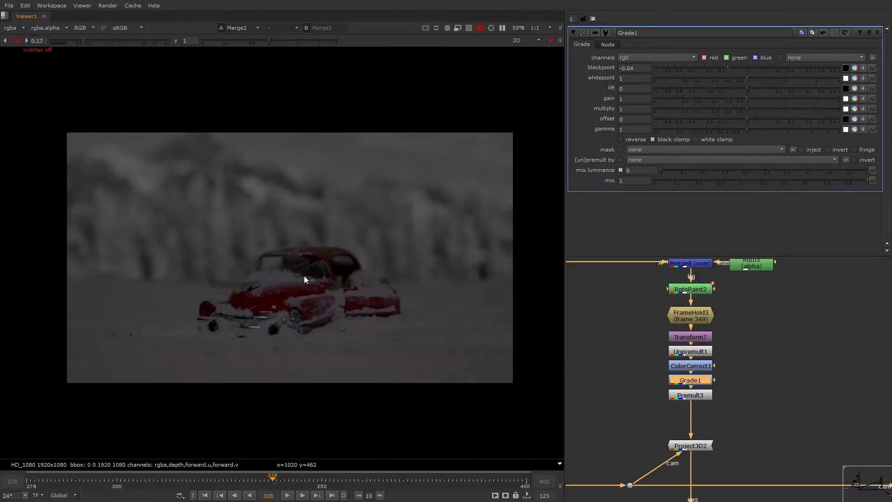
left_click(99, 40)
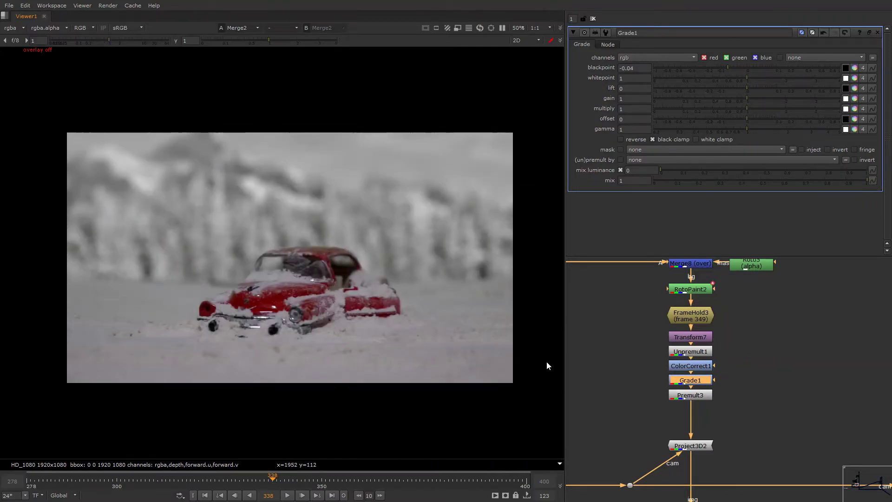
scroll(691, 387, "down", 2)
scroll(691, 387, "up", 2)
Step: Disable ColorCorrect1 and Grade1 to compare, re-enable them, and reopen ColorCorrect1
left_click(695, 363, "shift")
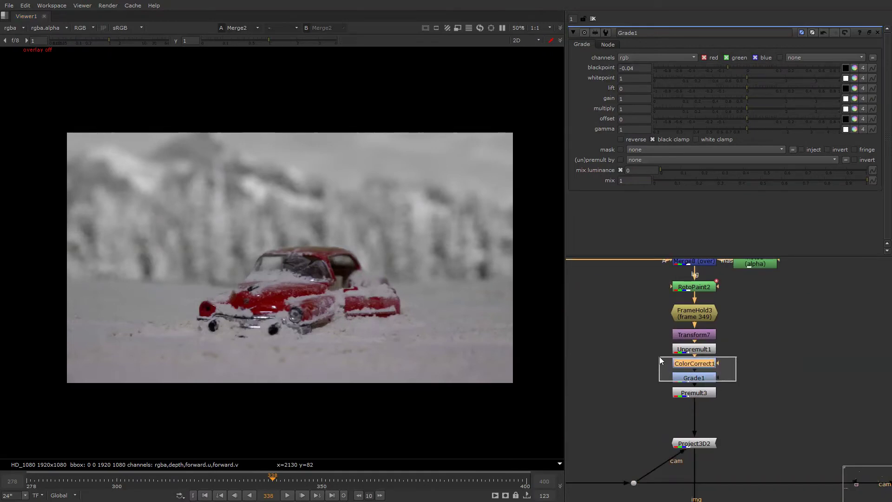
key("d")
left_click(694, 393)
left_click(744, 393)
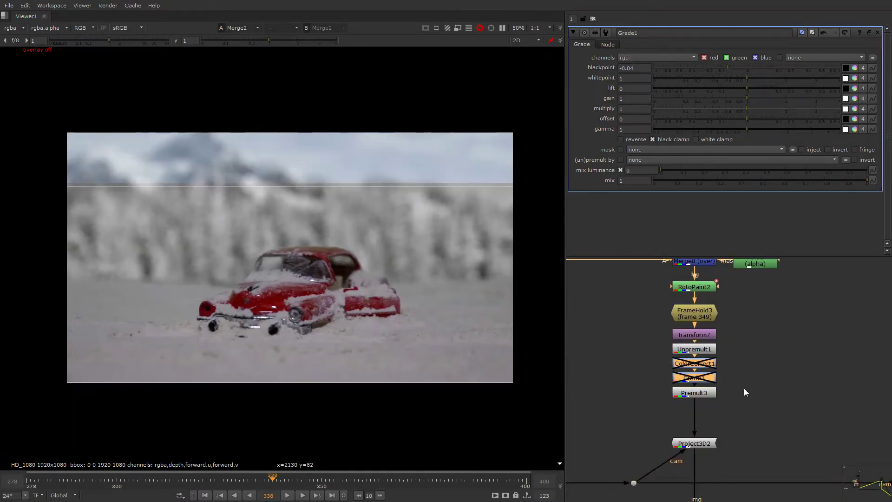
key("ctrl+z")
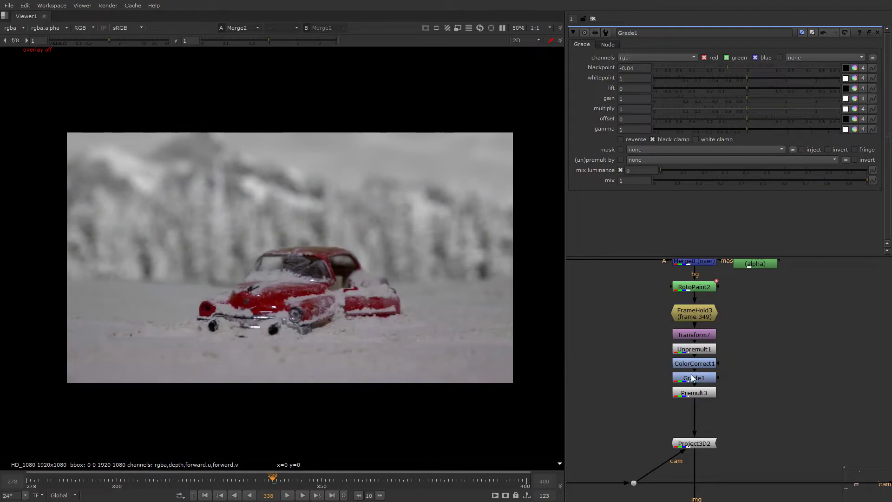
double_click(692, 362)
scroll(732, 165, "down", 3)
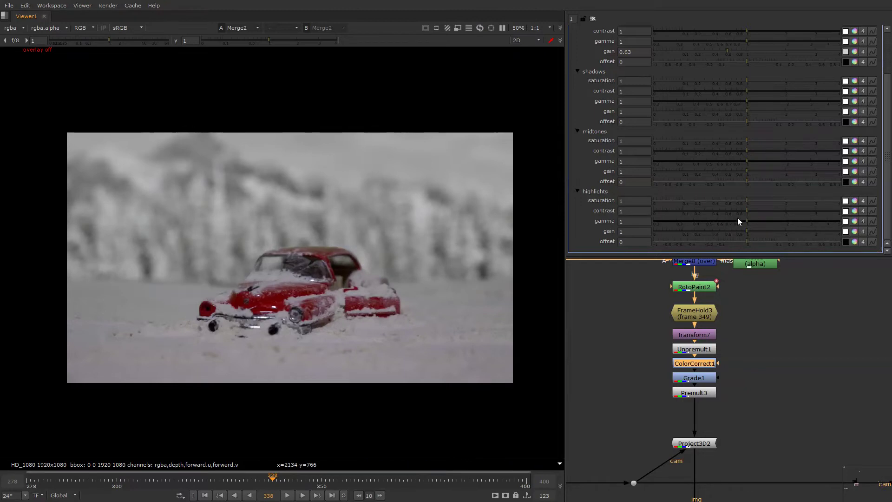
Step: Set ColorCorrect1 highlights gain to 1.16 and turn off the viewer overlays
left_click(754, 231)
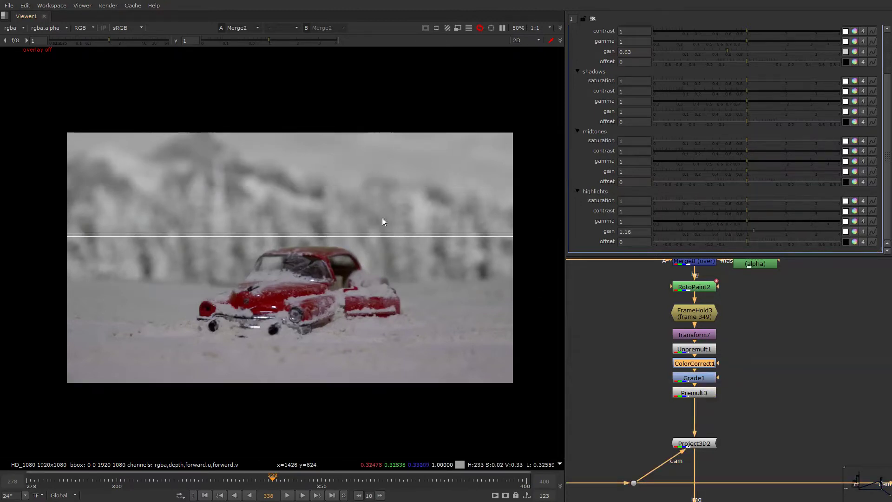
right_click(357, 160)
left_click(363, 173)
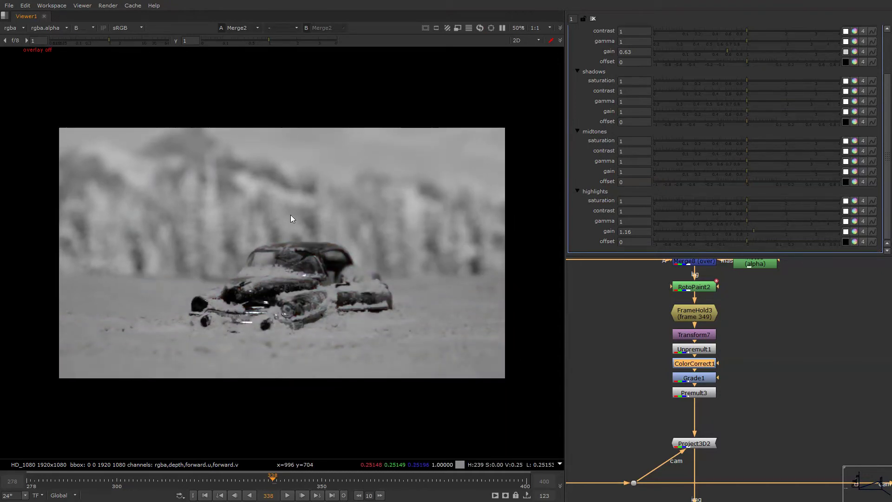
scroll(743, 396, "down", 4)
scroll(743, 397, "up", 4)
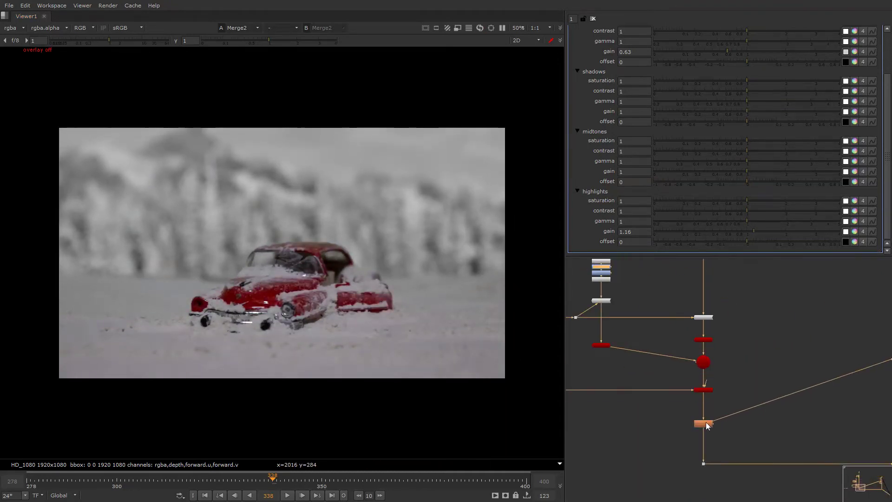
Step: Test an extra Defocus node with a reduced defocus amount
double_click(708, 425)
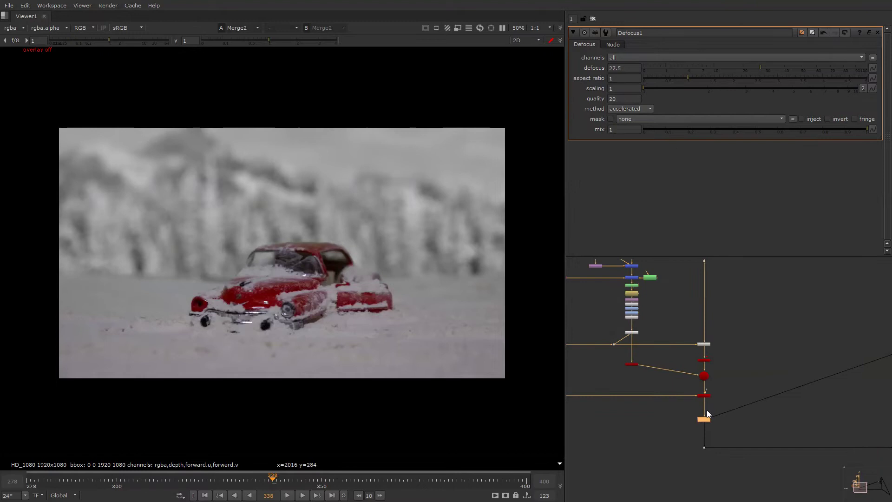
scroll(708, 419, "down", 4)
scroll(822, 288, "up", 2)
scroll(757, 371, "up", 2)
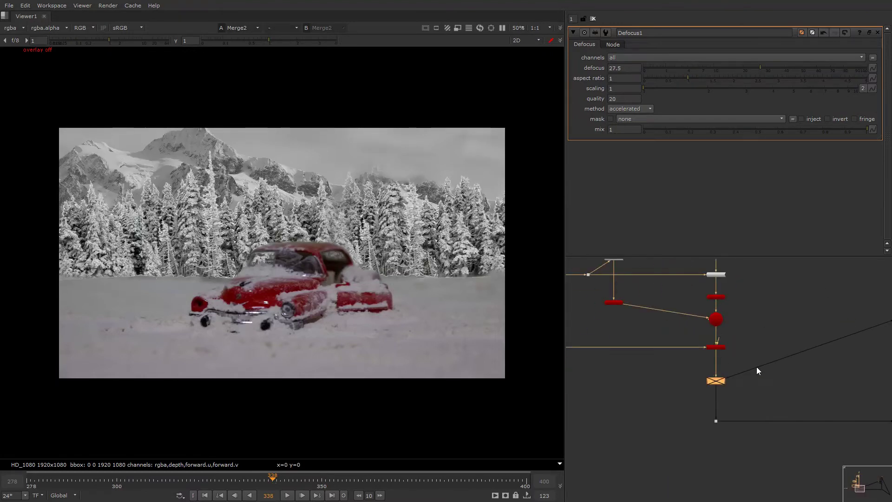
middle_click_drag(745, 347, 728, 353)
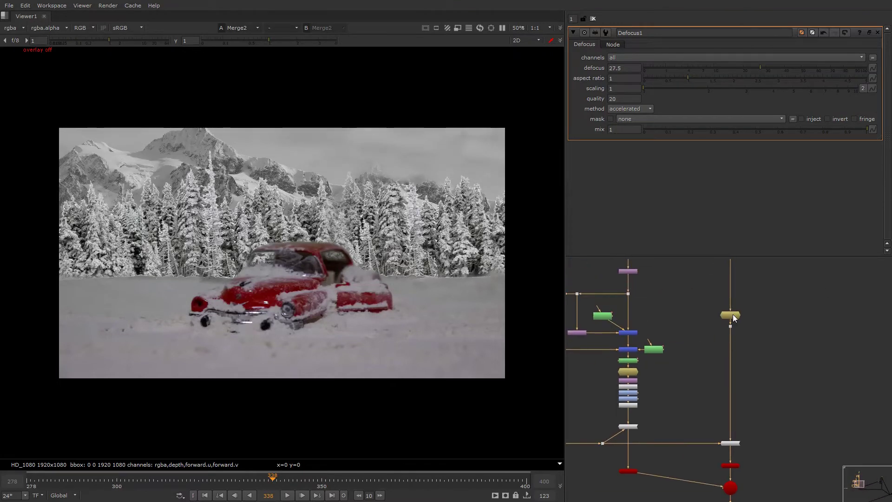
key("Delete")
key("Tab")
type("d")
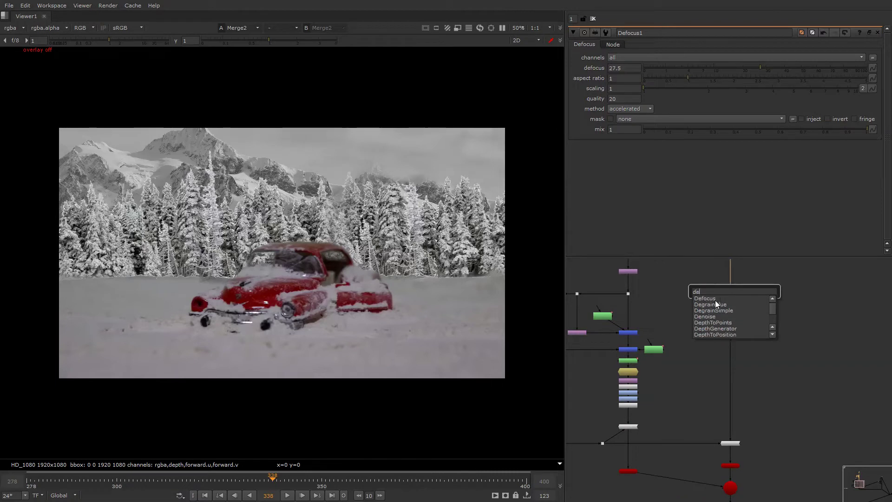
key("Return")
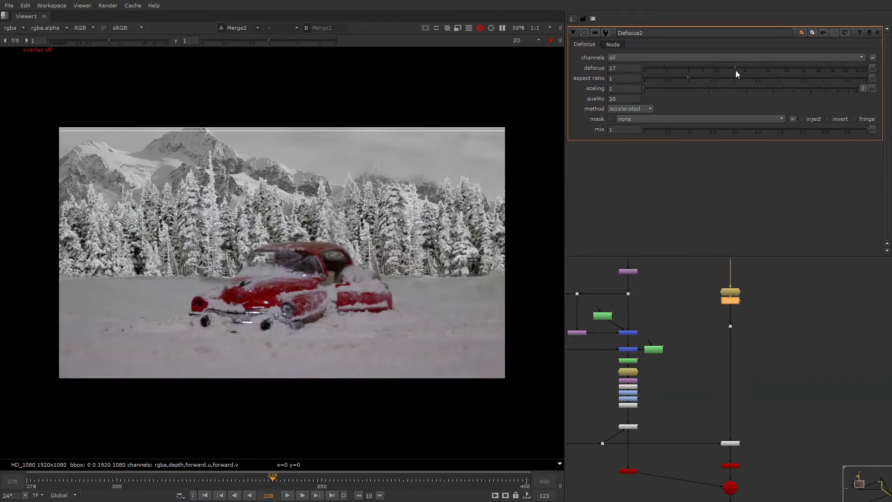
mouse_move(735, 70)
left_mouse_down()
mouse_move(721, 70)
mouse_move(734, 69)
left_mouse_up()
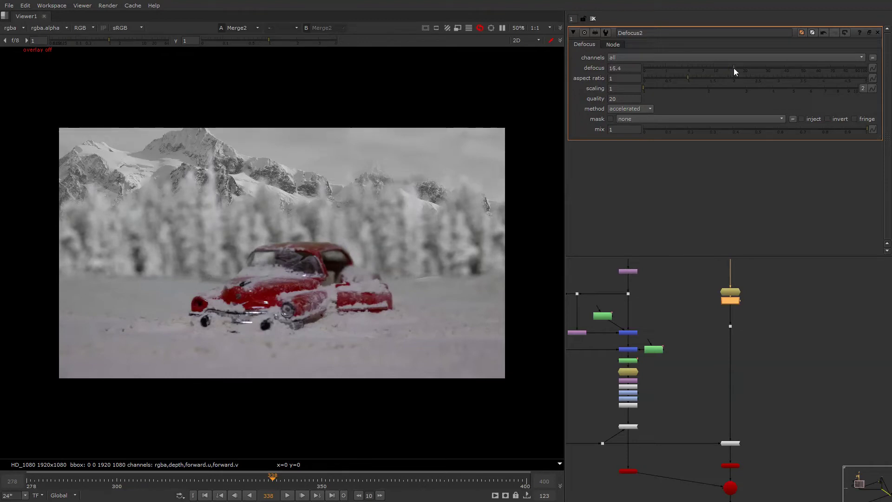
Step: Try another Defocus at about 31.5, then reopen Defocus1 at 27.5
middle_click_drag(704, 368, 691, 378)
scroll(704, 368, "up", 3)
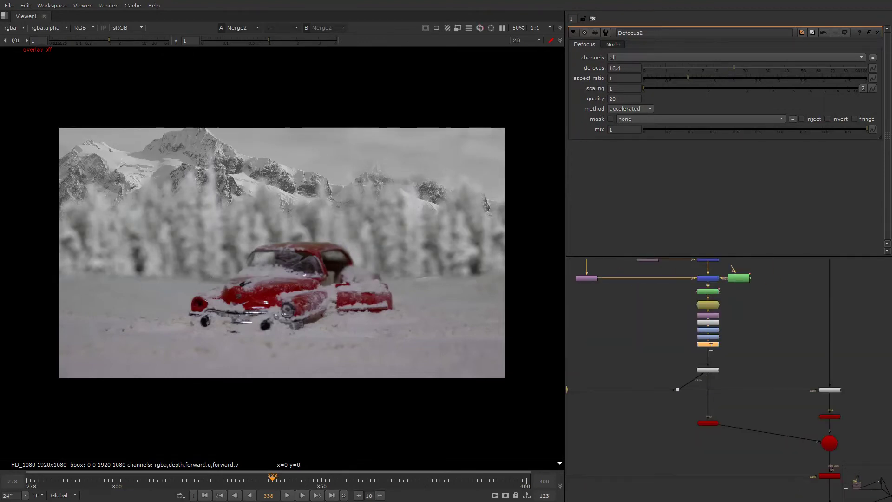
key("Tab")
key("Return")
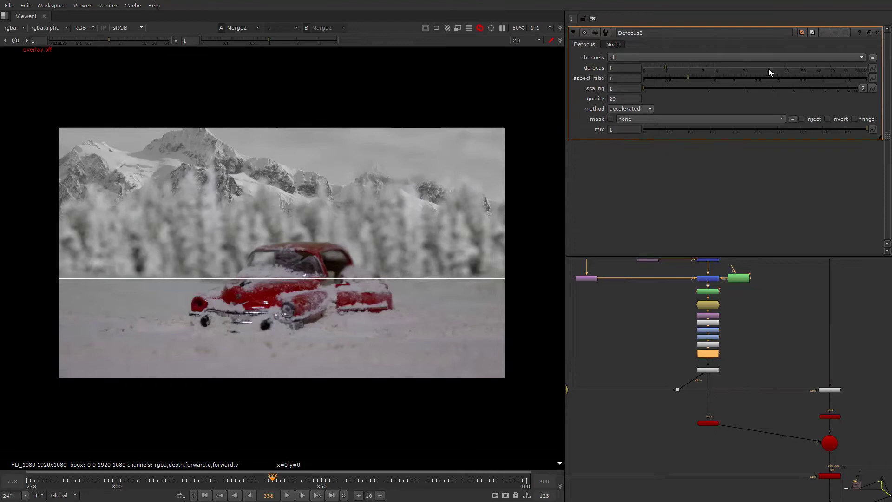
left_click(769, 69)
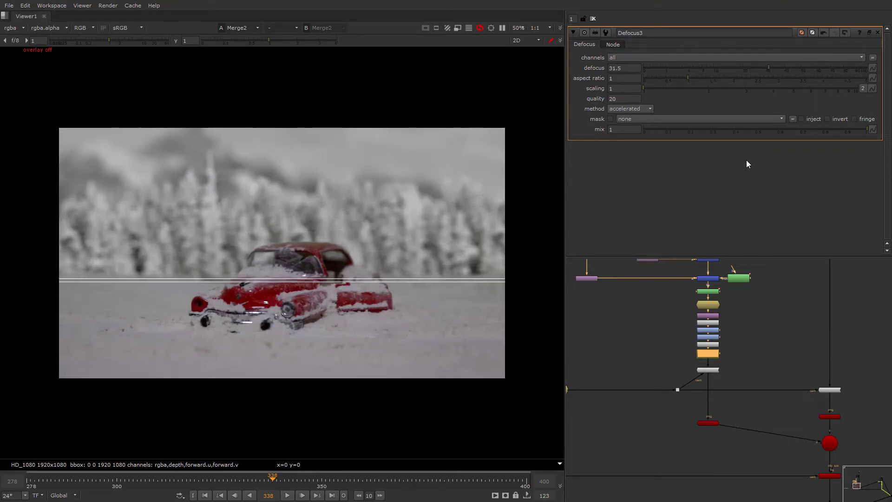
scroll(730, 345, "down", 3)
left_click_drag(729, 345, 732, 311, "ctrl+shift")
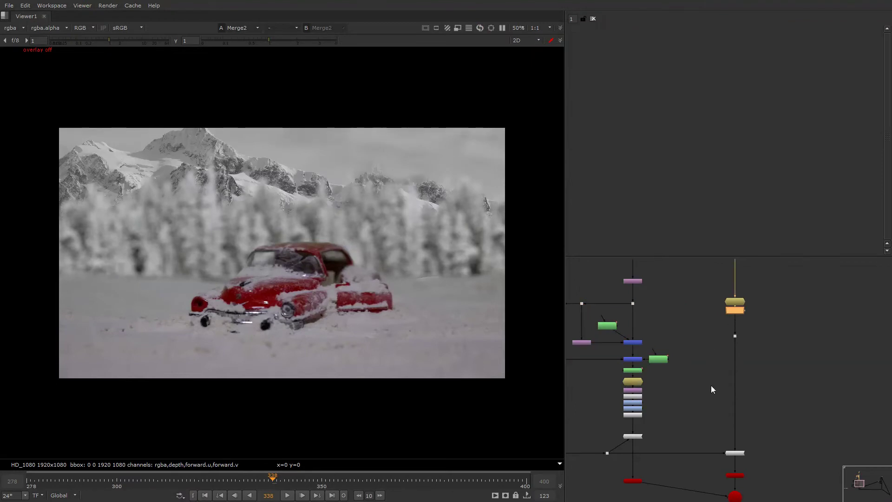
scroll(721, 403, "up", 5)
scroll(717, 402, "up", 3)
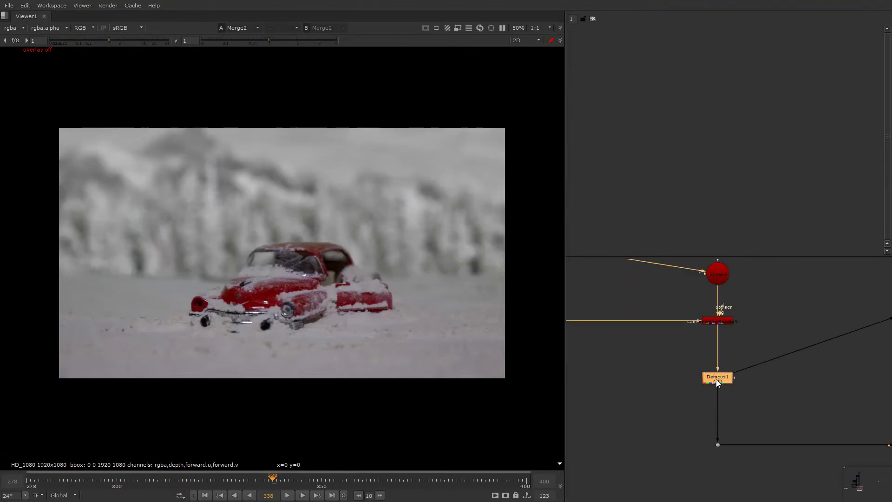
double_click(717, 379)
scroll(769, 429, "down", 5)
Step: Add Grade2 with gain 0.64 and blackpoint -0.055, hiding viewer overlays
left_click_drag(707, 402, 732, 303, "alt")
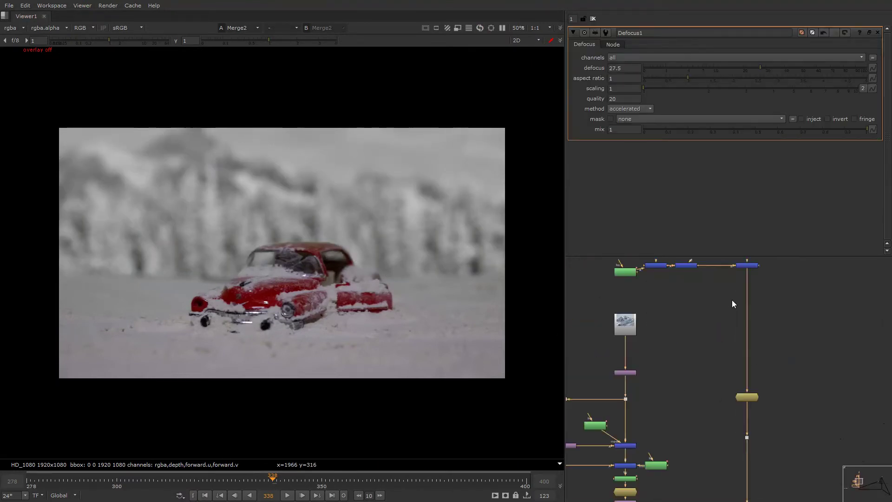
key("g")
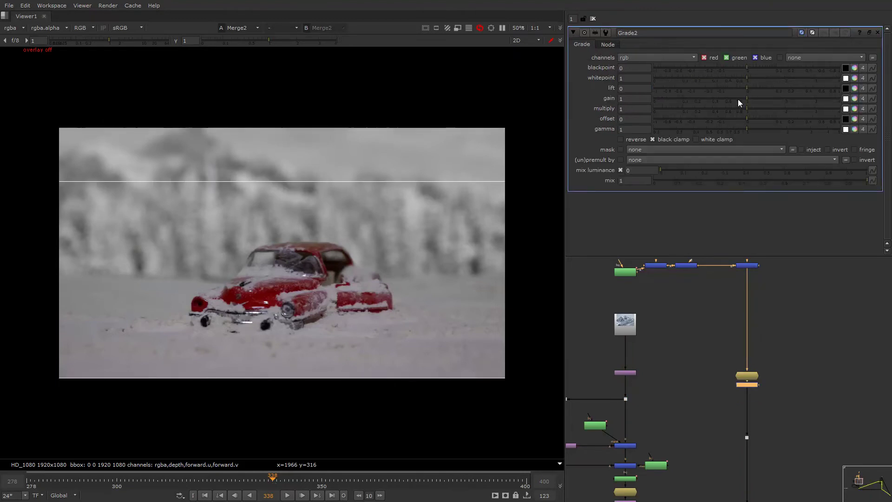
left_click(728, 97)
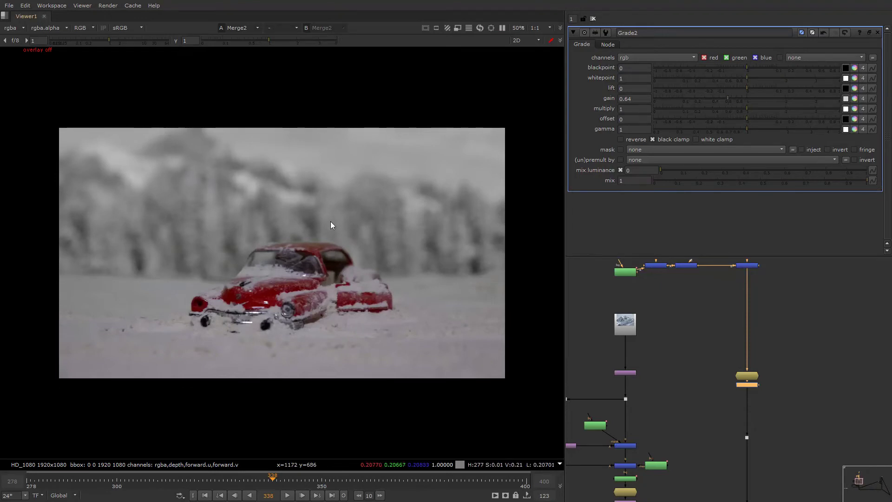
middle_click_drag(330, 225, 348, 209)
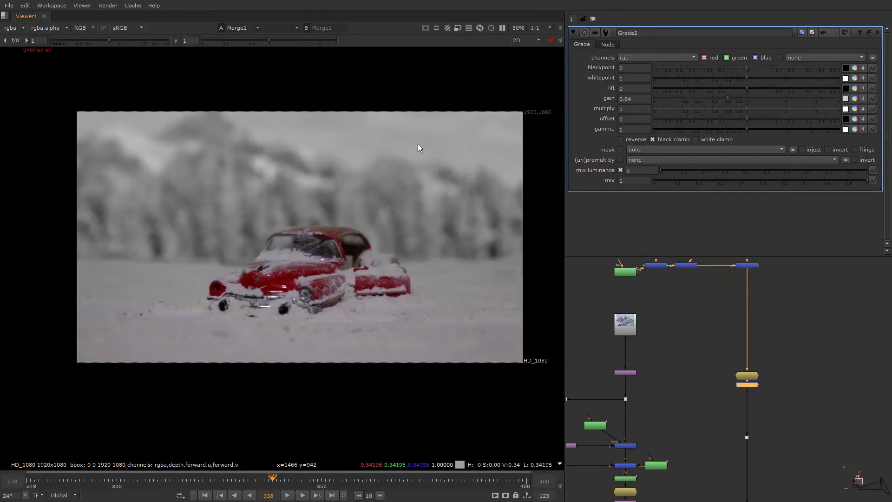
key("o")
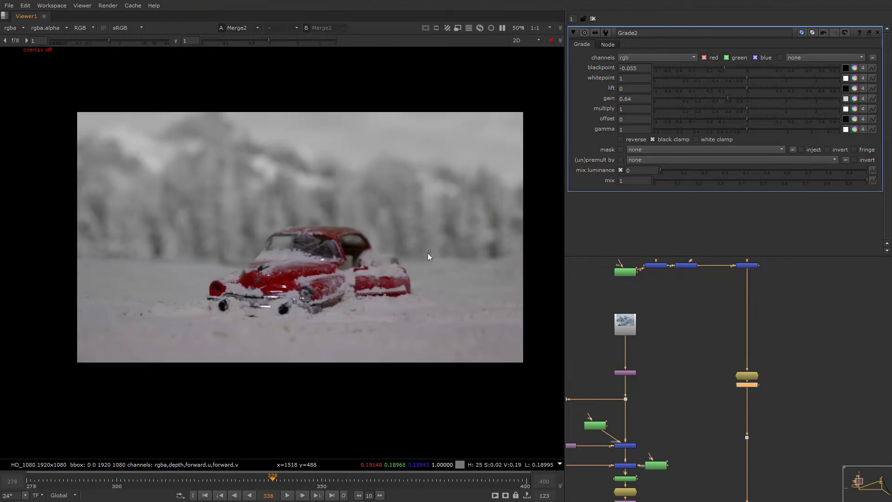
Step: Recentre the image in the viewer and save the script
middle_click_drag(427, 252, 429, 265)
key("ctrl+s")
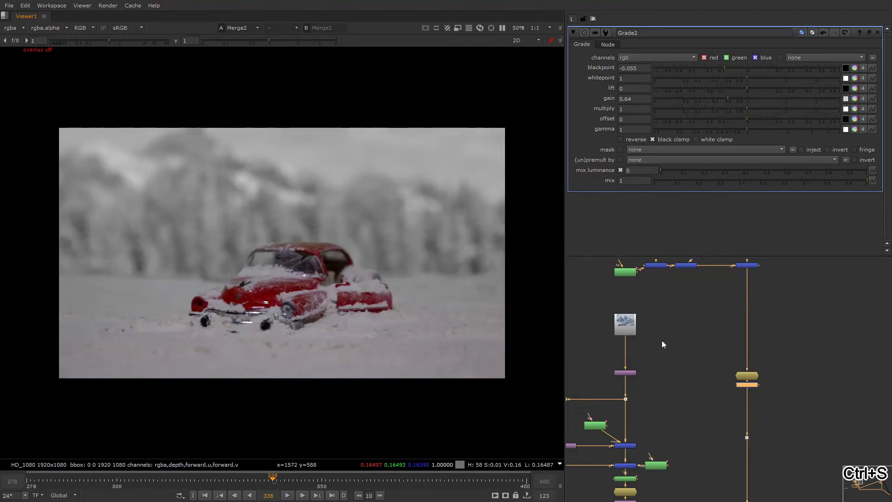
scroll(661, 340, "down", 1)
scroll(662, 337, "down", 3)
scroll(661, 334, "down", 2)
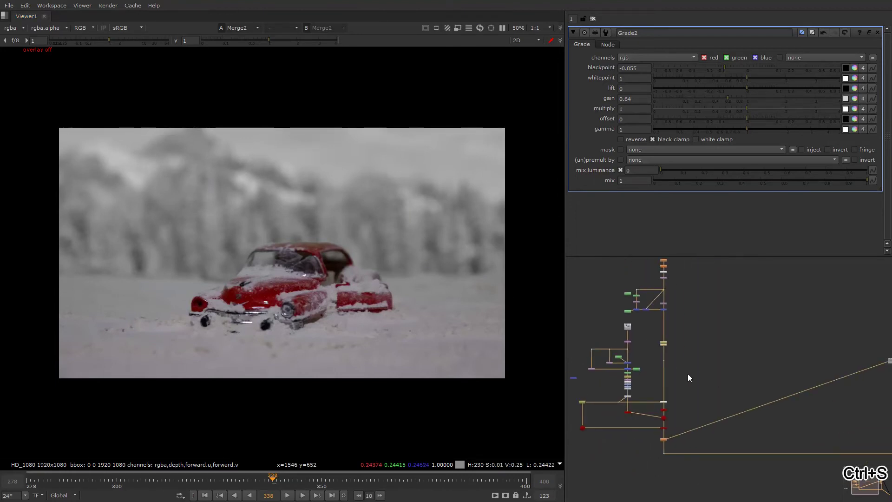
middle_click_drag(688, 374, 737, 376)
scroll(744, 366, "up", 3)
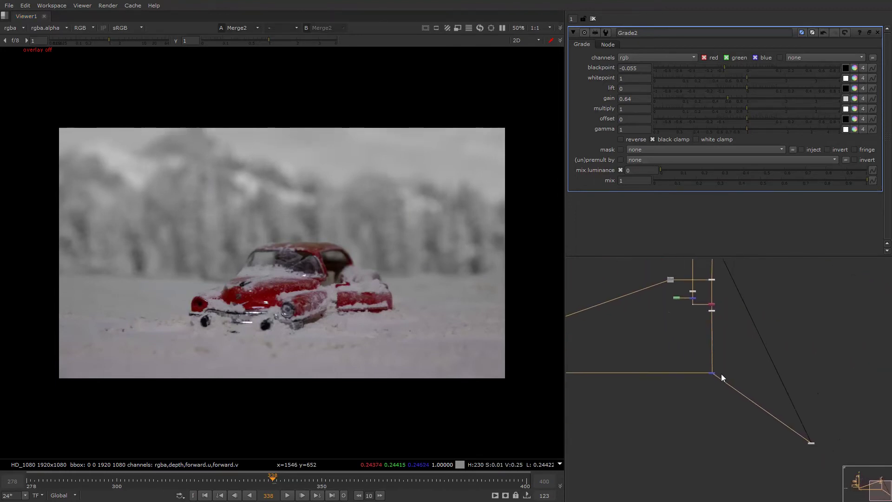
scroll(722, 374, "up", 3)
Step: Add a ColorCorrect after Merge2 with master saturation 4 and inspect the vivid red car
left_click(709, 365)
scroll(708, 365, "up", 2)
key("c")
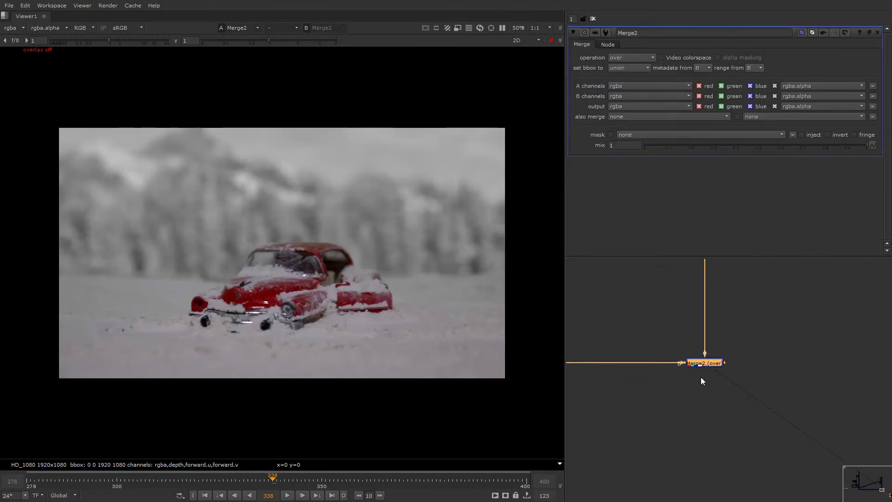
middle_click_drag(706, 377, 703, 346)
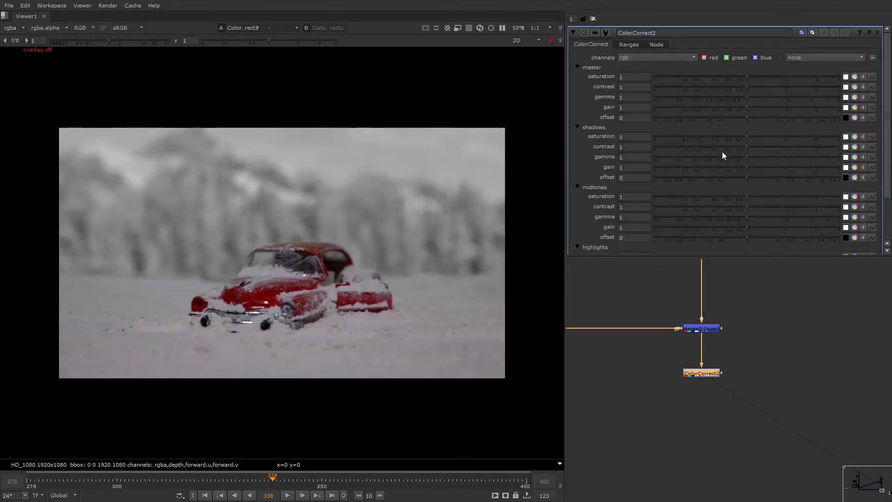
scroll(657, 355, "down", 4)
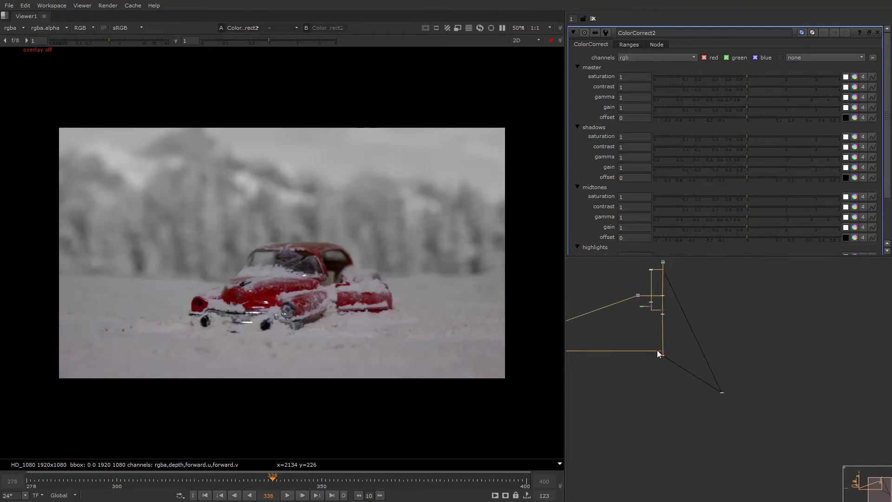
scroll(655, 345, "down", 2)
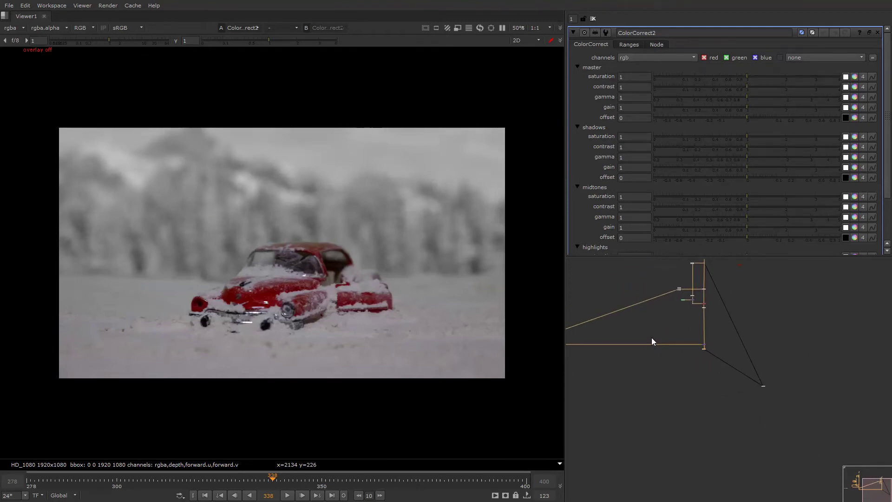
scroll(683, 339, "up", 4)
scroll(722, 343, "up", 3)
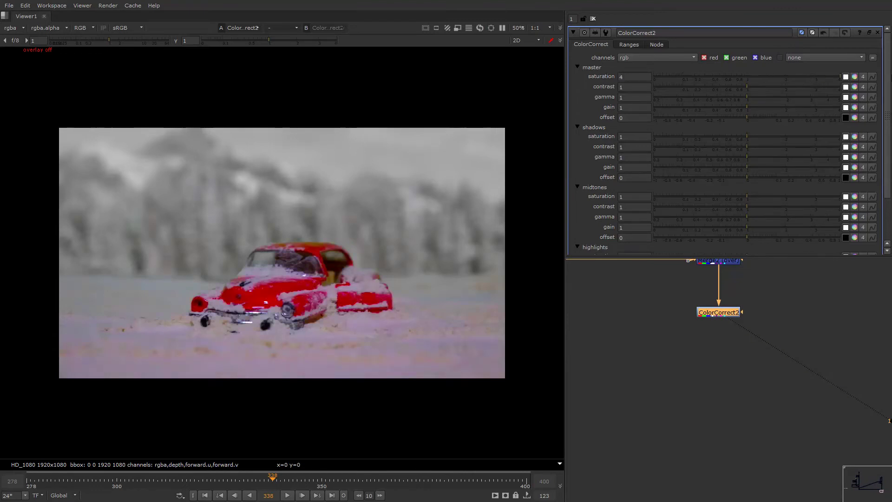
key("h")
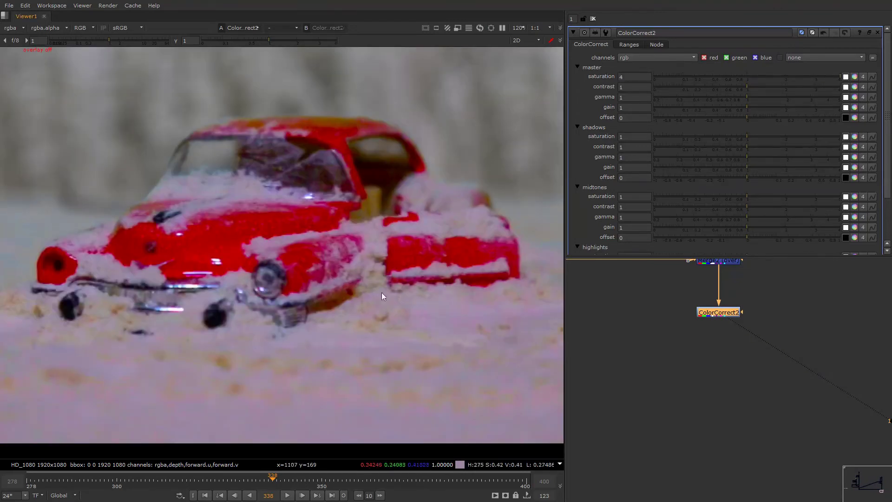
key("f")
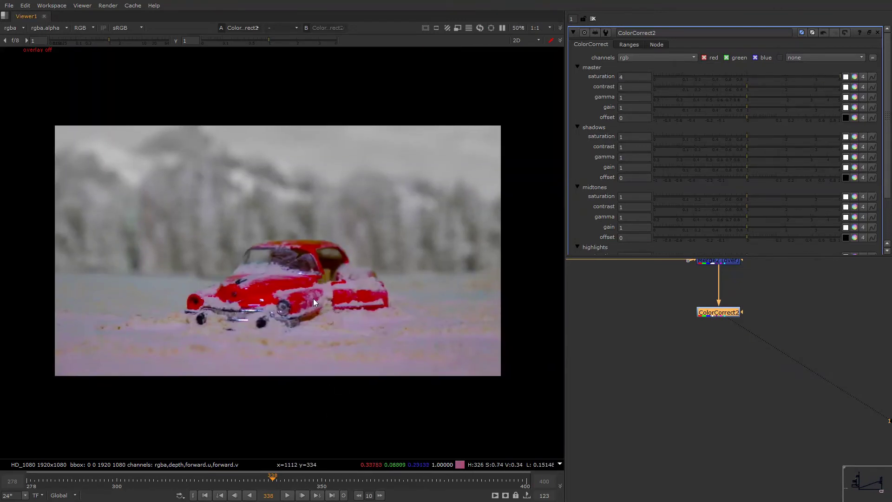
middle_click_drag(312, 298, 339, 291)
scroll(310, 279, "up", 3)
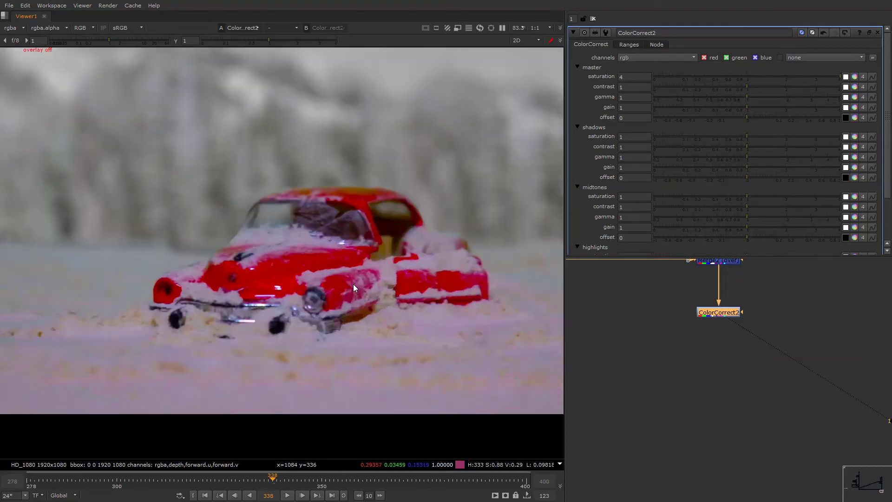
scroll(767, 328, "up", 4)
middle_click_drag(606, 381, 636, 360)
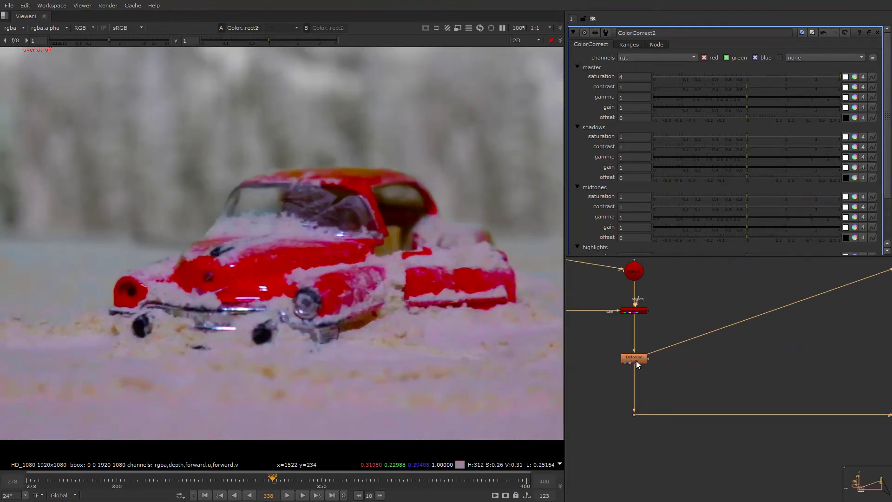
Step: Lower ColorCorrect3's gain to about 0.93 green and 0.99 blue, removing the pink tint
left_click(637, 319)
scroll(668, 335, "down", 4)
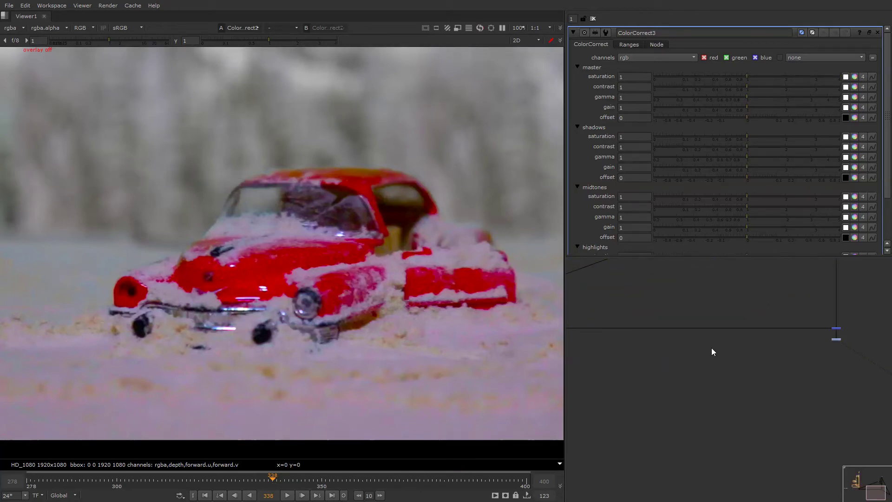
scroll(712, 347, "down", 5)
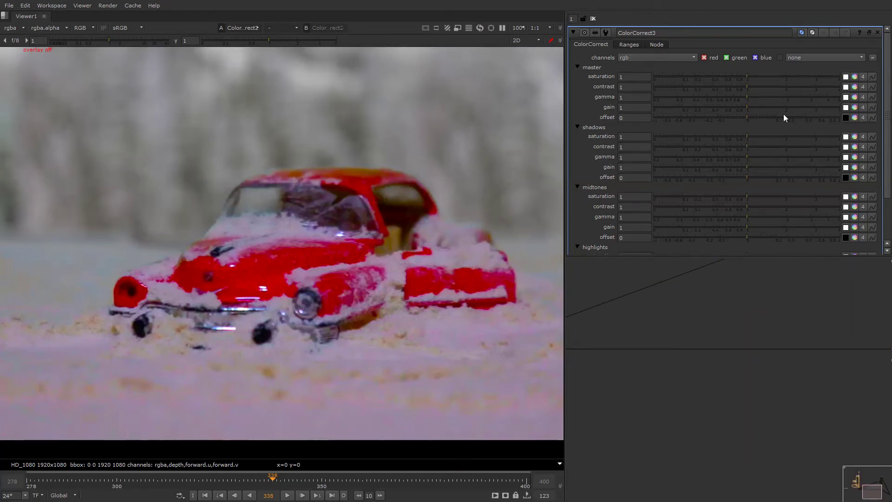
left_click(855, 110)
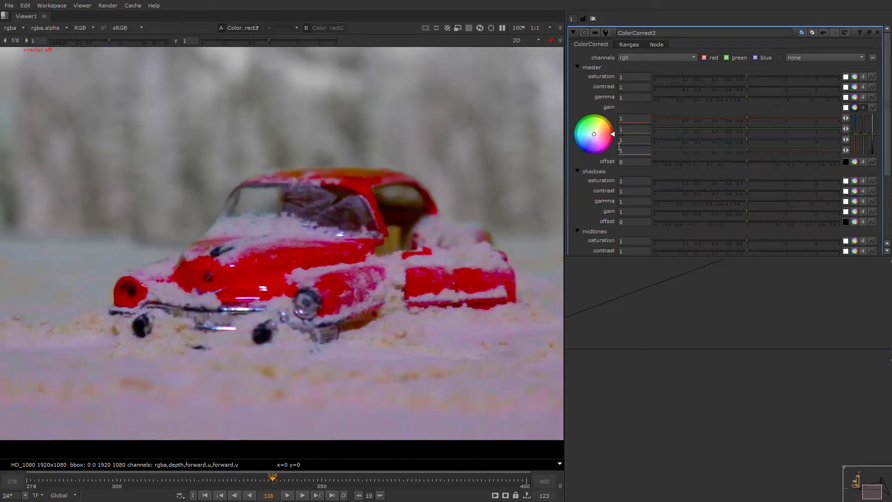
left_click_drag(604, 145, 594, 136)
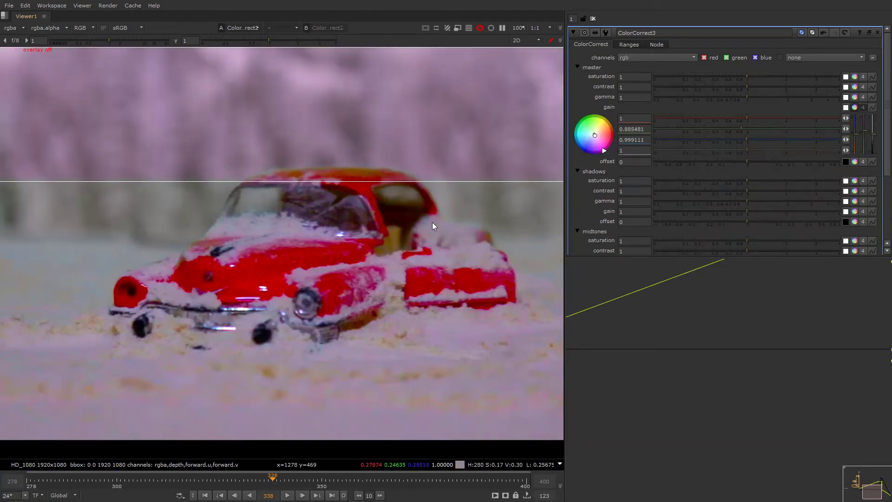
scroll(417, 223, "down", 2)
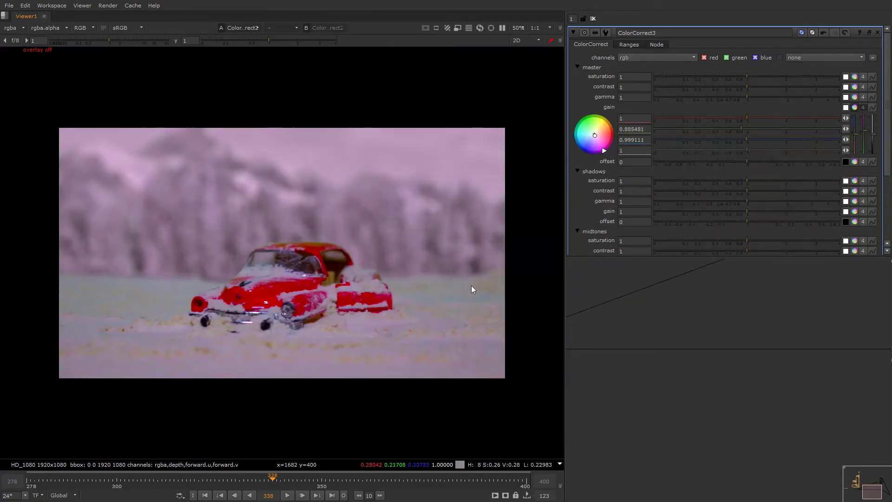
left_click_drag(594, 136, 596, 143)
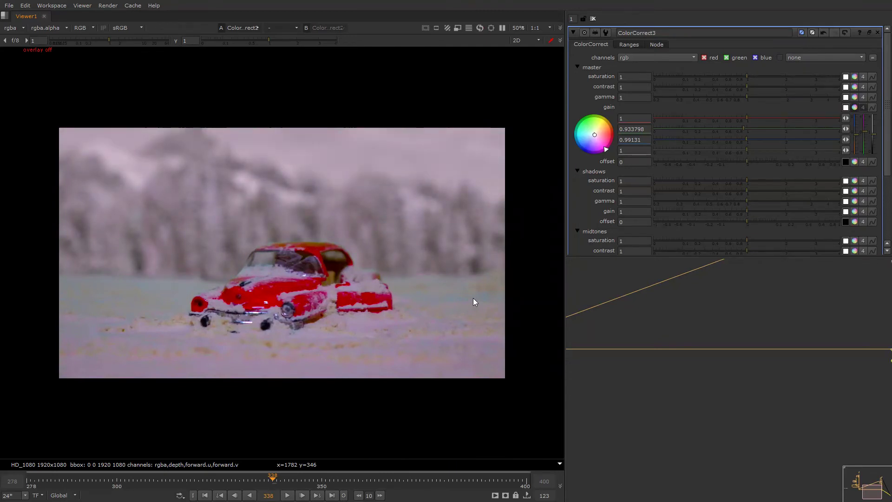
scroll(683, 372, "down", 5)
scroll(683, 372, "up", 5)
Step: Disable and re-enable ColorCorrect3 to compare the neutral grade against the original
left_click(681, 372)
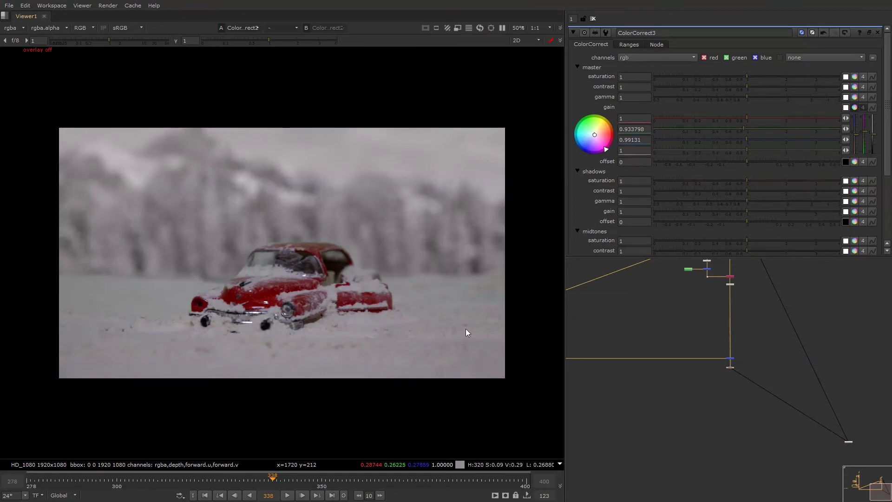
scroll(674, 342, "down", 3)
middle_click_drag(674, 343, 587, 352)
key("d")
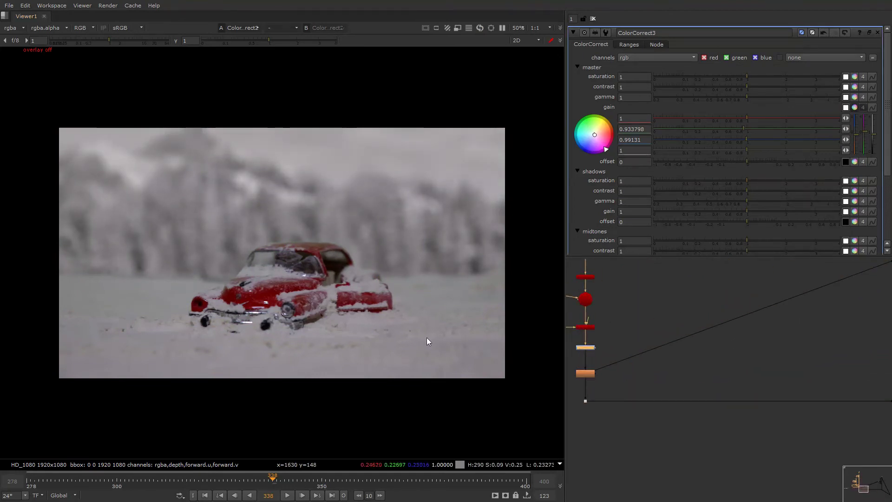
key("d")
key("d")
key("d")
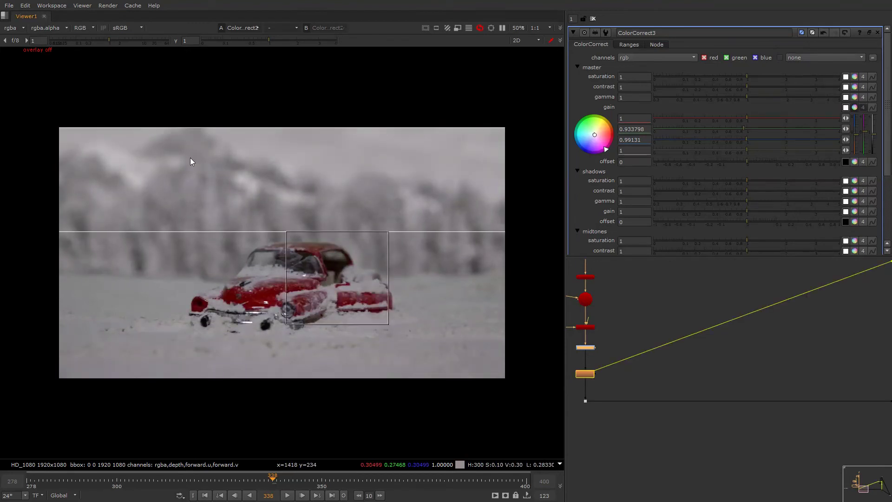
scroll(666, 379, "down", 3)
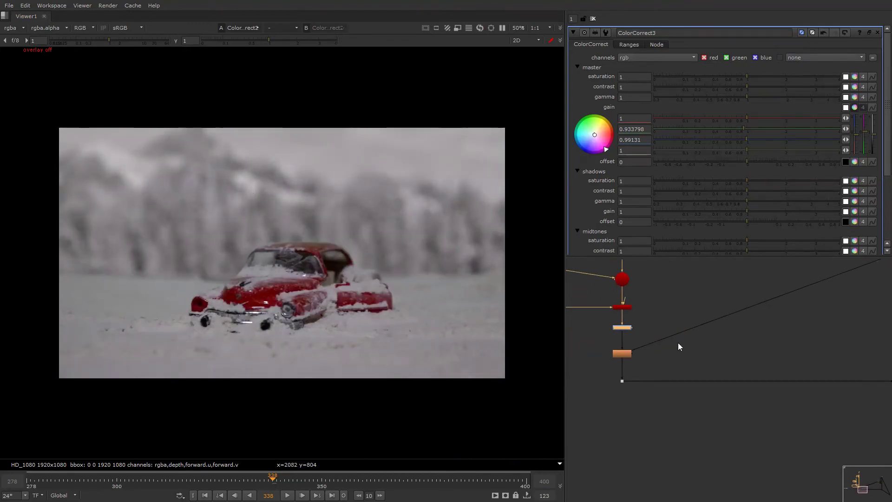
scroll(665, 341, "down", 3)
scroll(696, 335, "down", 3)
scroll(718, 338, "down", 2)
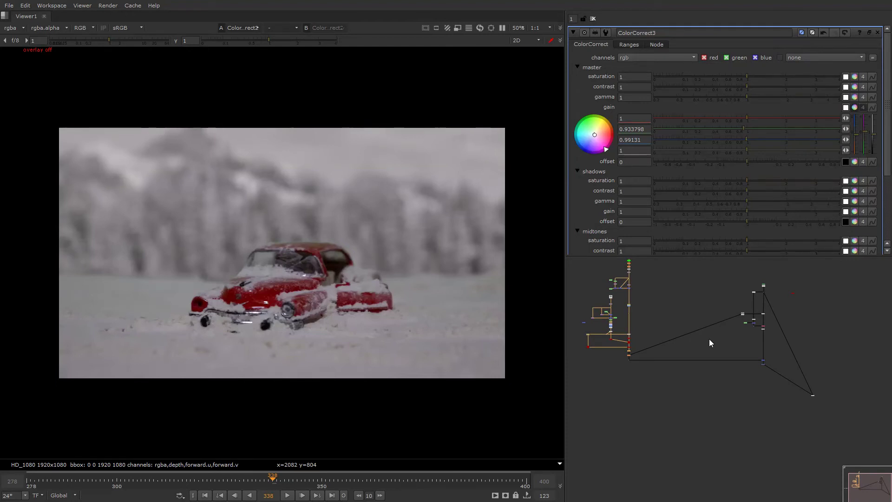
Step: Exit fullscreen with Alt+S, then briefly open and close the Windows microphone settings
key("alt+s")
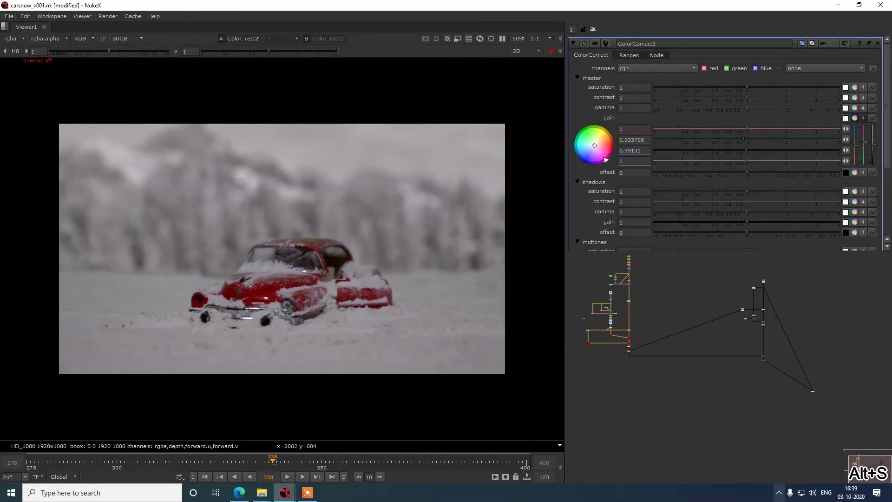
left_click(780, 493)
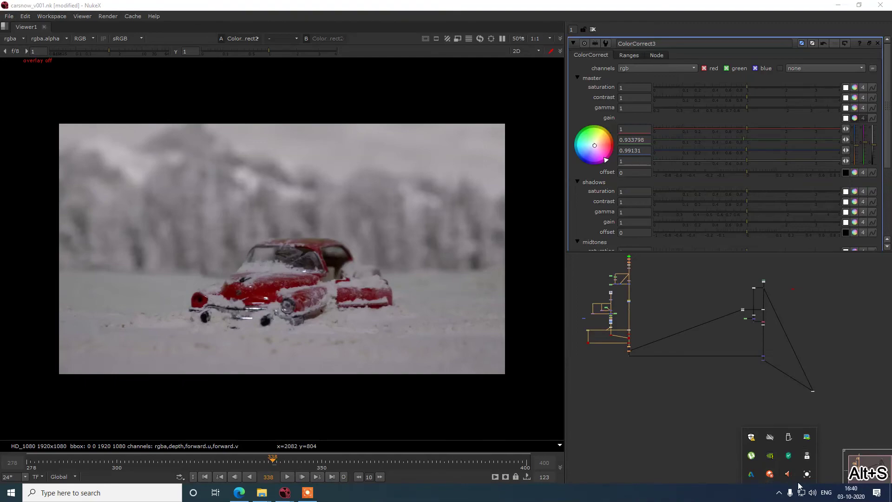
left_click(806, 474)
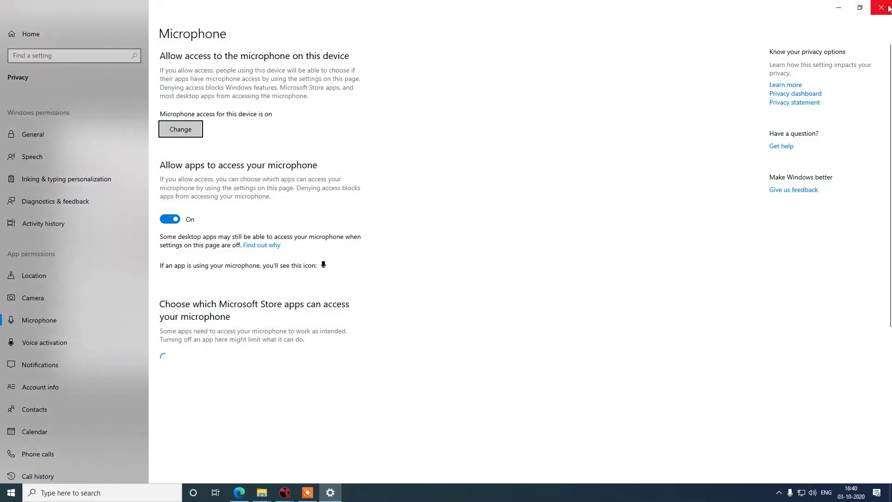
left_click(881, 7)
left_click(807, 474)
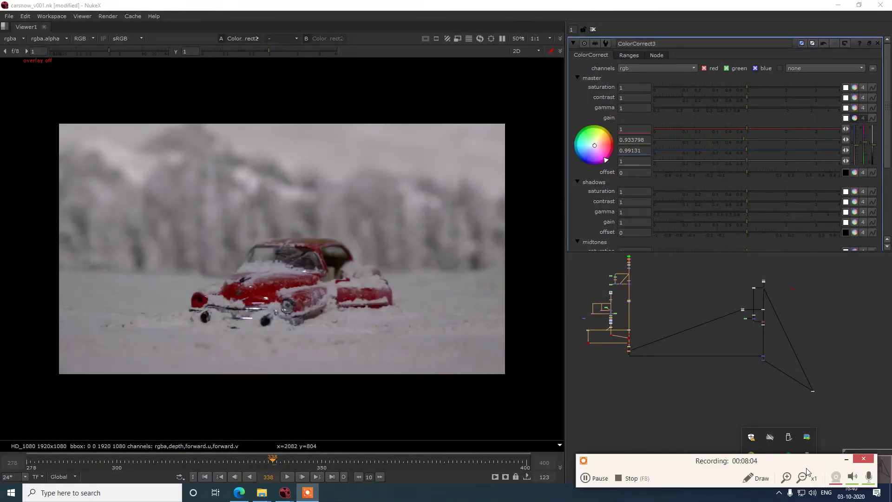
left_click(846, 459)
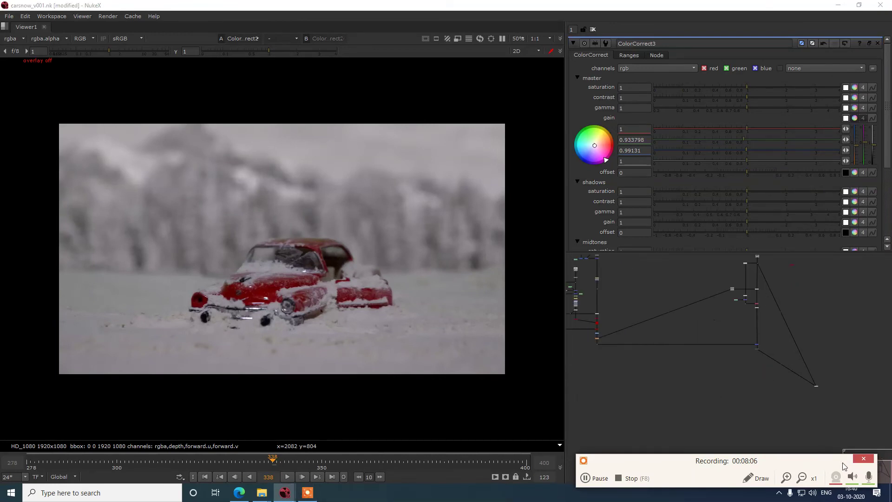
scroll(652, 379, "up", 3)
scroll(678, 366, "up", 4)
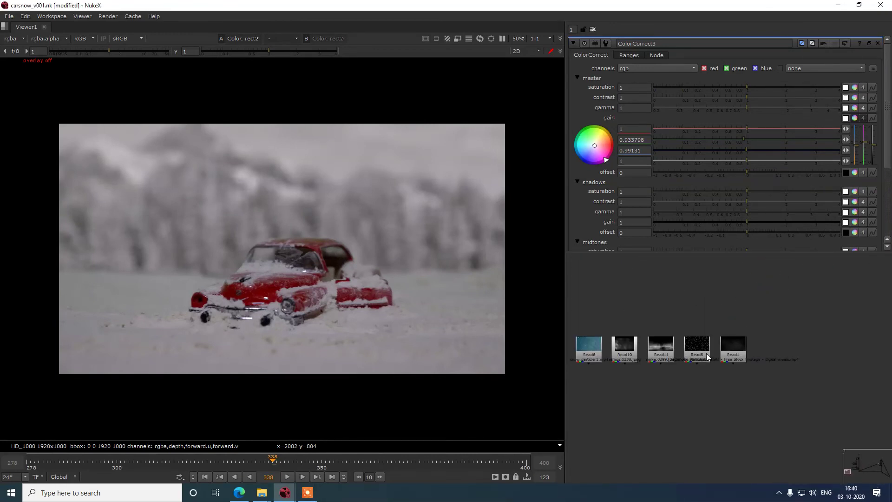
Step: Select a Read node, view its green channel, and bring up the viewer options
left_click(671, 354)
scroll(766, 362, "down", 5)
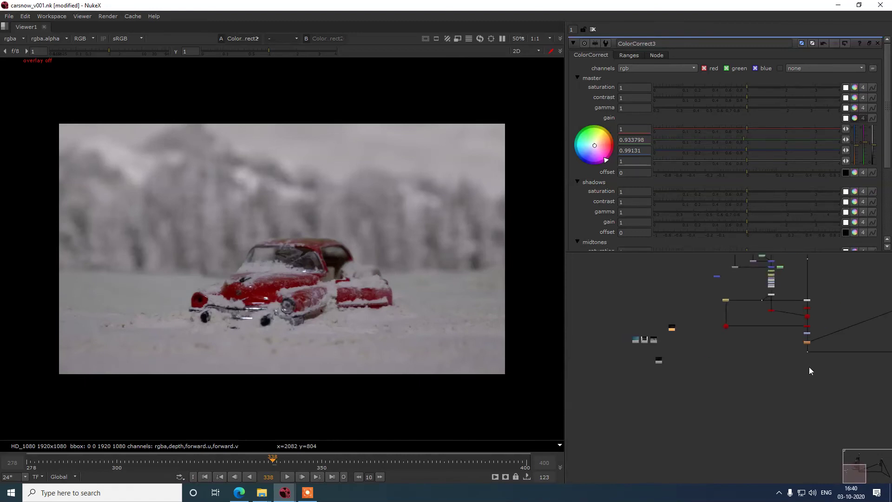
scroll(690, 362, "down", 3)
key("g")
right_click(276, 170)
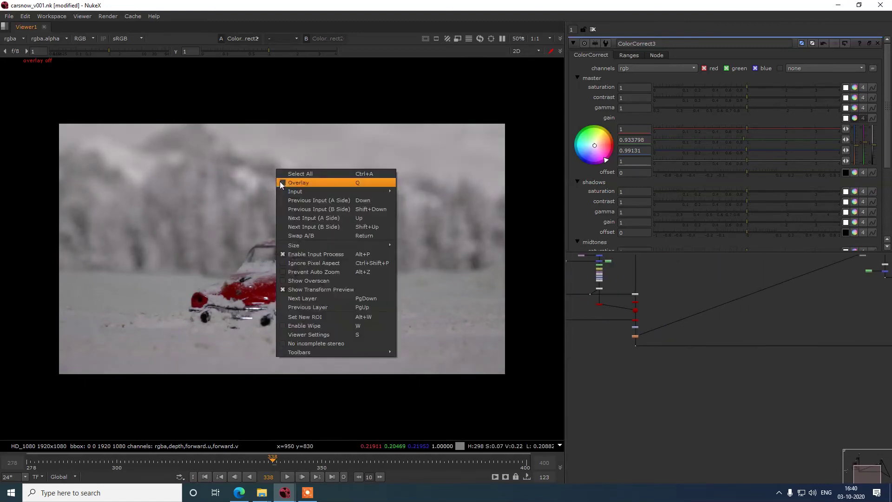
Step: Set the viewer guide mask to 2.35:1 after briefly trying the square guide
left_click(280, 181)
scroll(679, 312, "up", 5)
scroll(669, 351, "up", 1)
left_click(636, 352)
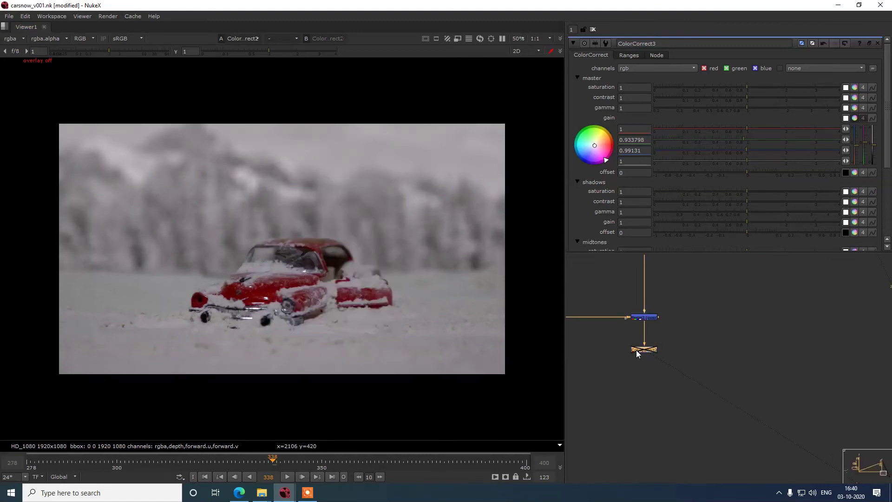
left_click(667, 359)
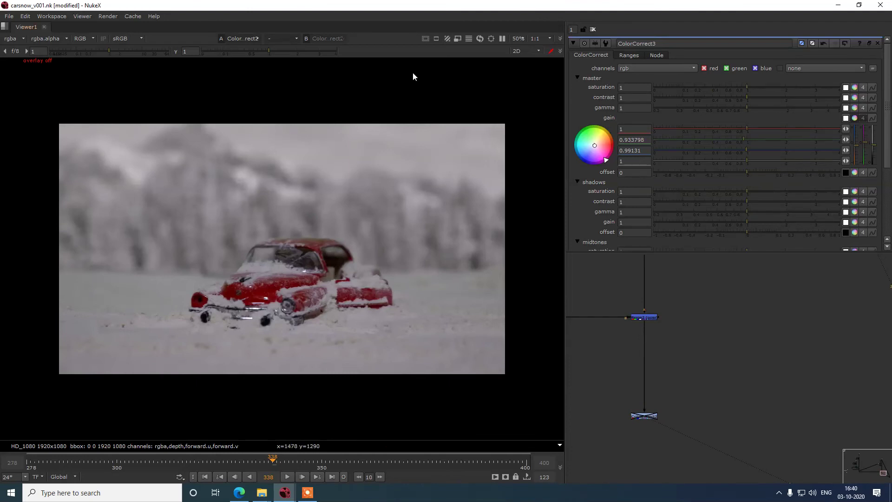
left_click(436, 38)
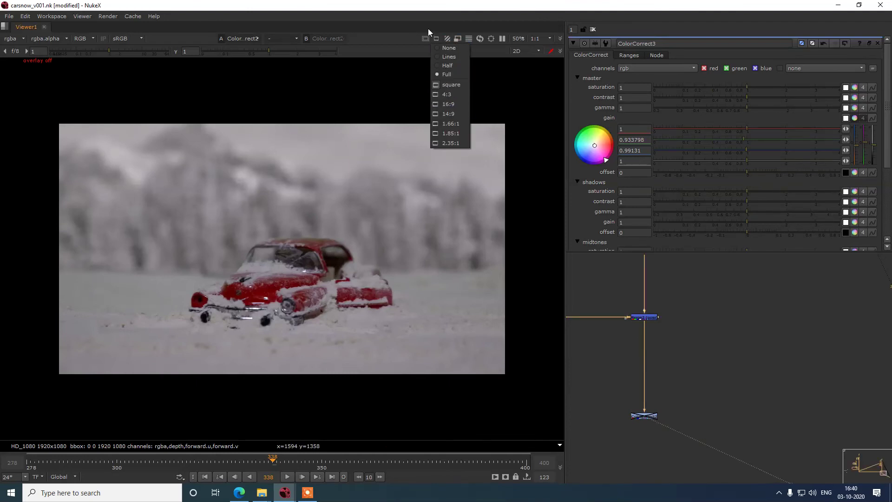
left_click(444, 75)
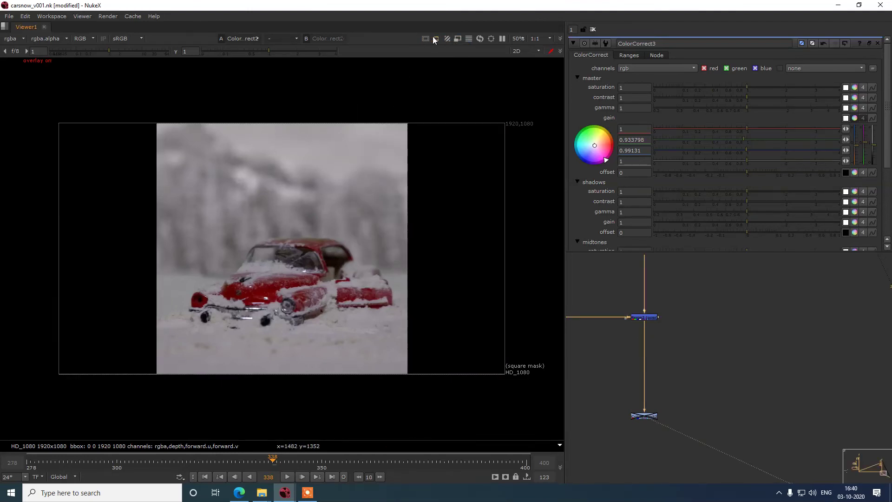
left_click(435, 38)
left_click(446, 143)
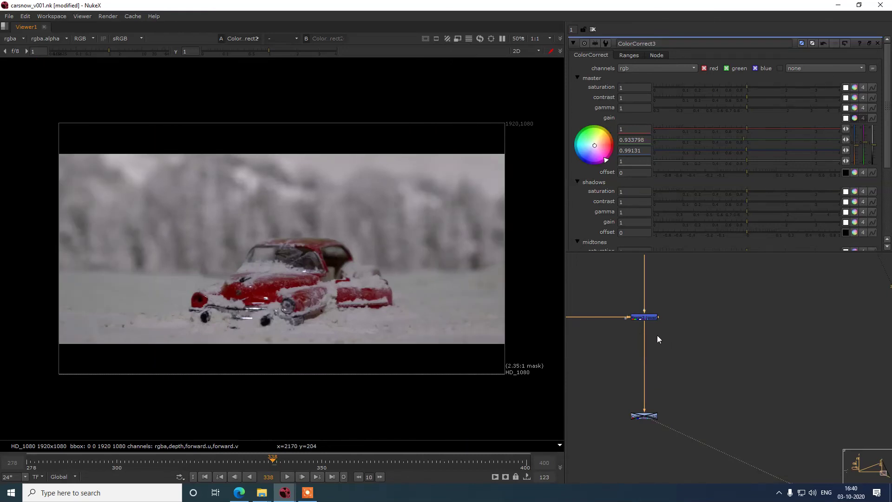
Step: Add Transform8 below the merge, translate it to -2, 62, and enable the viewer overlay
left_click(642, 318)
key("t")
left_click_drag(638, 328, 639, 361)
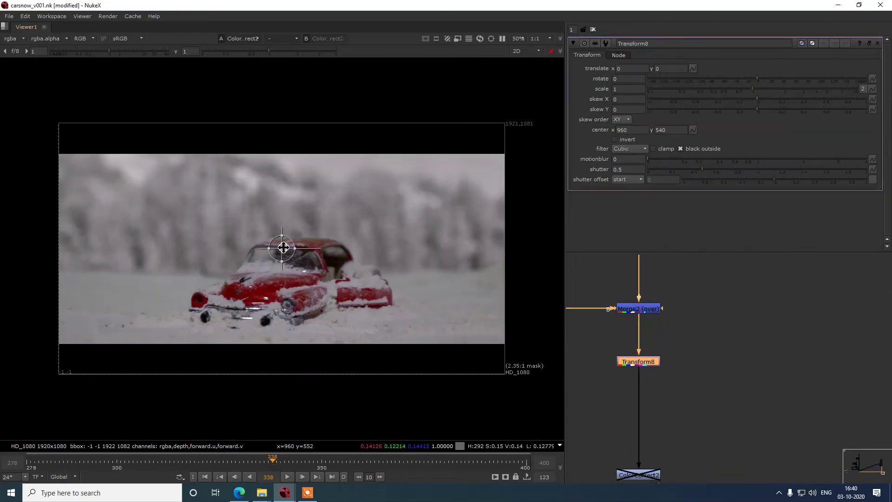
left_click_drag(284, 248, 282, 234)
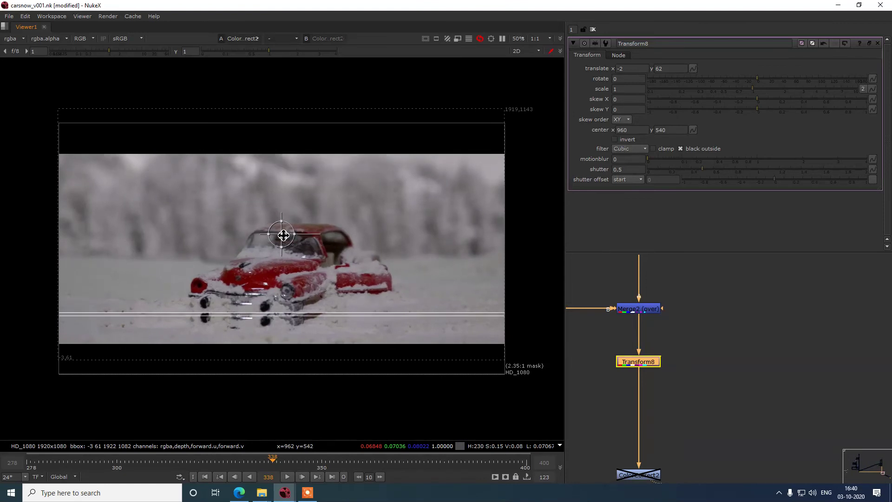
right_click(384, 177)
left_click(435, 265)
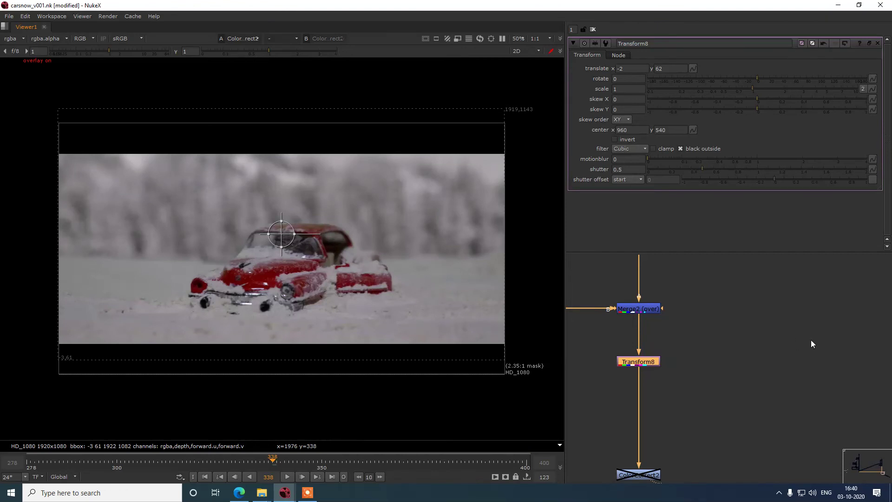
scroll(810, 339, "down", 3)
scroll(708, 330, "down", 5)
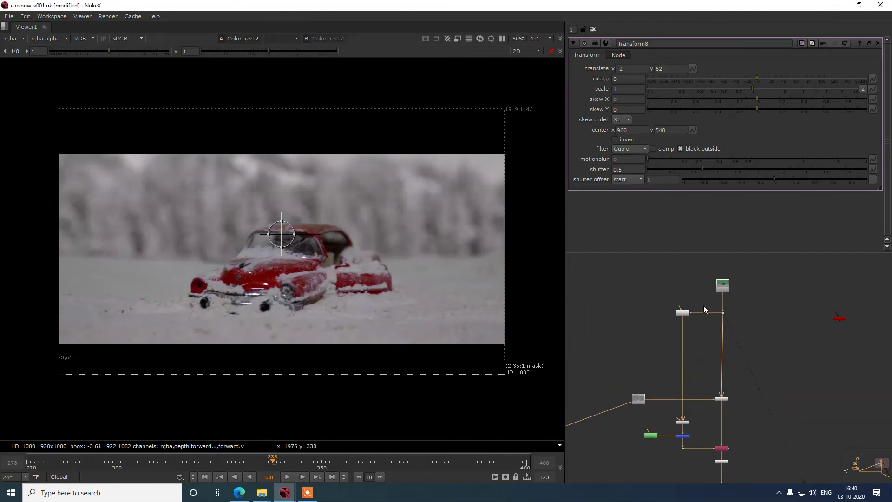
Step: View the greenscreen plate's node and bring the vertical node chain into view
left_click(723, 312)
key("1")
middle_click_drag(737, 341, 703, 418)
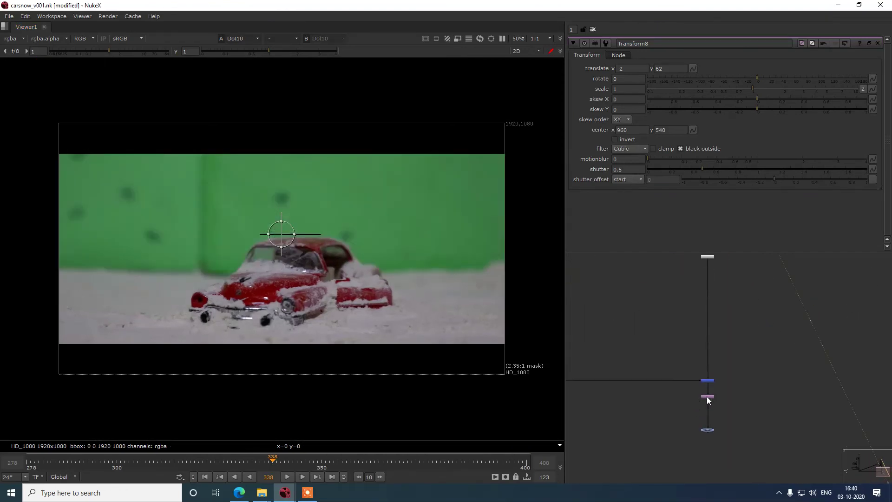
Step: Duplicate the transform node, connect the copy to the upstream pipe, and view its output
left_click(707, 398)
key("1")
key("ctrl+c")
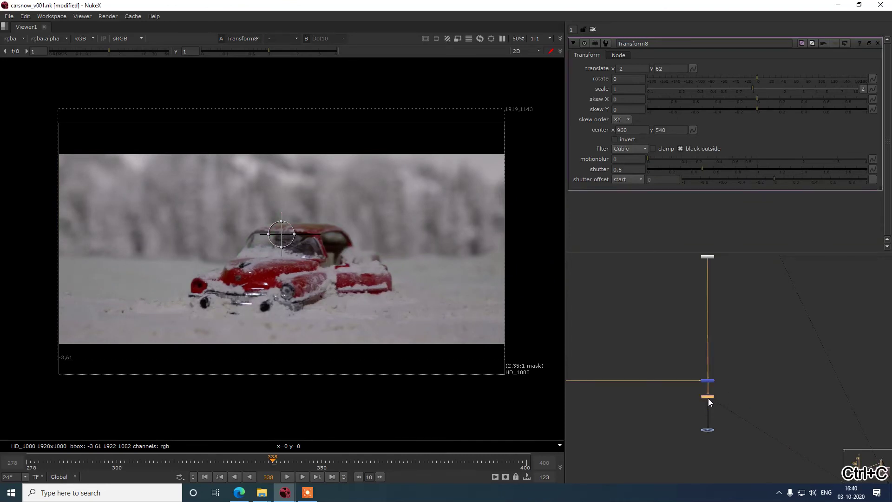
left_click(800, 395)
key("ctrl+v")
key("Return")
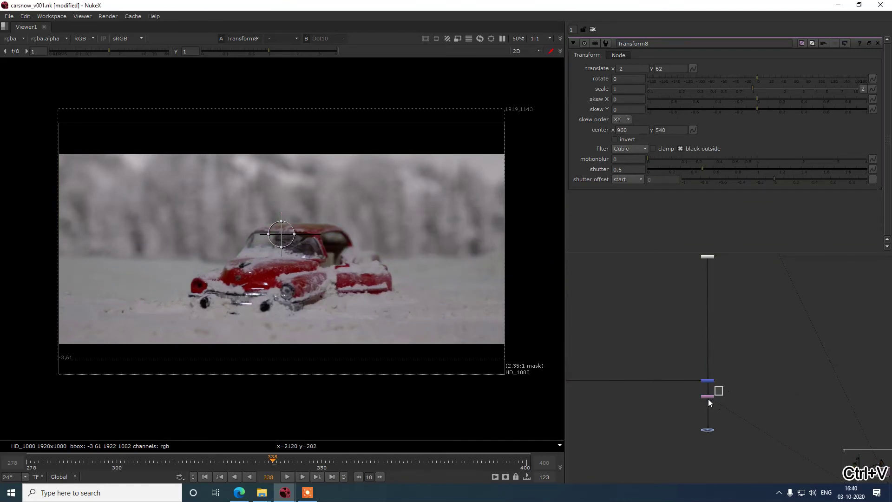
left_click(708, 399)
key("ctrl+c")
key("ctrl+v")
left_click_drag(826, 383, 802, 278)
key("1")
scroll(789, 412, "up", 2)
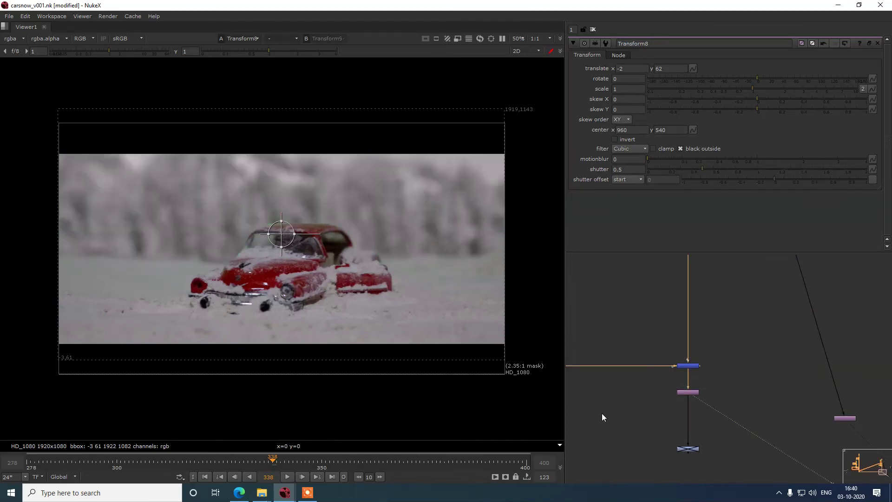
Step: Toggle the viewer overlay on and off while viewing the snowy composite
right_click(441, 220)
left_click(461, 225)
key("1")
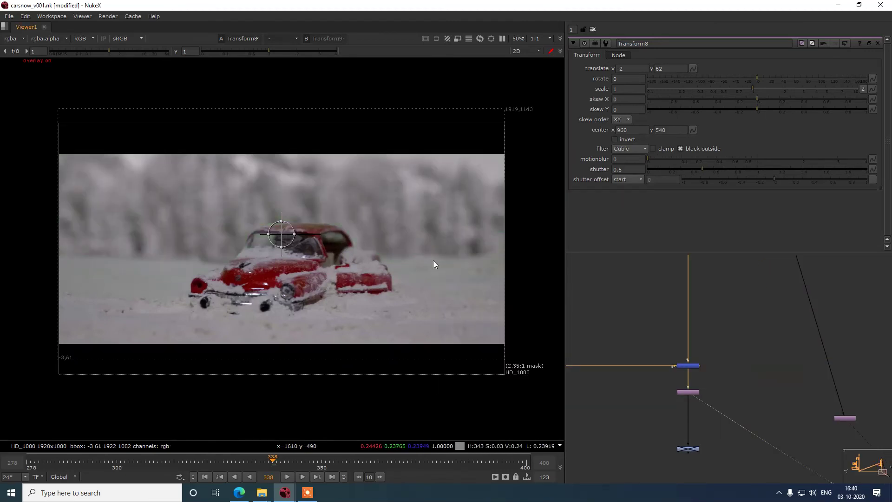
key("q")
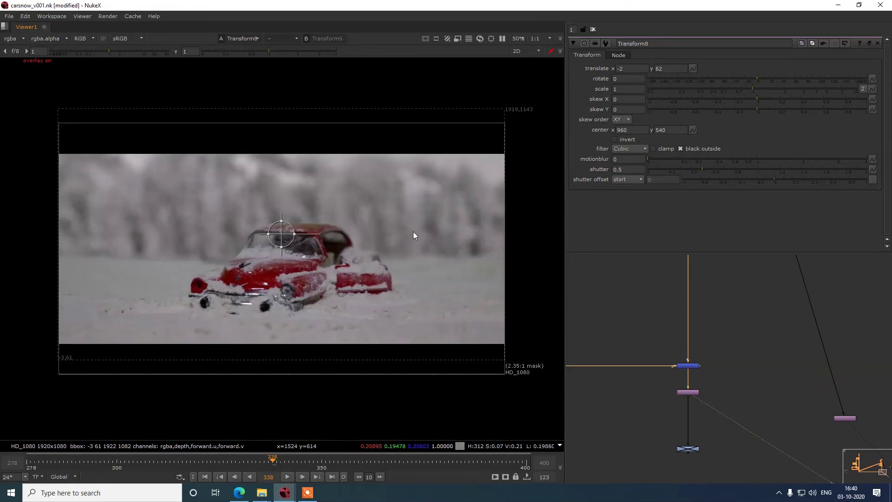
right_click(413, 227)
left_click(413, 228)
scroll(688, 395, "down", 1)
scroll(688, 379, "up", 4)
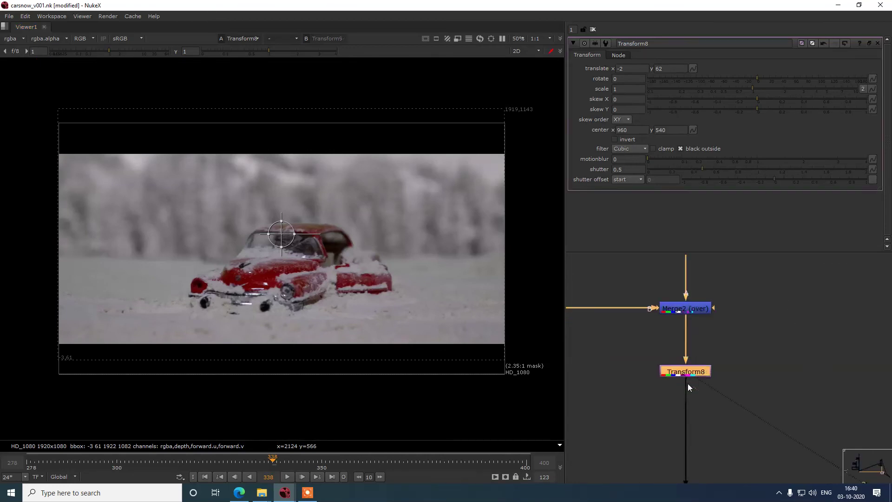
Step: Create Grade3 and Roto6, move Grade3 under Transform8, and plug Roto6 into its mask
key("g")
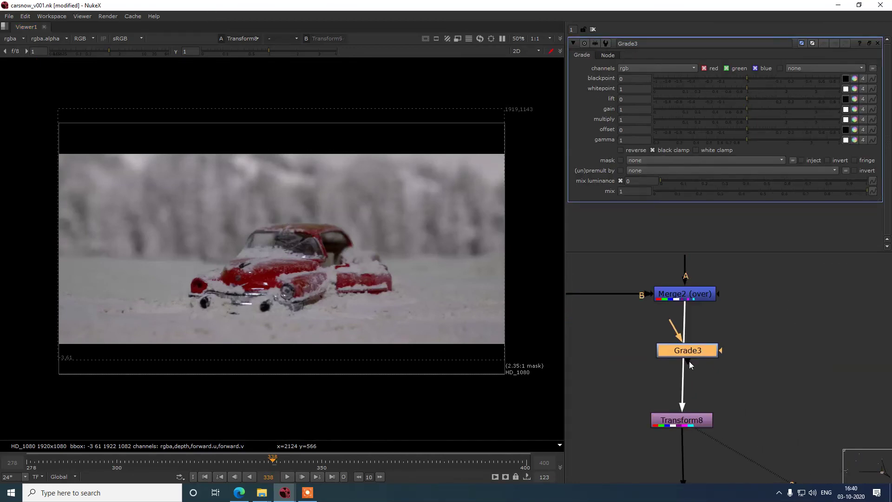
key("o")
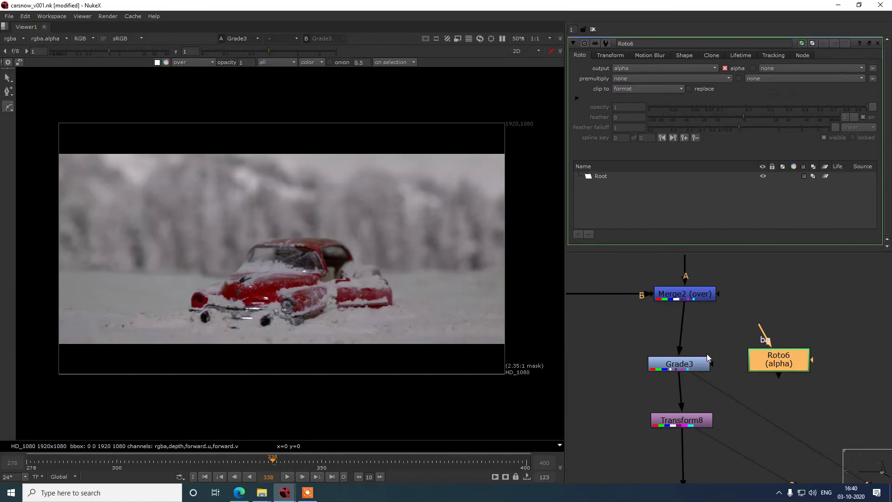
left_click(680, 364)
key("ctrl+x")
left_click(688, 418)
key("ctrl+v")
left_click_drag(779, 360, 641, 395)
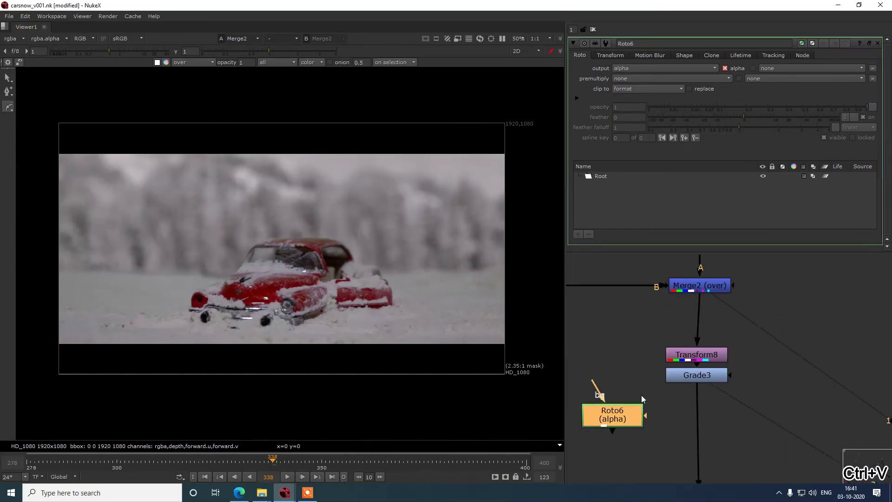
left_click_drag(727, 360, 754, 398)
left_click_drag(700, 395, 602, 405)
Step: Show format guides and draw Roto6 rectangles over the top and bottom letterbox bands
right_click(257, 114)
left_click(258, 127)
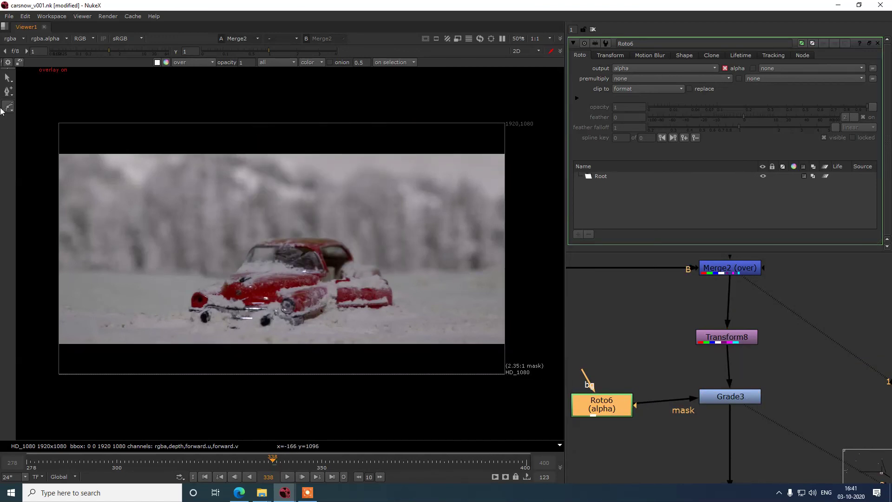
left_click(10, 106)
left_click(31, 142)
scroll(210, 209, "down", 2)
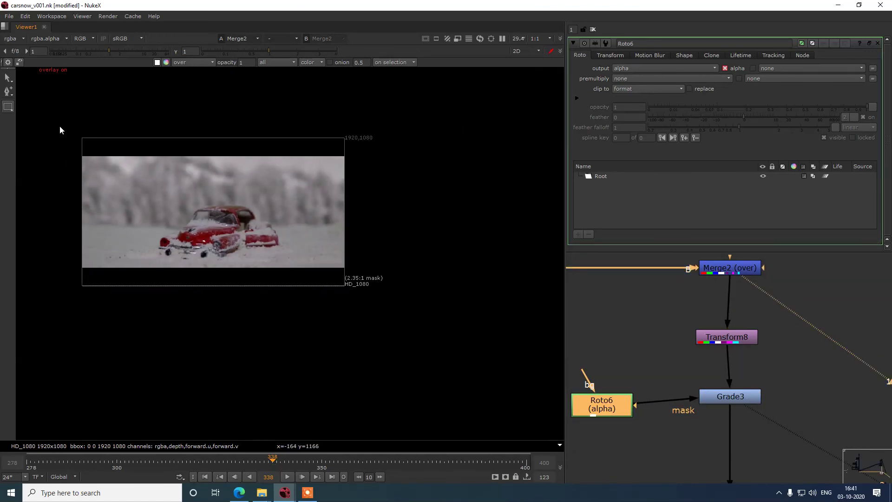
mouse_move(57, 124)
left_mouse_down()
mouse_move(313, 165)
mouse_move(369, 155)
left_mouse_up()
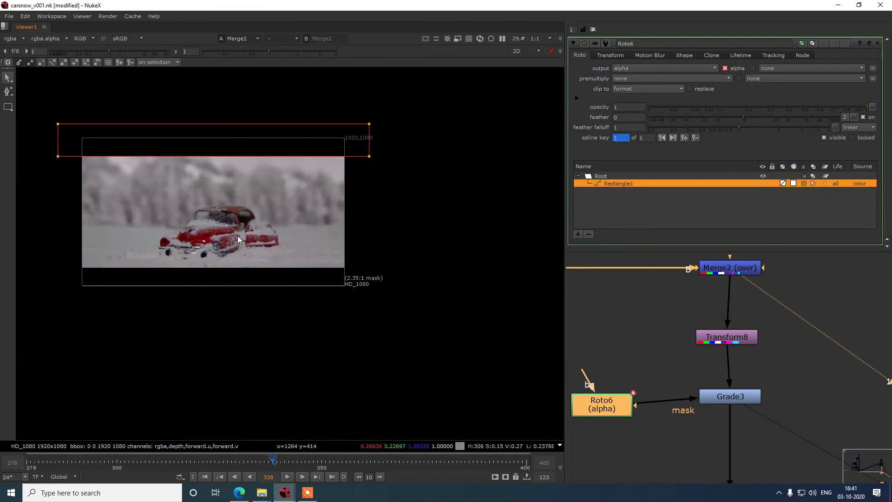
left_click(9, 107)
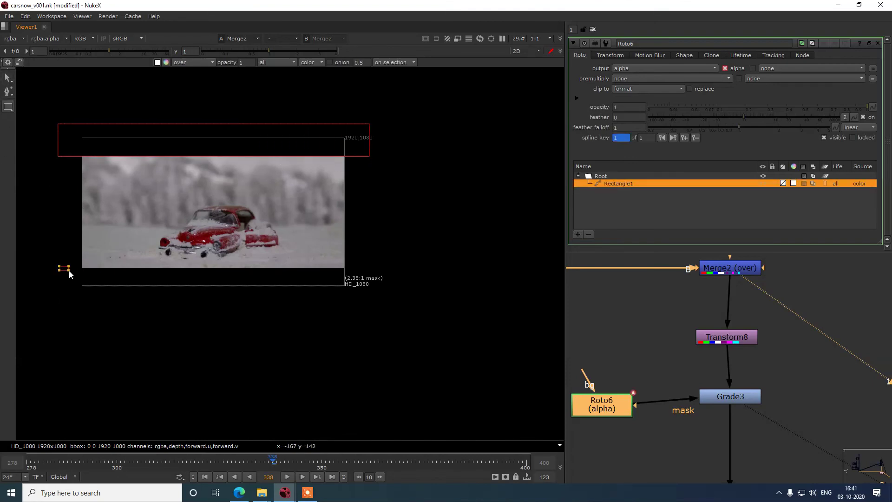
key("ctrl+z")
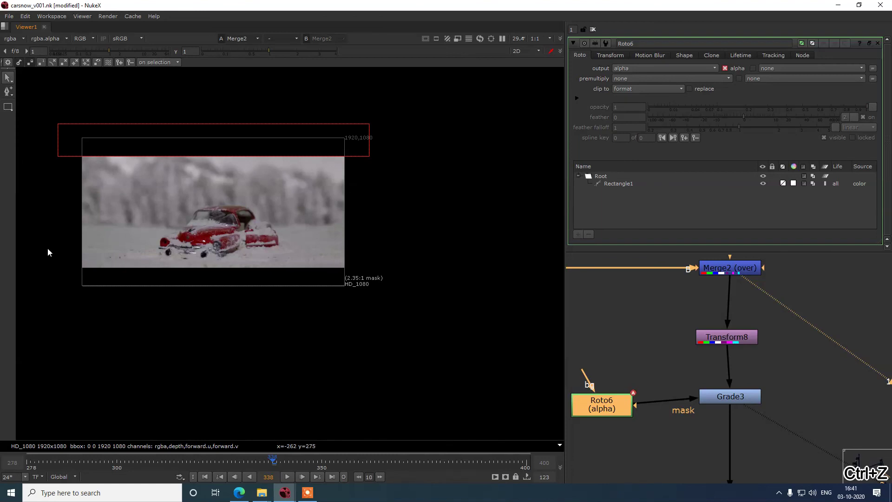
left_click(11, 110)
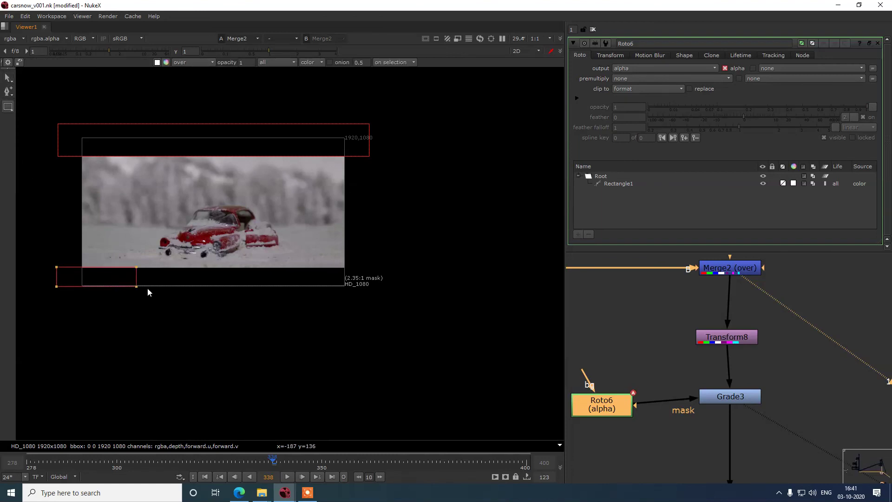
left_click_drag(57, 266, 389, 323)
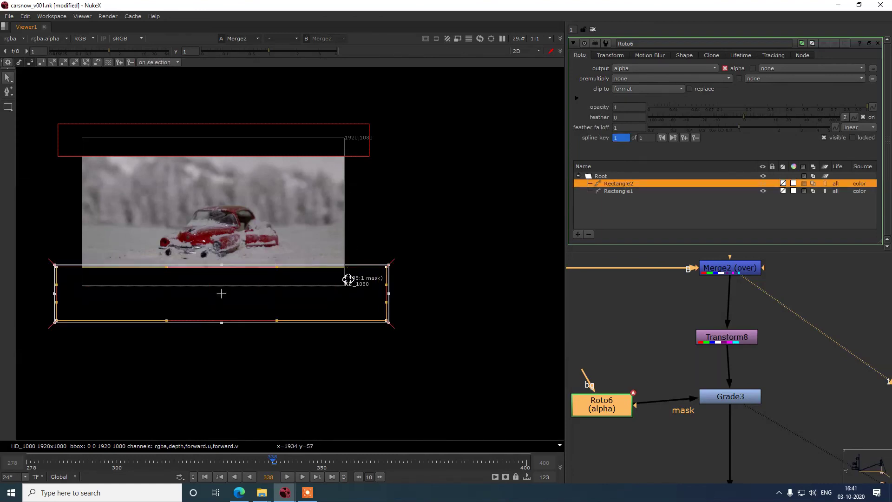
Step: Open Grade3's settings, hide the guides, and check viewer guide options with Transform8 selected
double_click(736, 400)
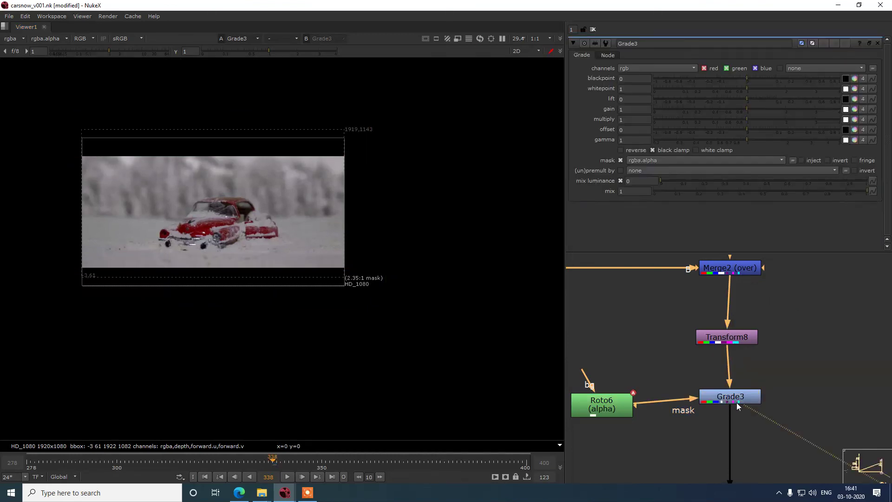
key("o")
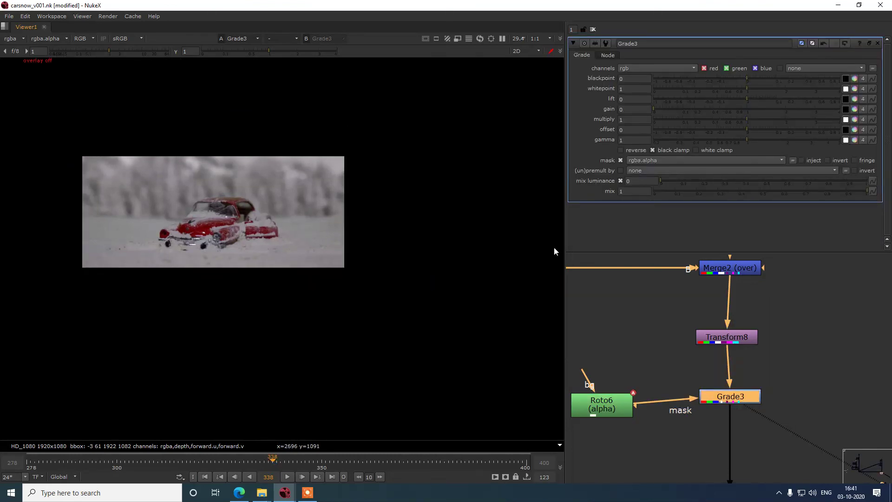
left_click(727, 340)
left_click(447, 39)
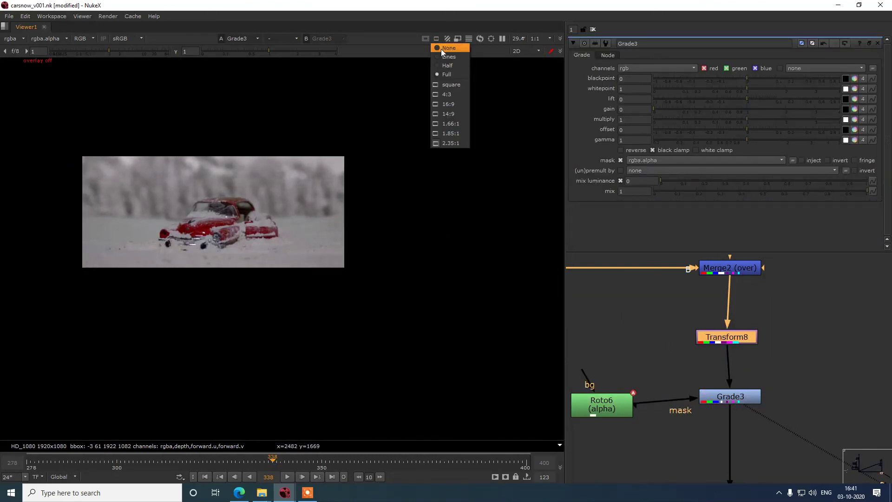
right_click(353, 93)
key("Escape")
right_click(352, 92)
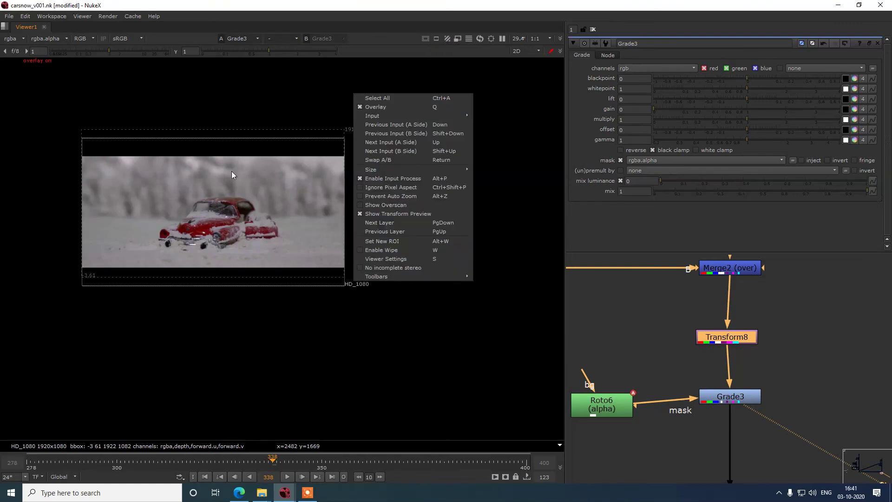
left_click(727, 341)
Step: Insert Crop1 at the 1920x1080 format below Transform8 and refit the viewer
key("Tab")
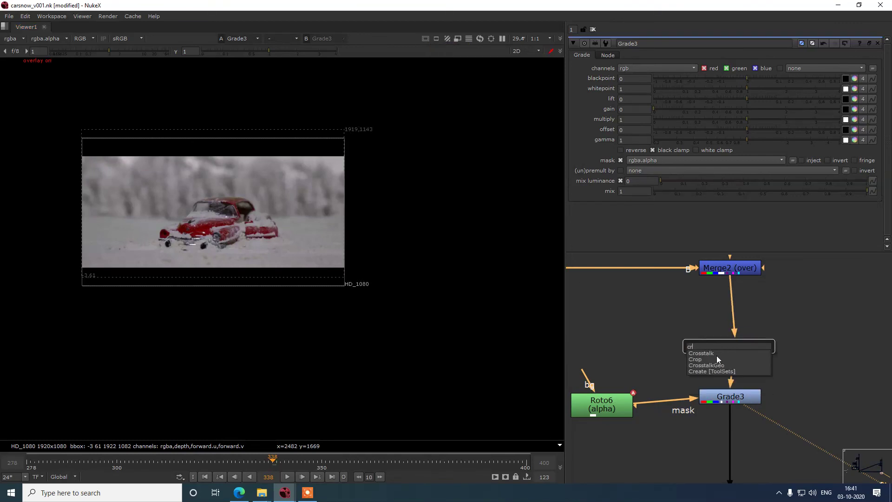
type("crop")
key("Return")
middle_click_drag(412, 260, 309, 230)
key("o")
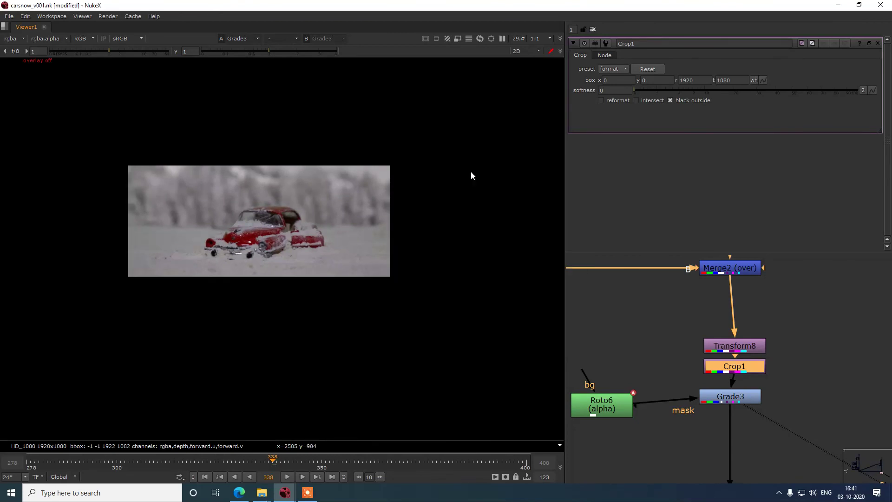
scroll(471, 170, "up", 2)
scroll(749, 344, "down", 5)
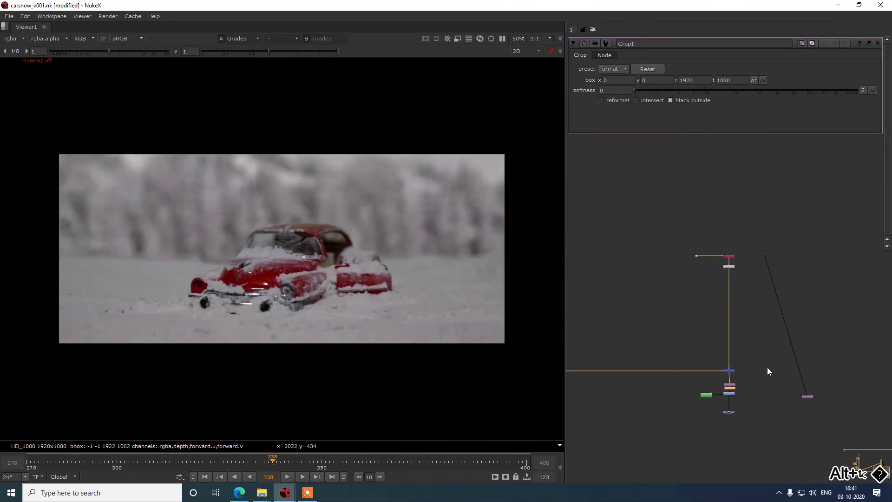
Step: Compare the graded composite against the green-screen plate by flipping viewer inputs 1 and 2
mouse_move(752, 367)
middle_mouse_down("alt")
mouse_move(686, 377)
mouse_move(796, 408)
middle_mouse_up("alt")
left_click(715, 293)
key("1")
scroll(712, 403, "up", 3)
left_click(797, 399)
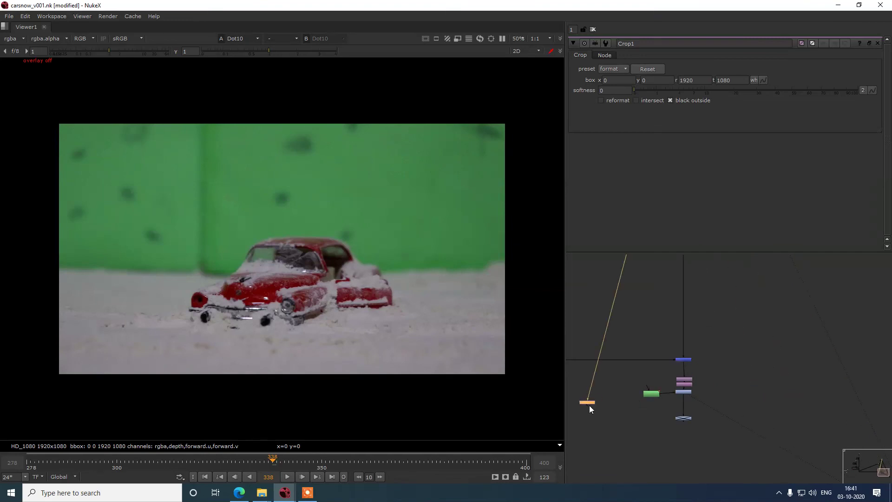
key("1")
scroll(685, 391, "up", 4)
key("2")
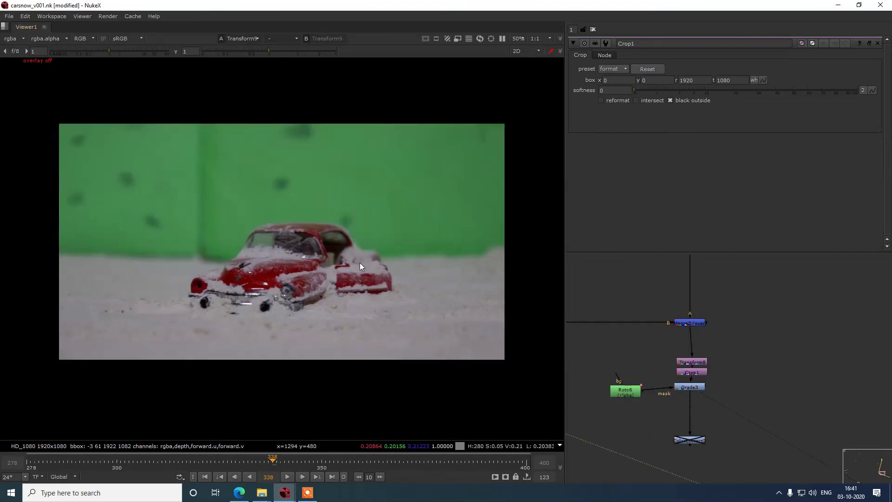
key("1")
key("2")
key("1")
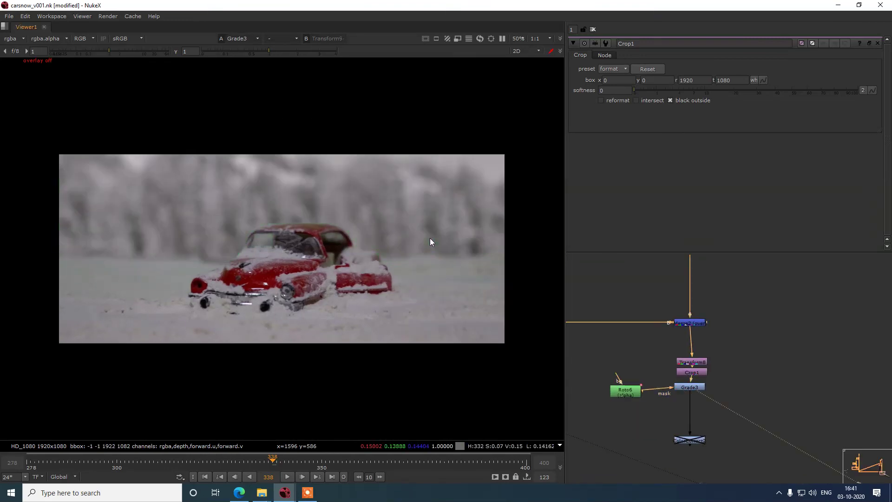
key("2")
key("1")
Step: Check the red channel, then open and dismiss the viewer options menu
key("r")
key("r")
right_click(430, 236)
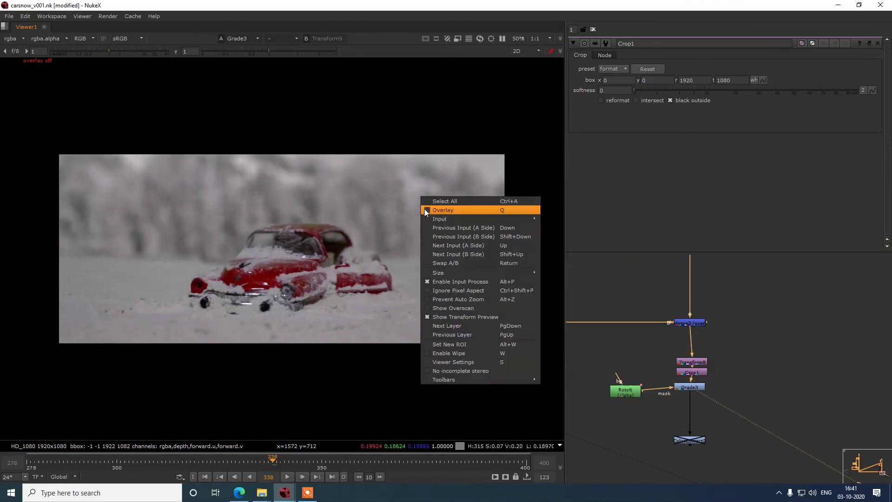
key("Escape")
right_click(424, 208)
key("Escape")
right_click(424, 208)
key("Escape")
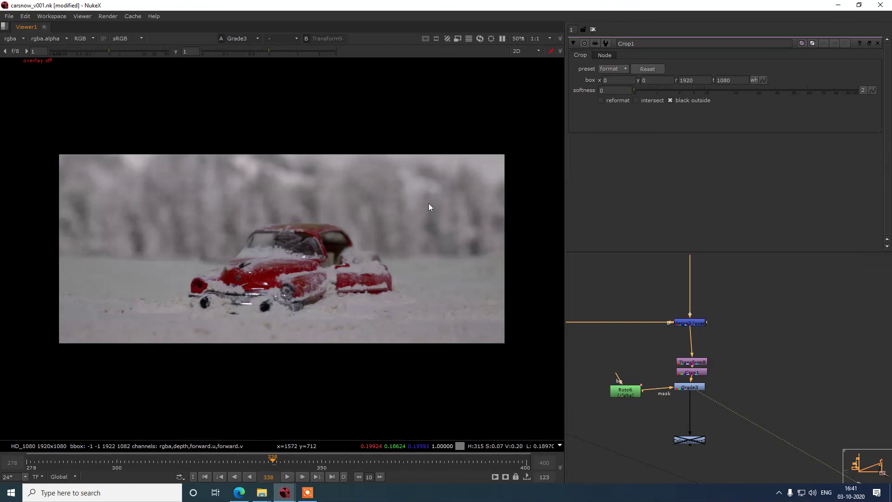
Step: Disable Grade3, shift Transform8 and Crop1 lower, and attach Write1 to the upper merge
key("d")
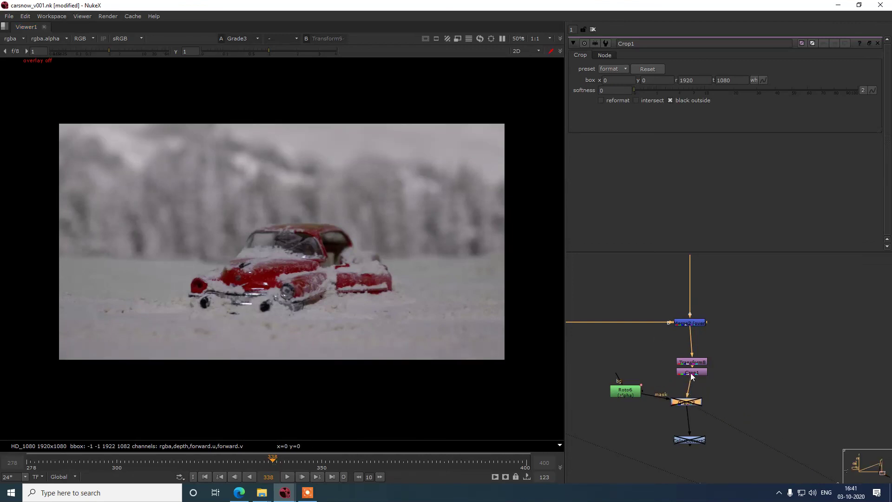
left_click(691, 373)
left_click_drag(691, 368, 695, 474)
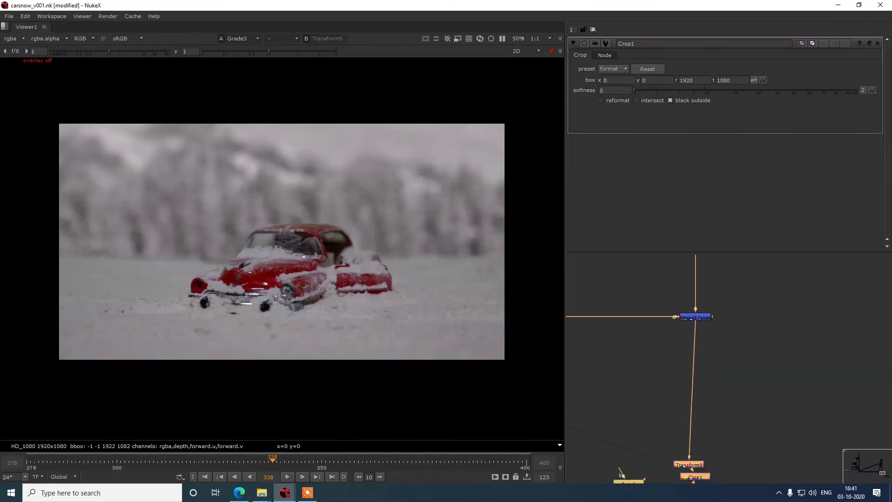
left_click(733, 373)
key("w")
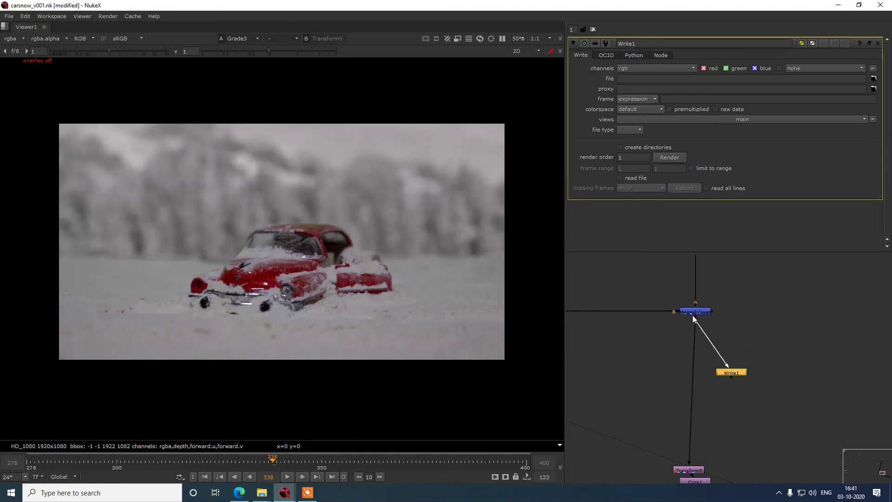